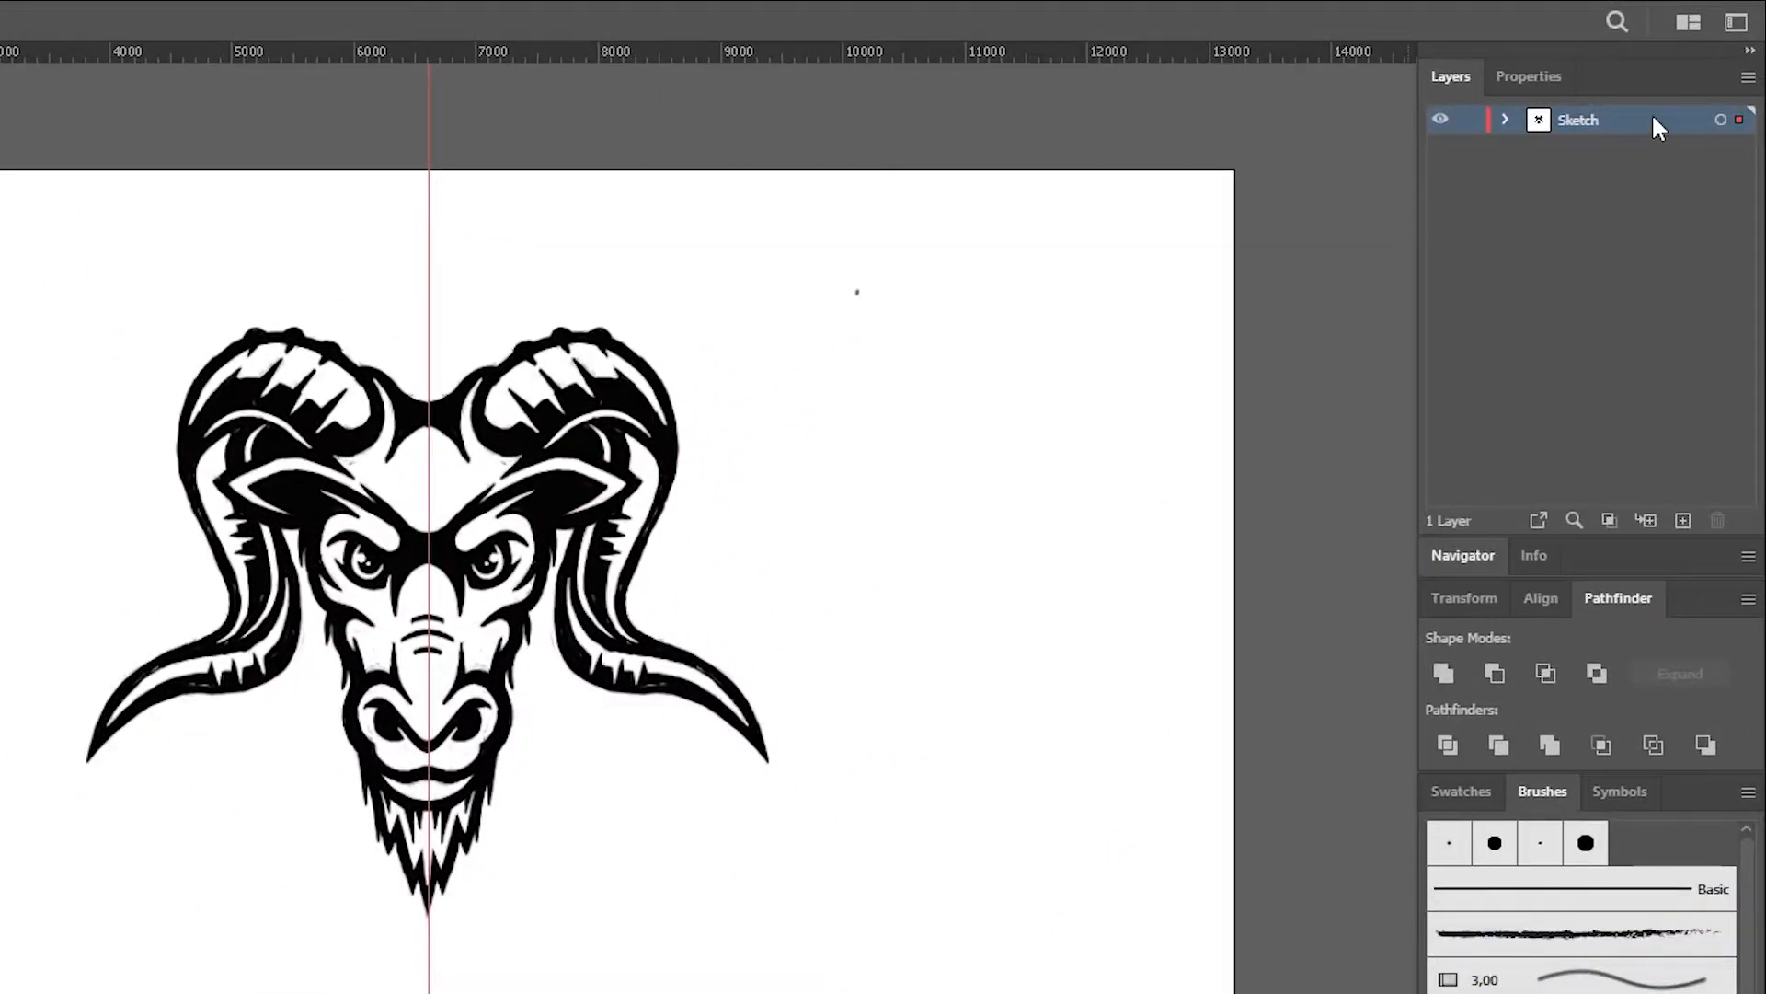
Make the Sketch layer a template with its images dimmed to 25%.
double_click(1652, 112)
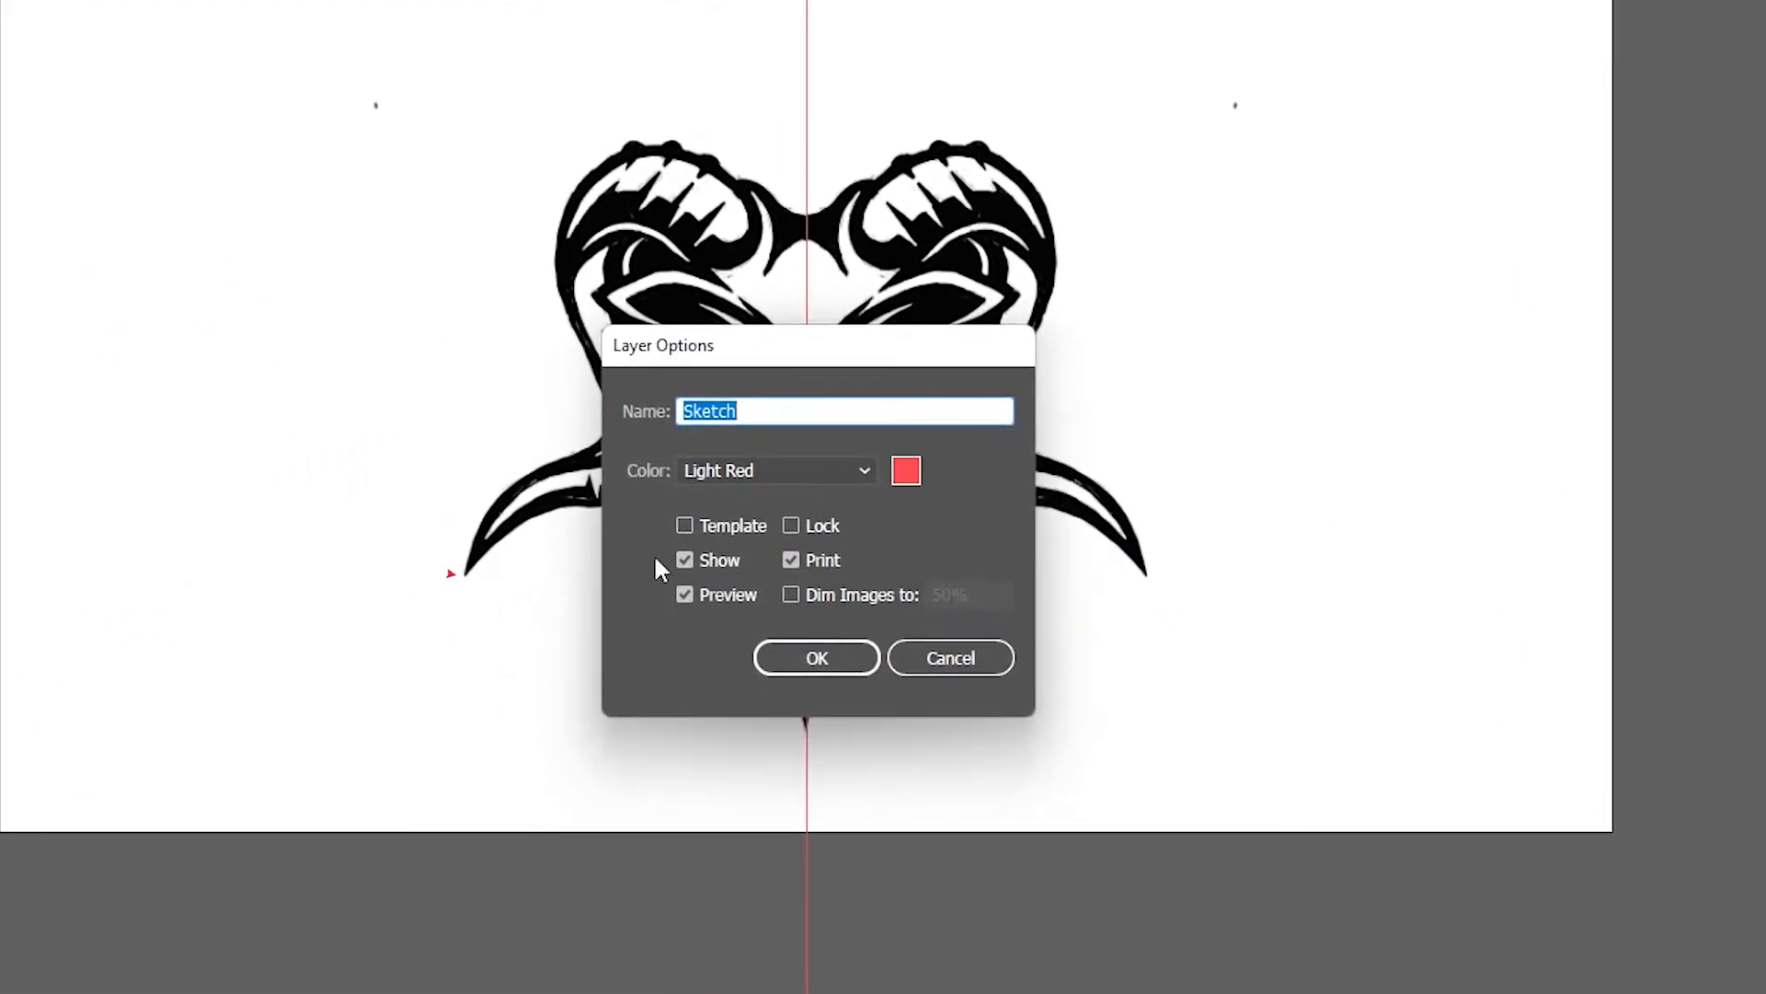
left_click(685, 526)
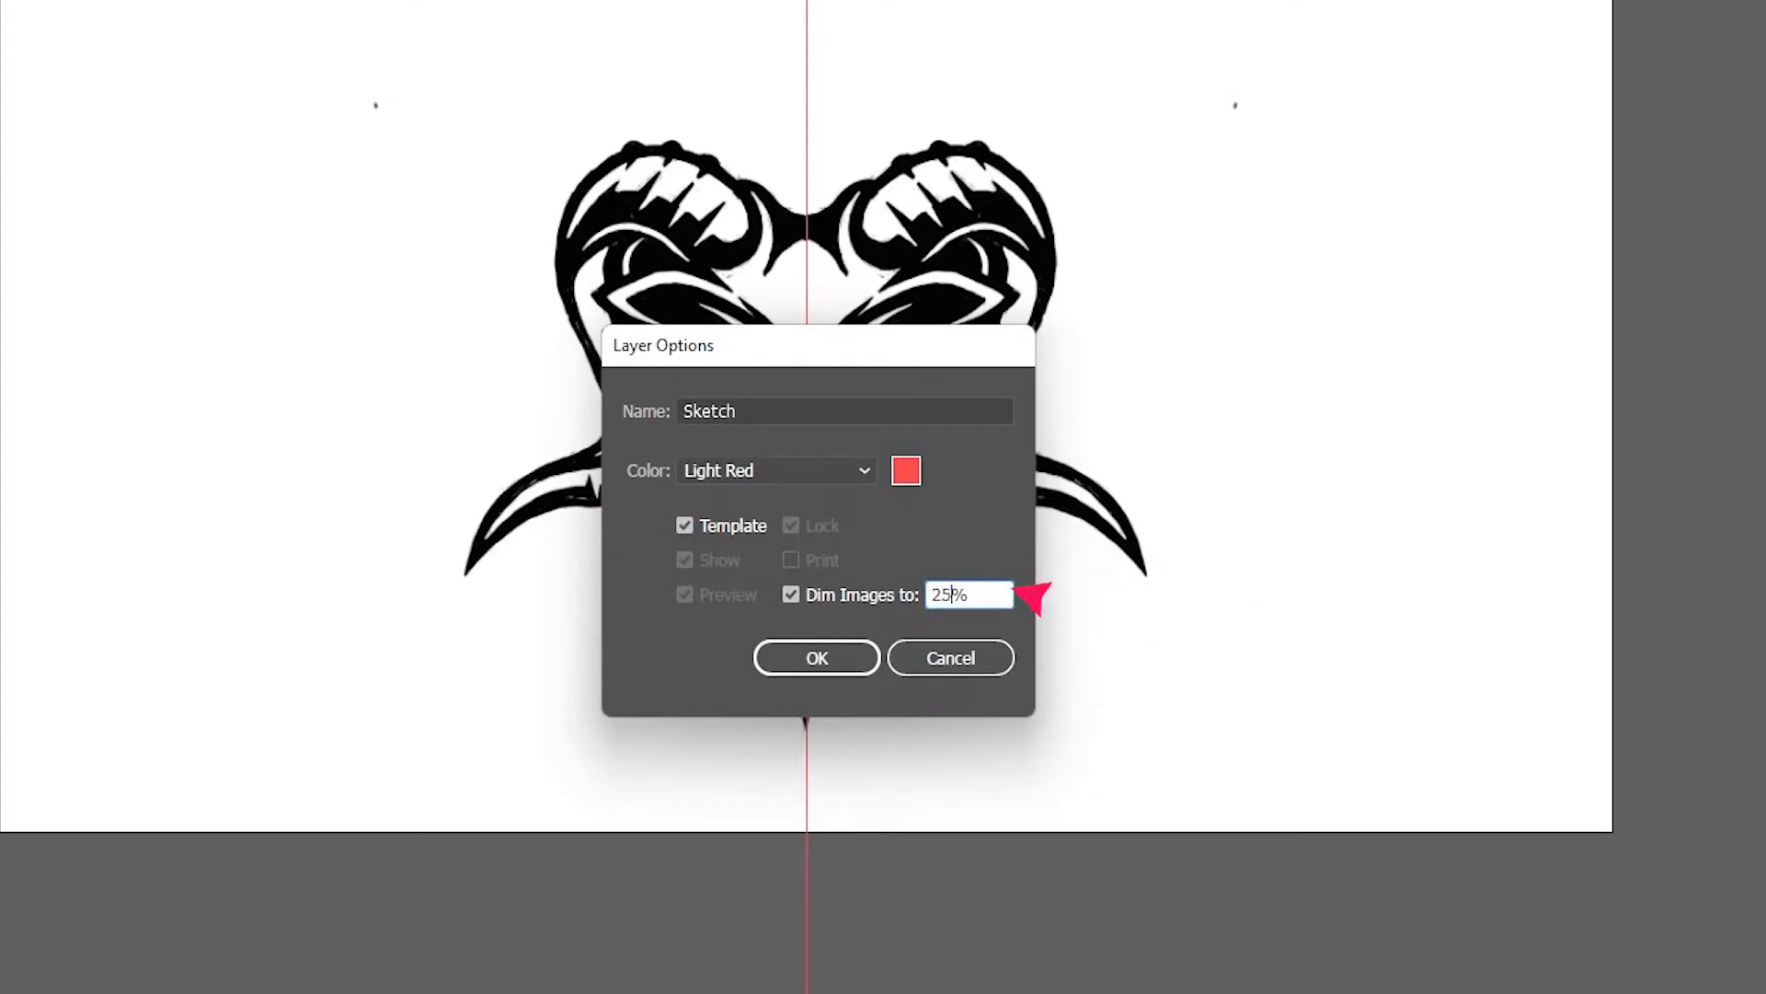
key("Return")
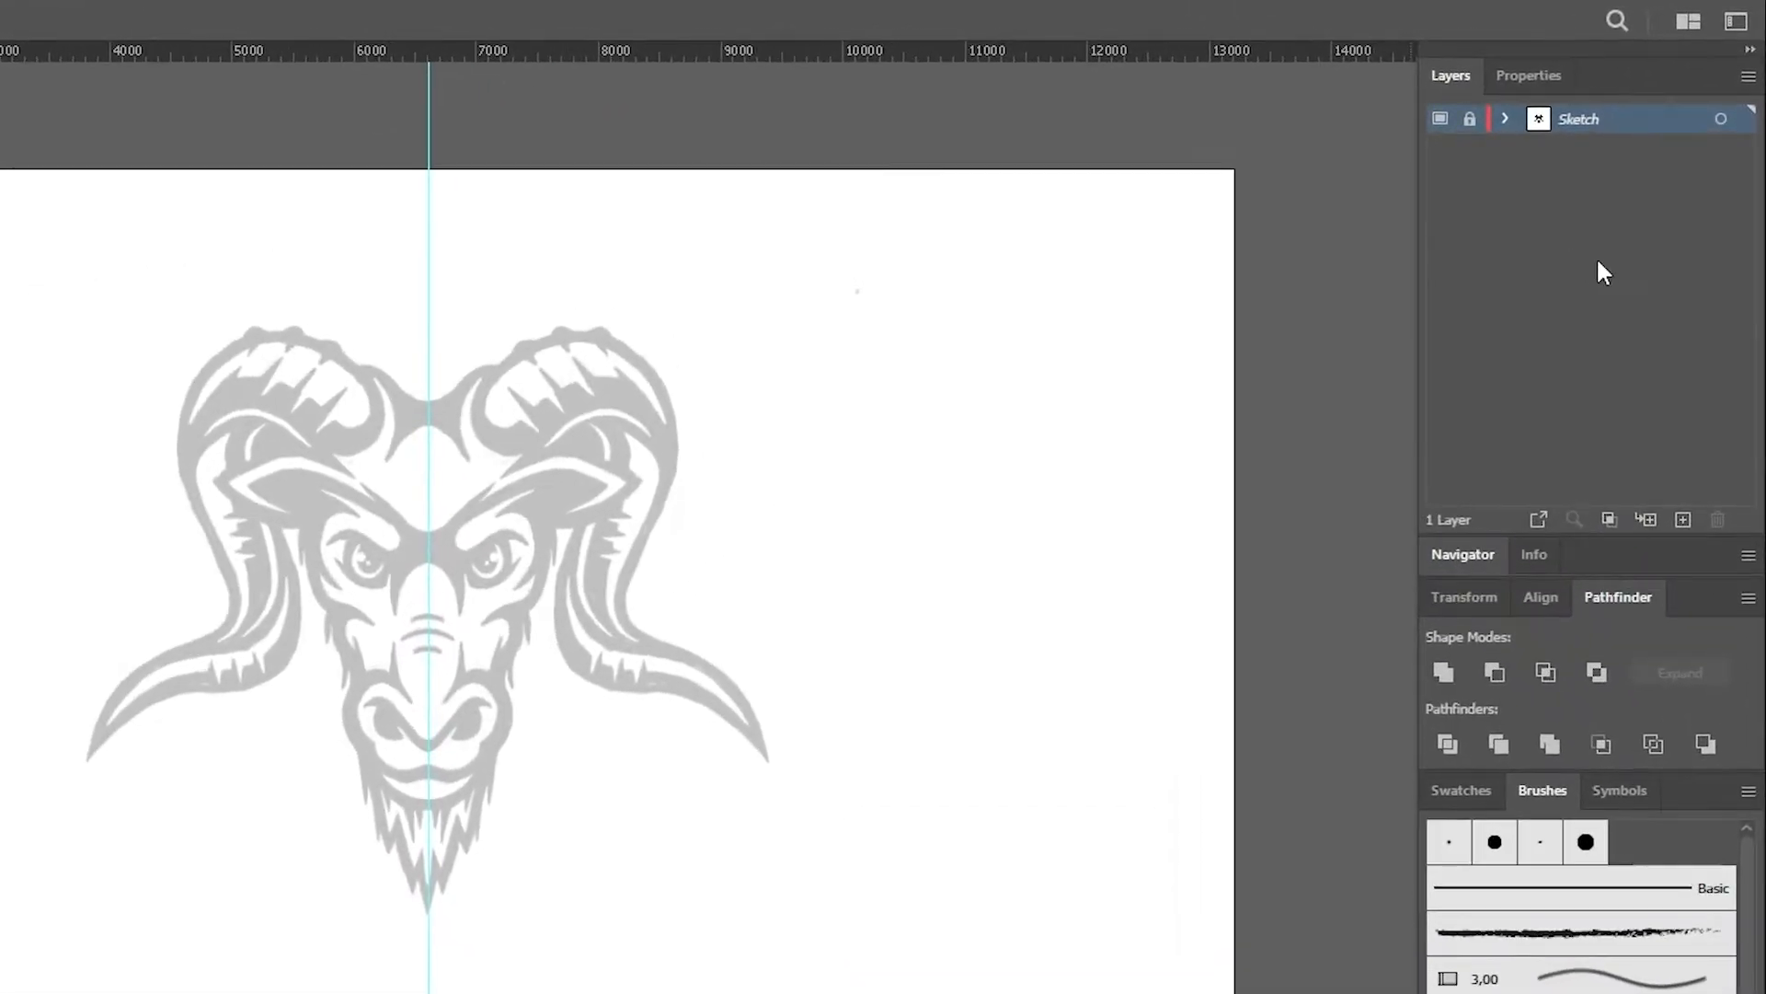
Add a new layer above the Sketch layer and set drawing to no fill with a black stroke.
left_click(1682, 519)
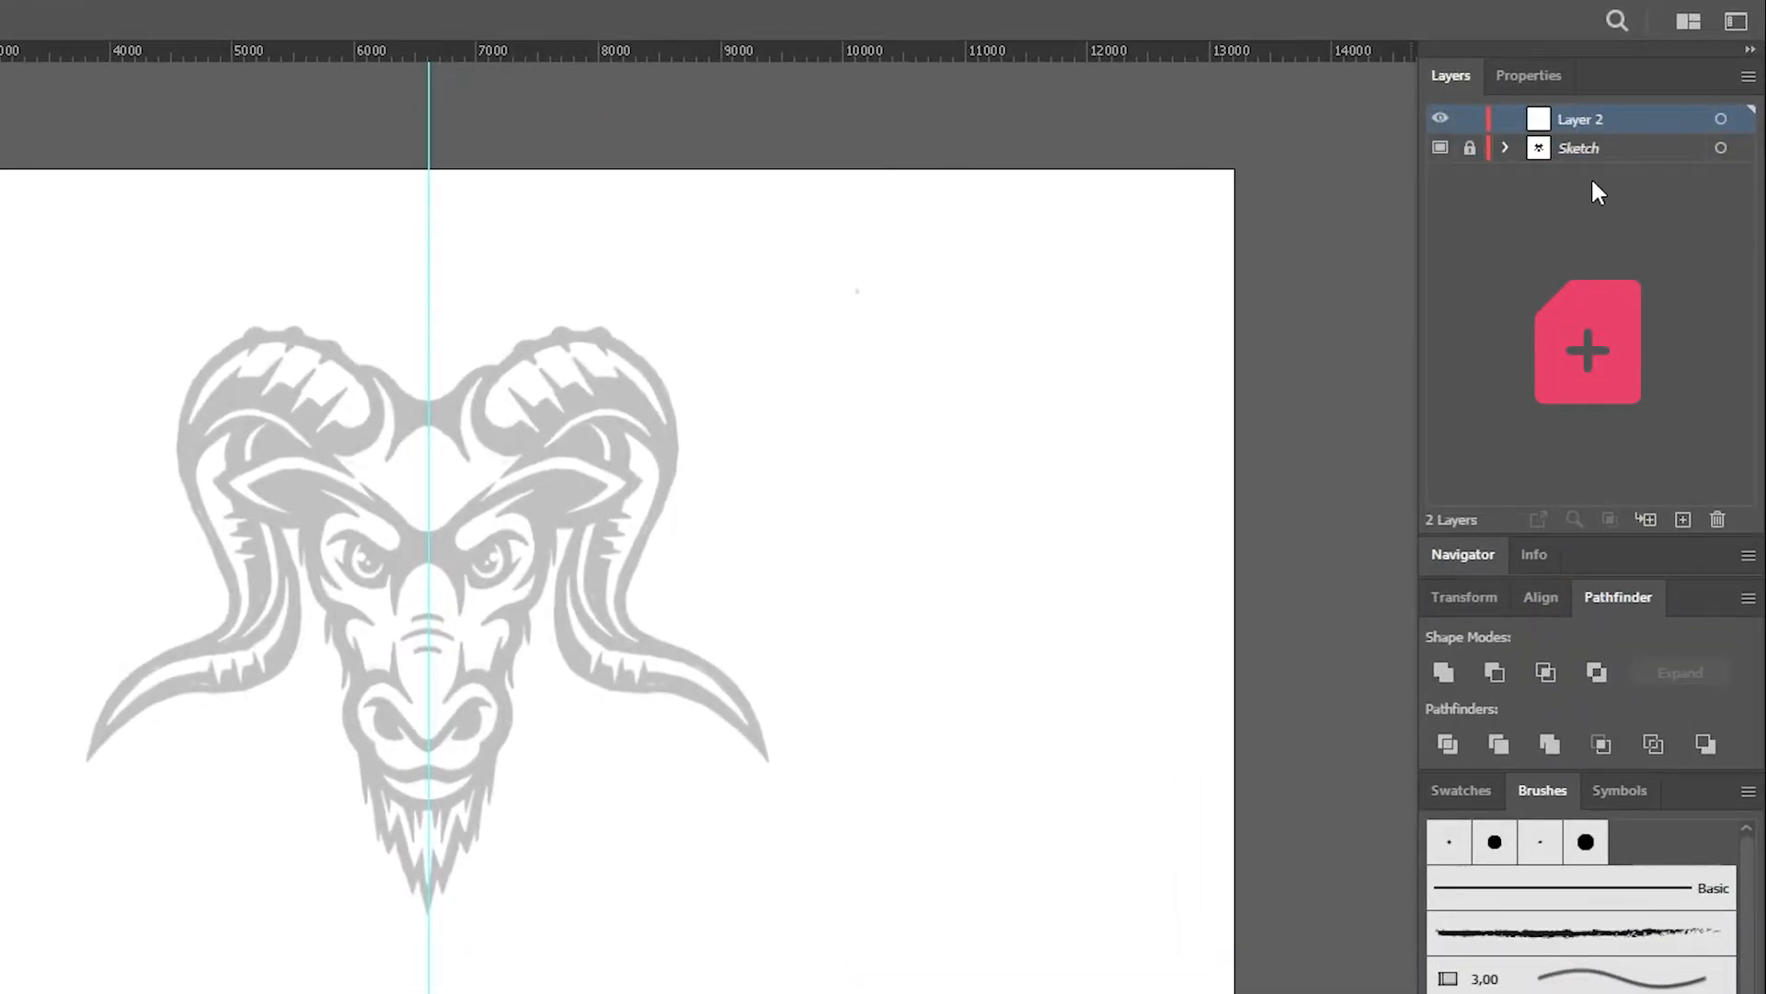
double_click(1582, 122)
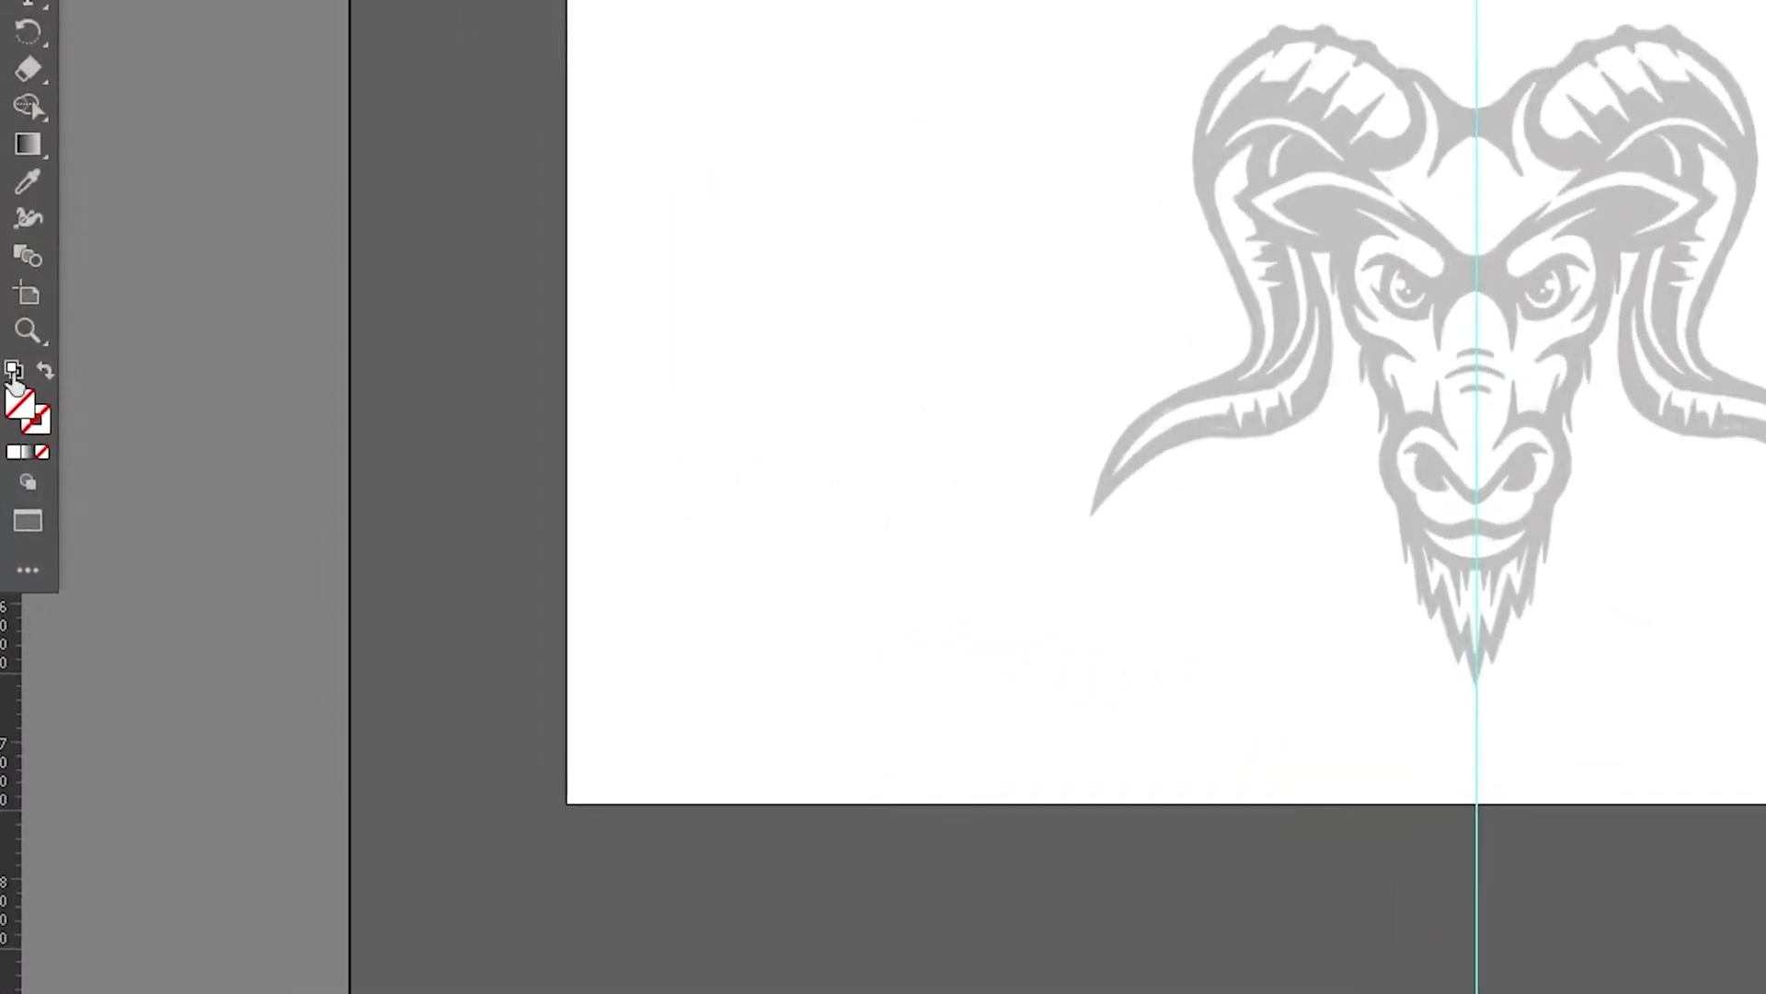
left_click(14, 364)
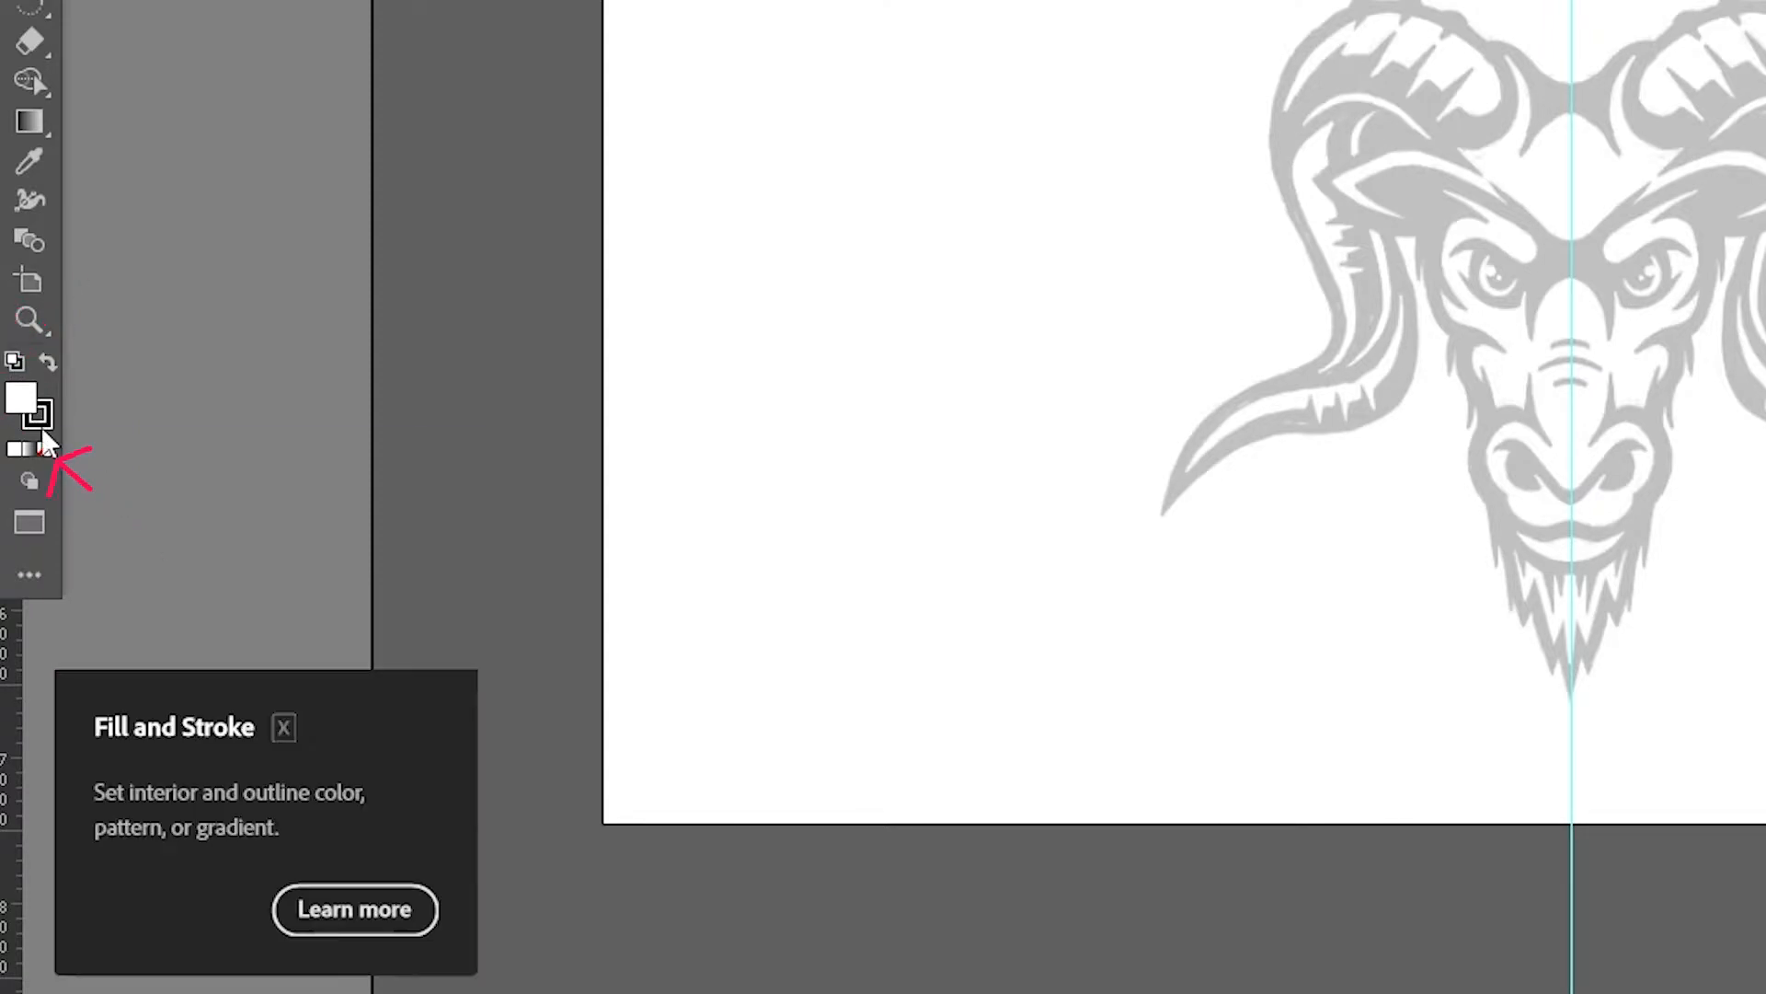
left_click(46, 453)
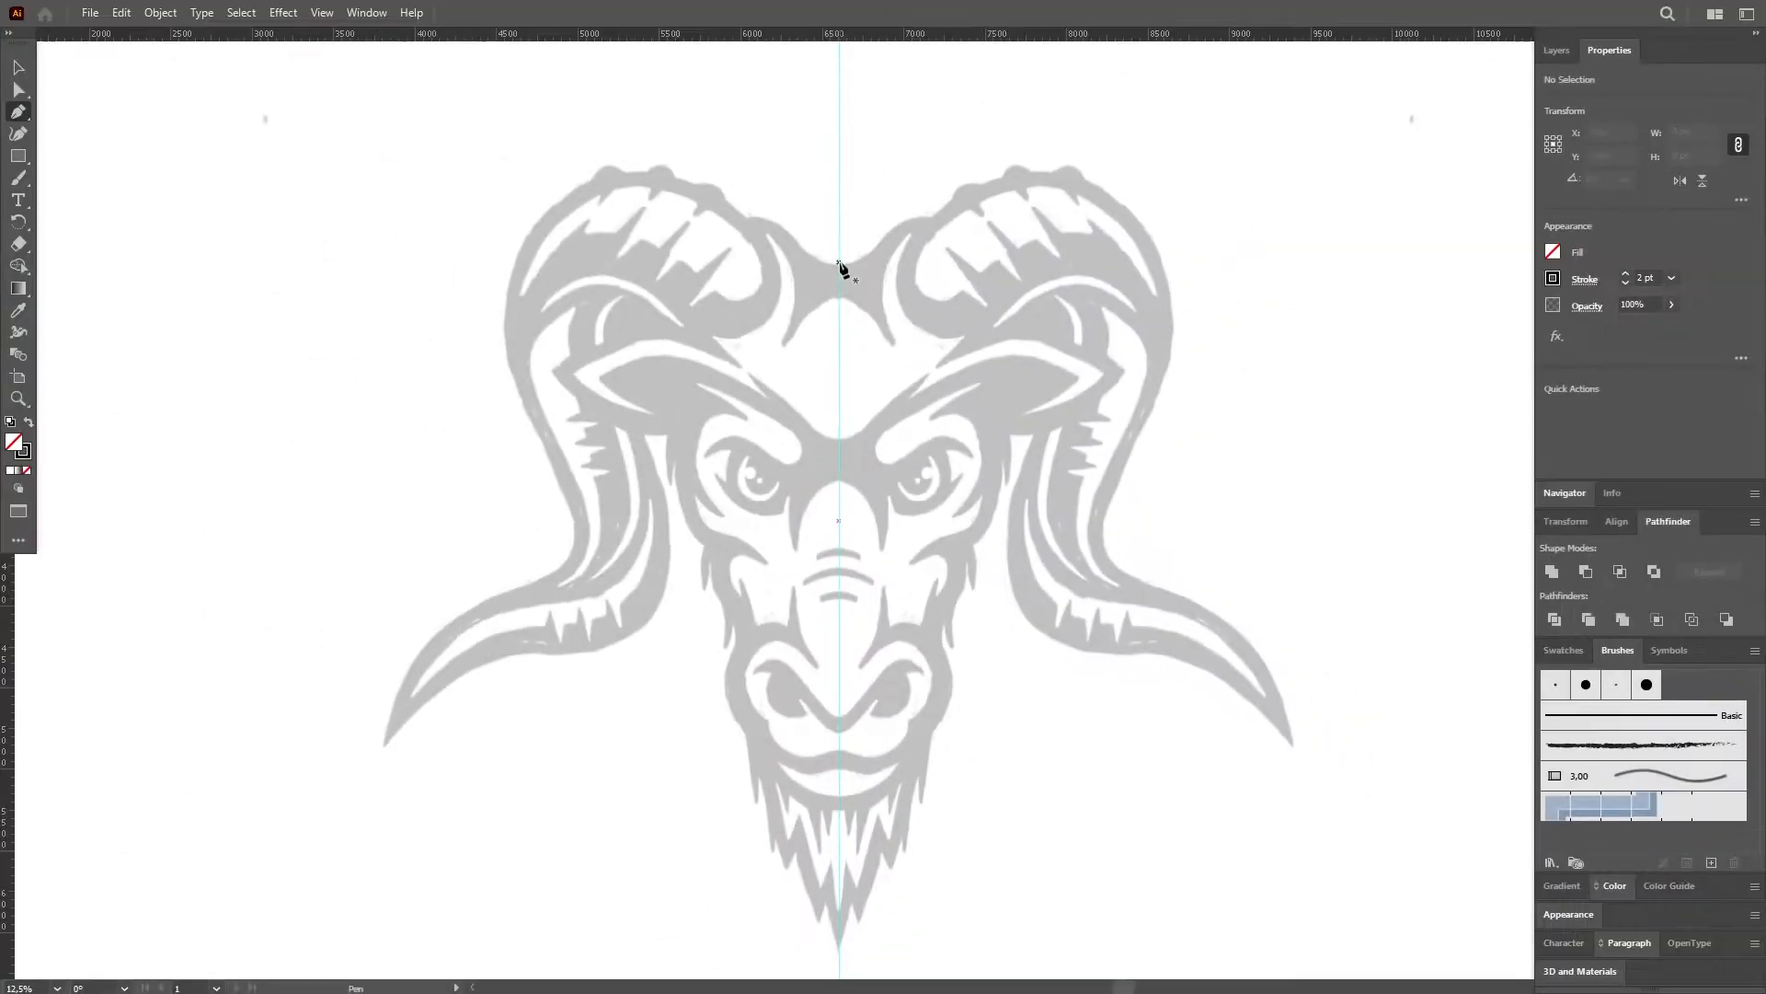
Trace the goat's outline with the Pen tool from the centre guide over the bumps along the right horn's top.
left_click_drag(883, 237, 1131, 207)
left_click(932, 218)
left_click(954, 201)
scroll(985, 171, "up", 1)
left_click(1047, 171)
left_click(1075, 172)
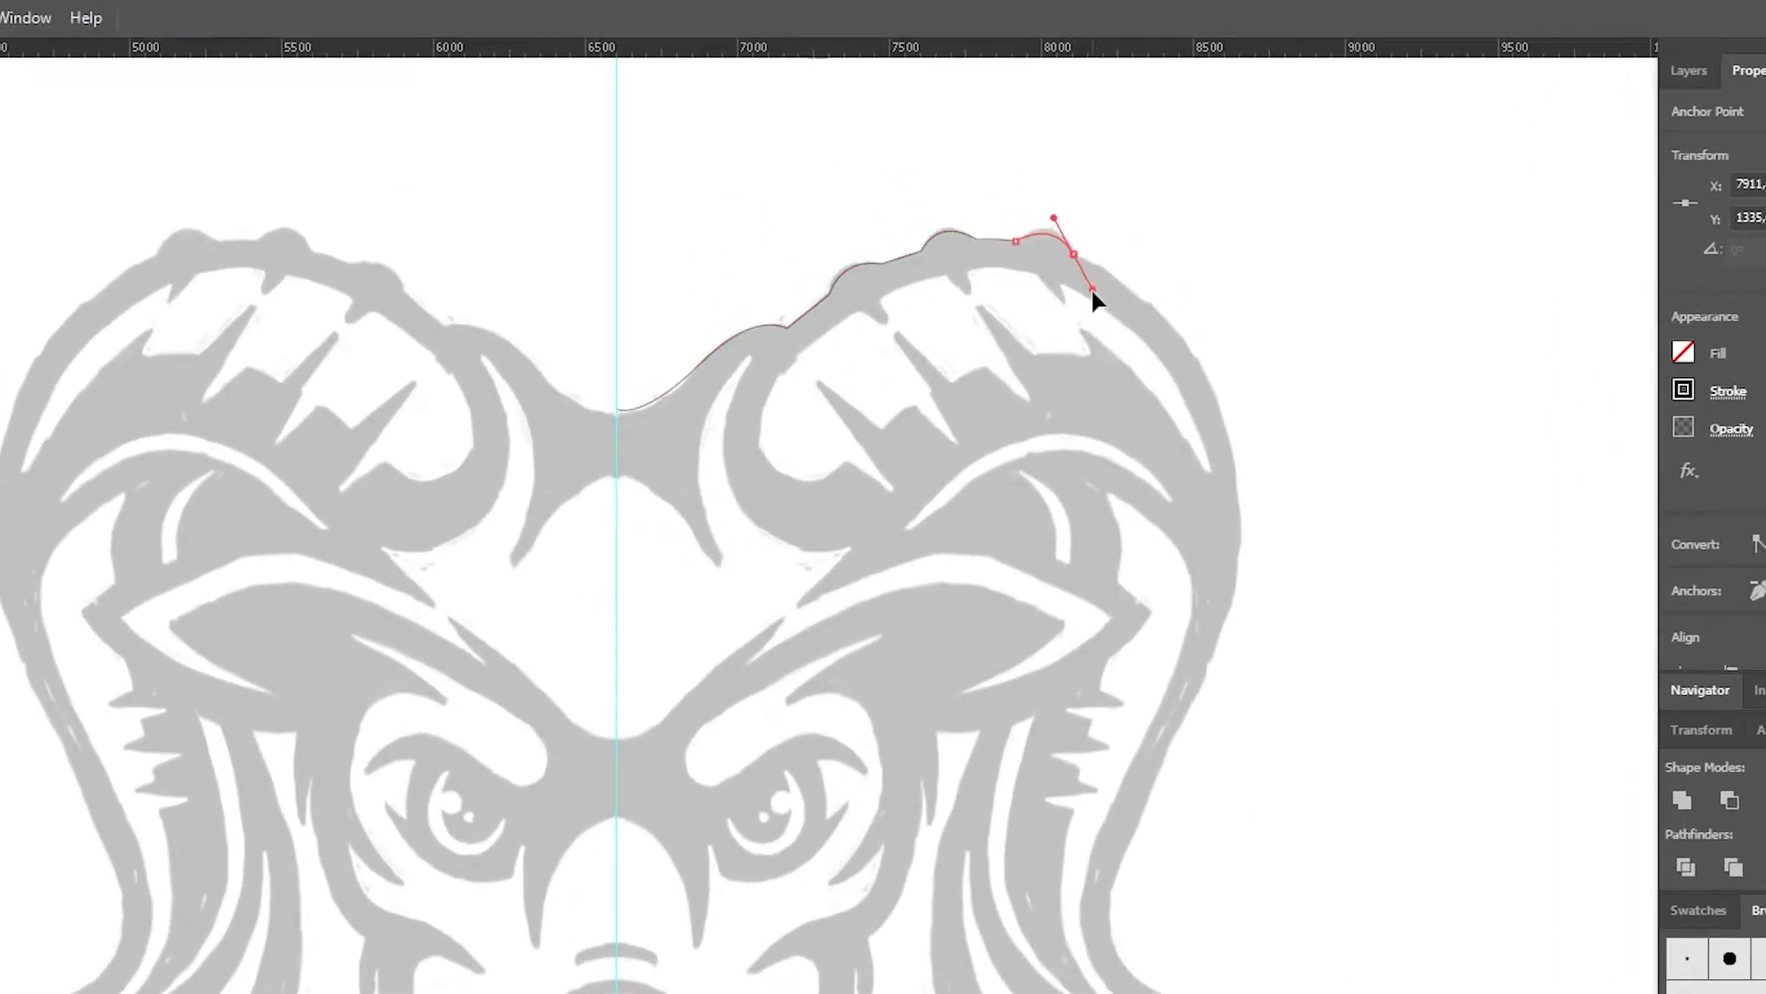
Continue the outline around the right horn's outer curve, tip and inner edge, and down the jagged cheek to the jaw.
left_click_drag(1235, 598, 1179, 855)
left_click_drag(1138, 579, 1216, 697)
left_click_drag(1178, 457, 1195, 366)
scroll(1427, 686, "down", 1)
left_click_drag(1467, 819, 1521, 947)
left_click_drag(1216, 428, 1215, 387)
left_click_drag(1033, 214, 1049, 219)
left_click(1466, 647)
left_click_drag(1206, 472, 1027, 439)
left_click_drag(1206, 471, 1198, 479)
left_click_drag(1380, 507, 1367, 493)
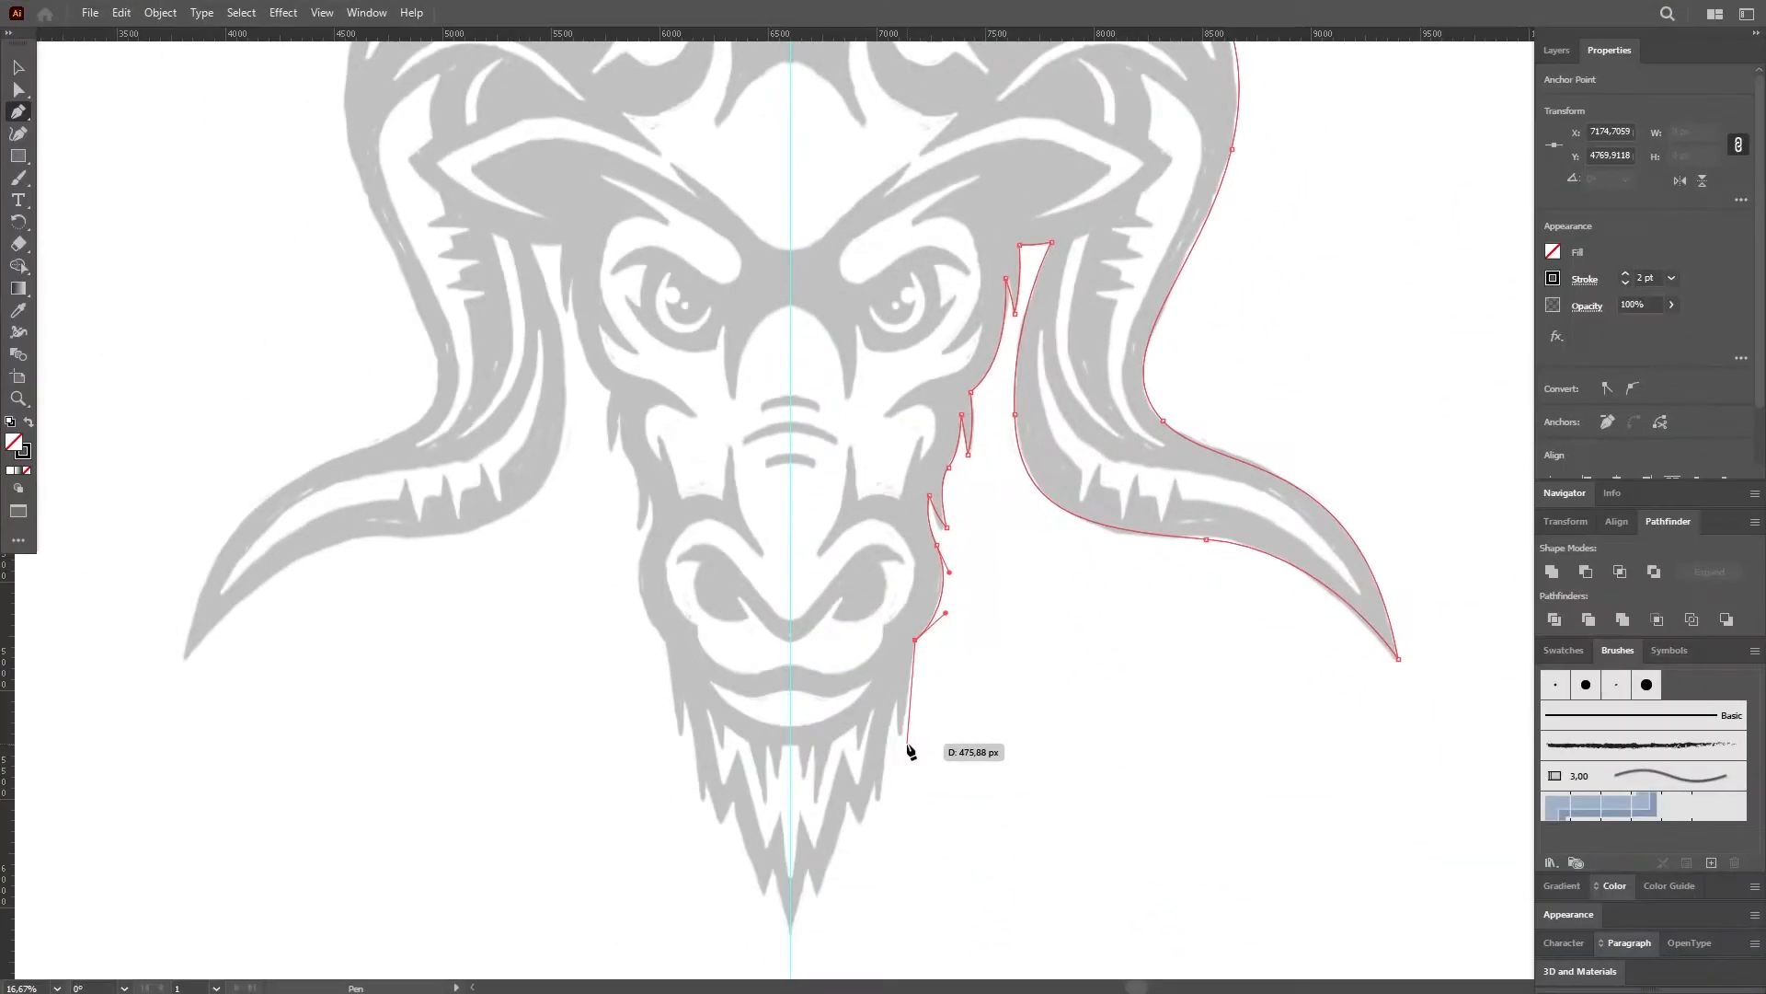
Trace the right side of the jagged beard down to the centre guide, close the half-head outline and deselect it.
left_click_drag(900, 733, 890, 784)
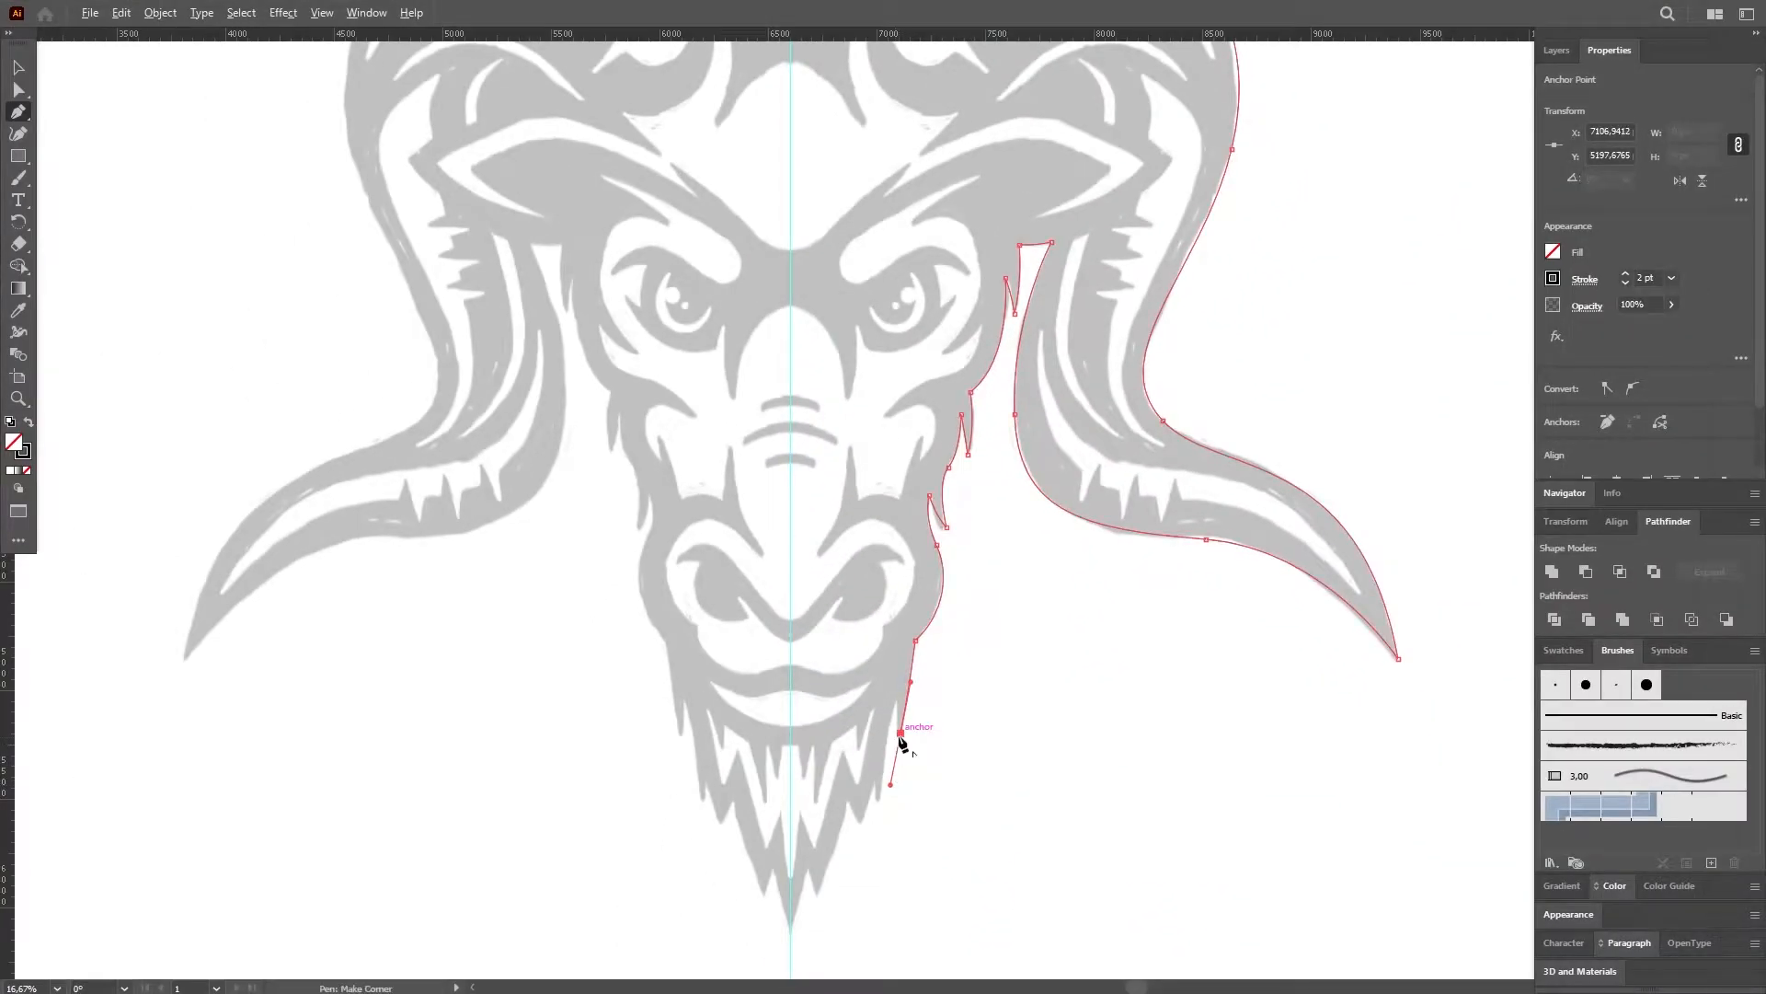
left_click(900, 733)
left_click_drag(894, 700, 890, 682)
left_click(895, 700)
mouse_move(879, 805)
left_mouse_down()
mouse_move(875, 858)
mouse_move(847, 801)
left_mouse_up()
left_click(880, 804)
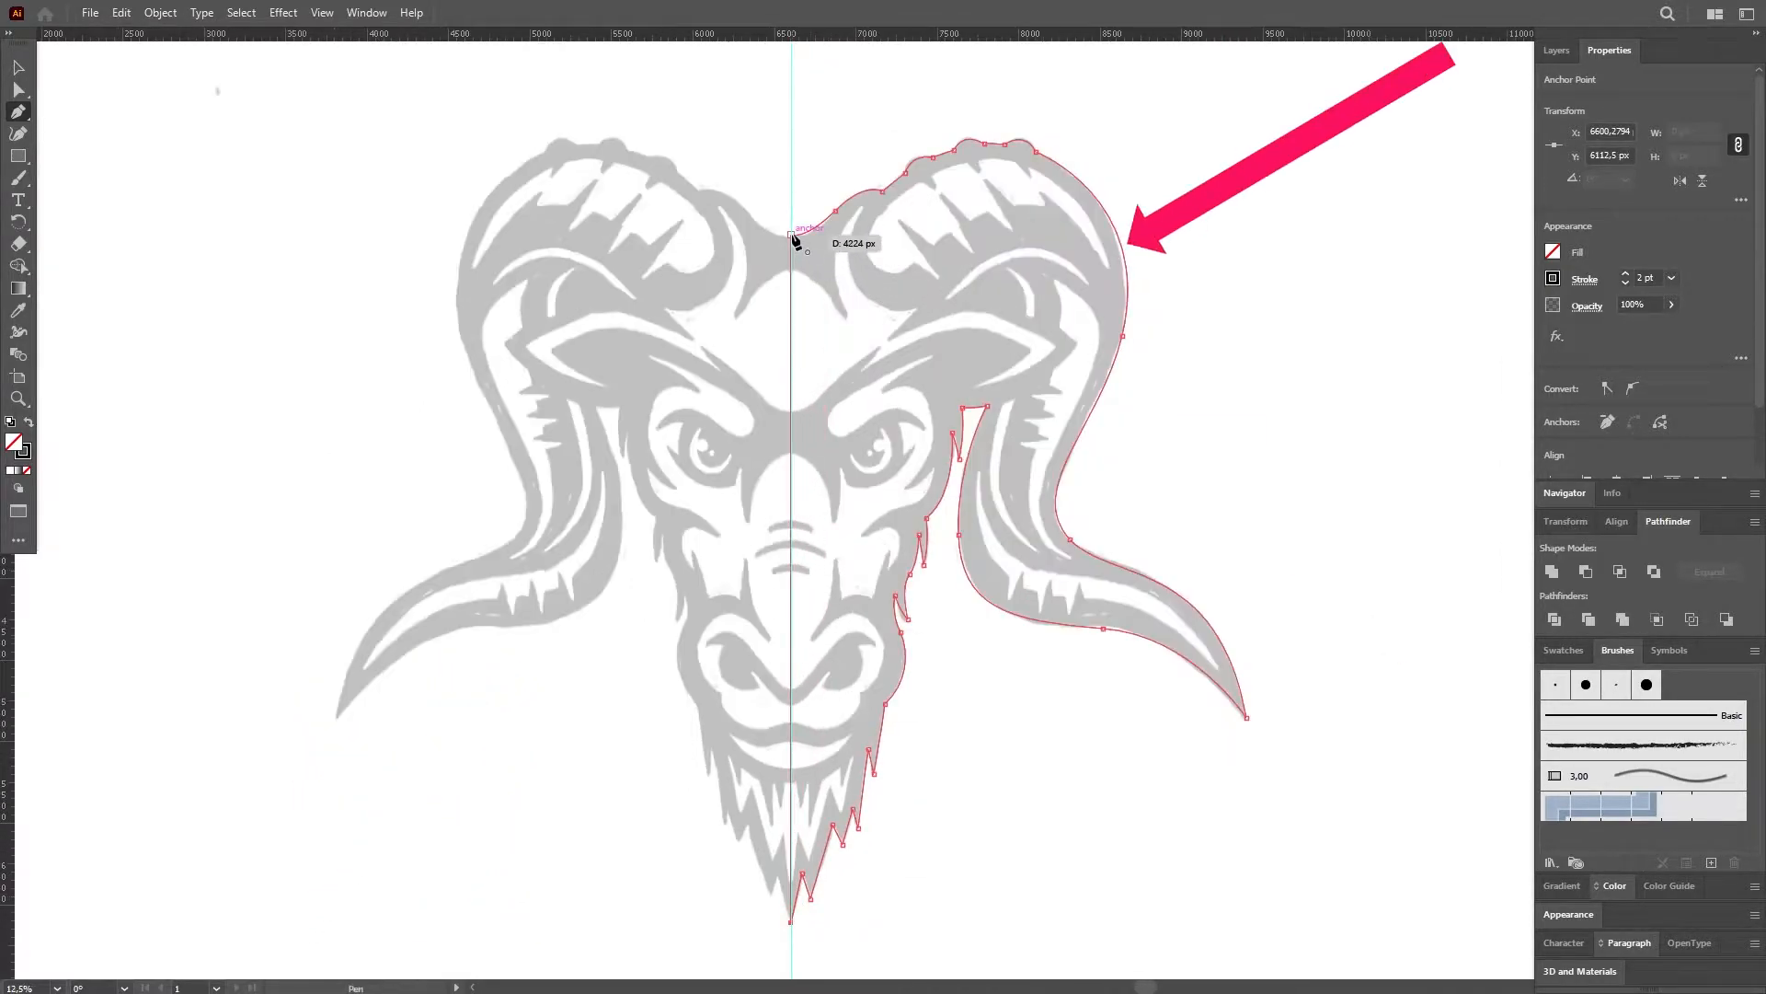
key("v")
left_click(1005, 440)
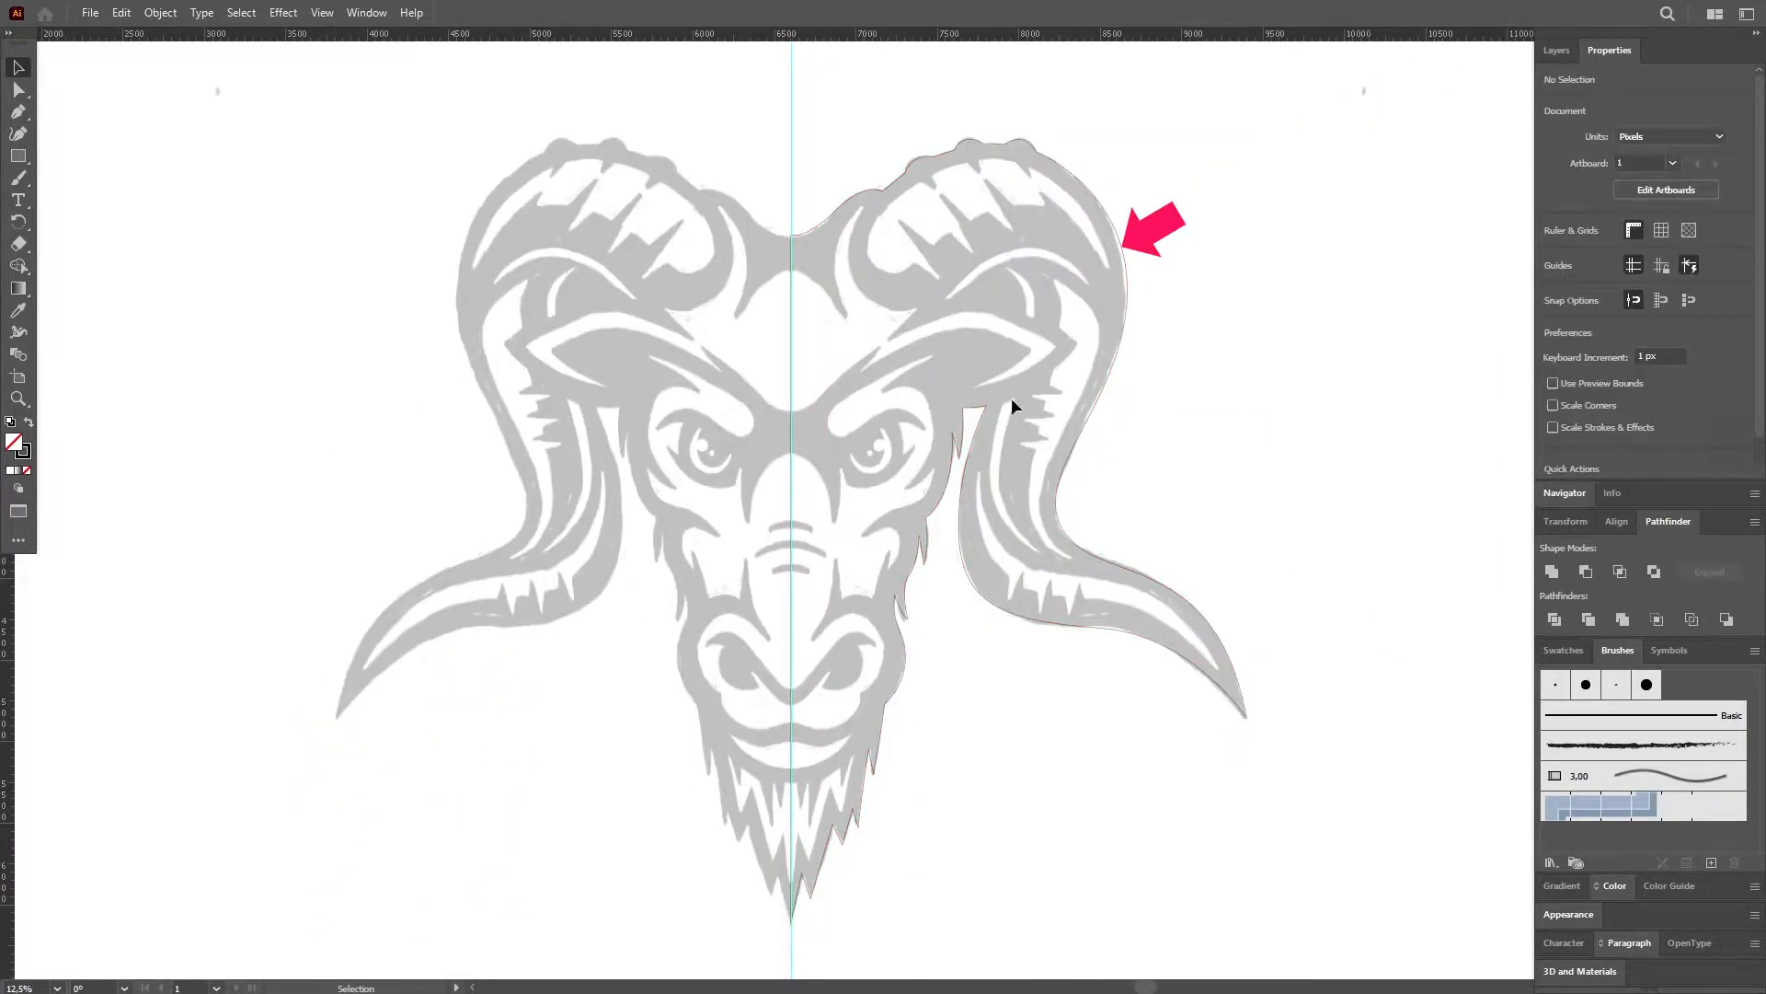
Trace the forehead shape from the centre guide along the pointed spike and the crescent beside the right horn.
key("p")
scroll(858, 219, "up", 2)
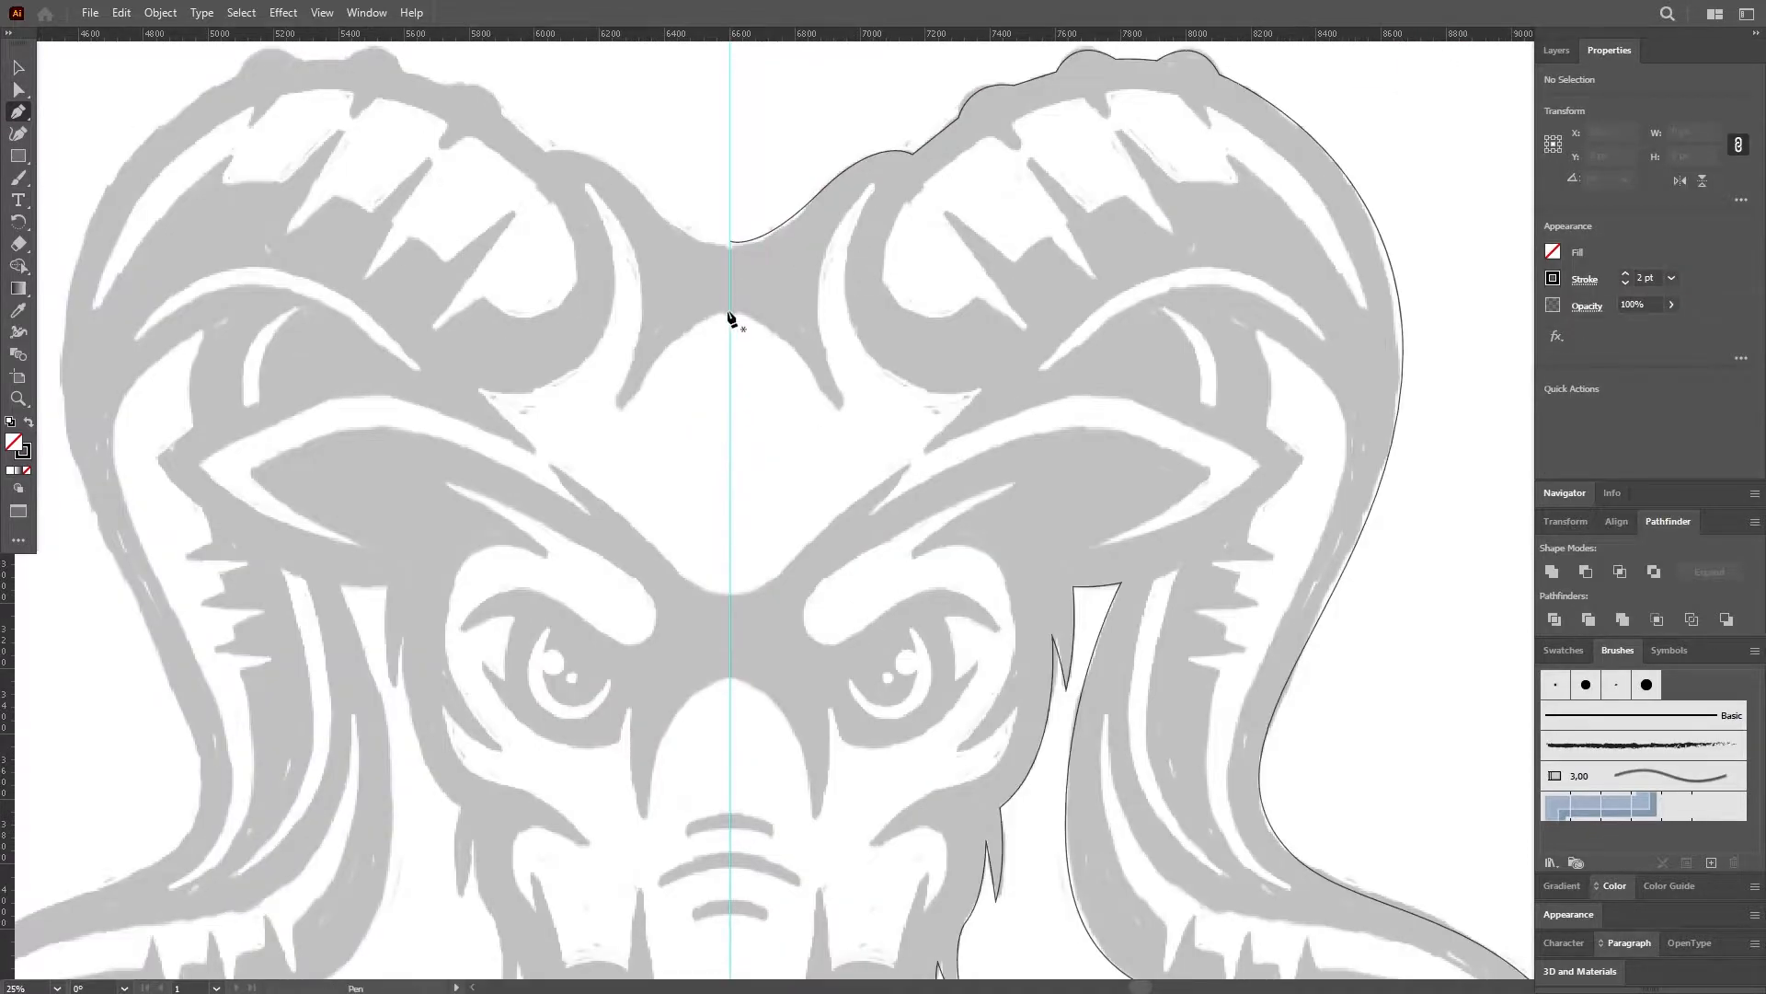
left_click(732, 313)
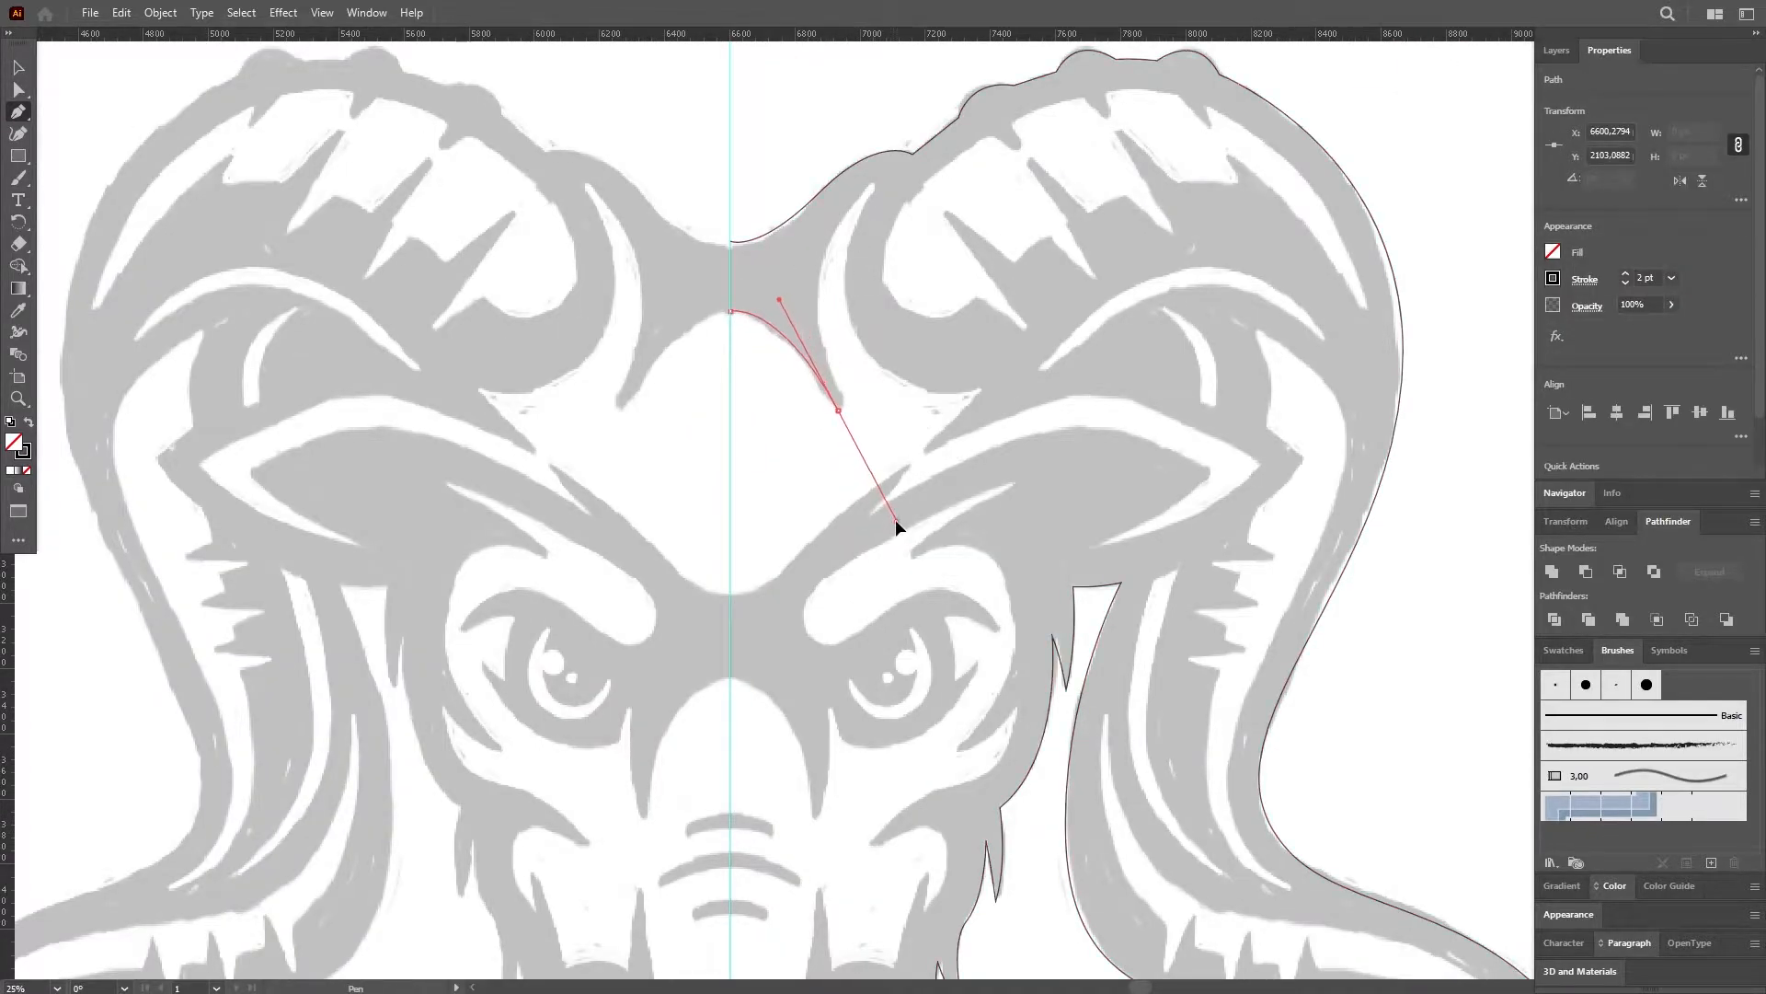
left_click_drag(897, 525, 855, 256)
left_click_drag(869, 189, 874, 183)
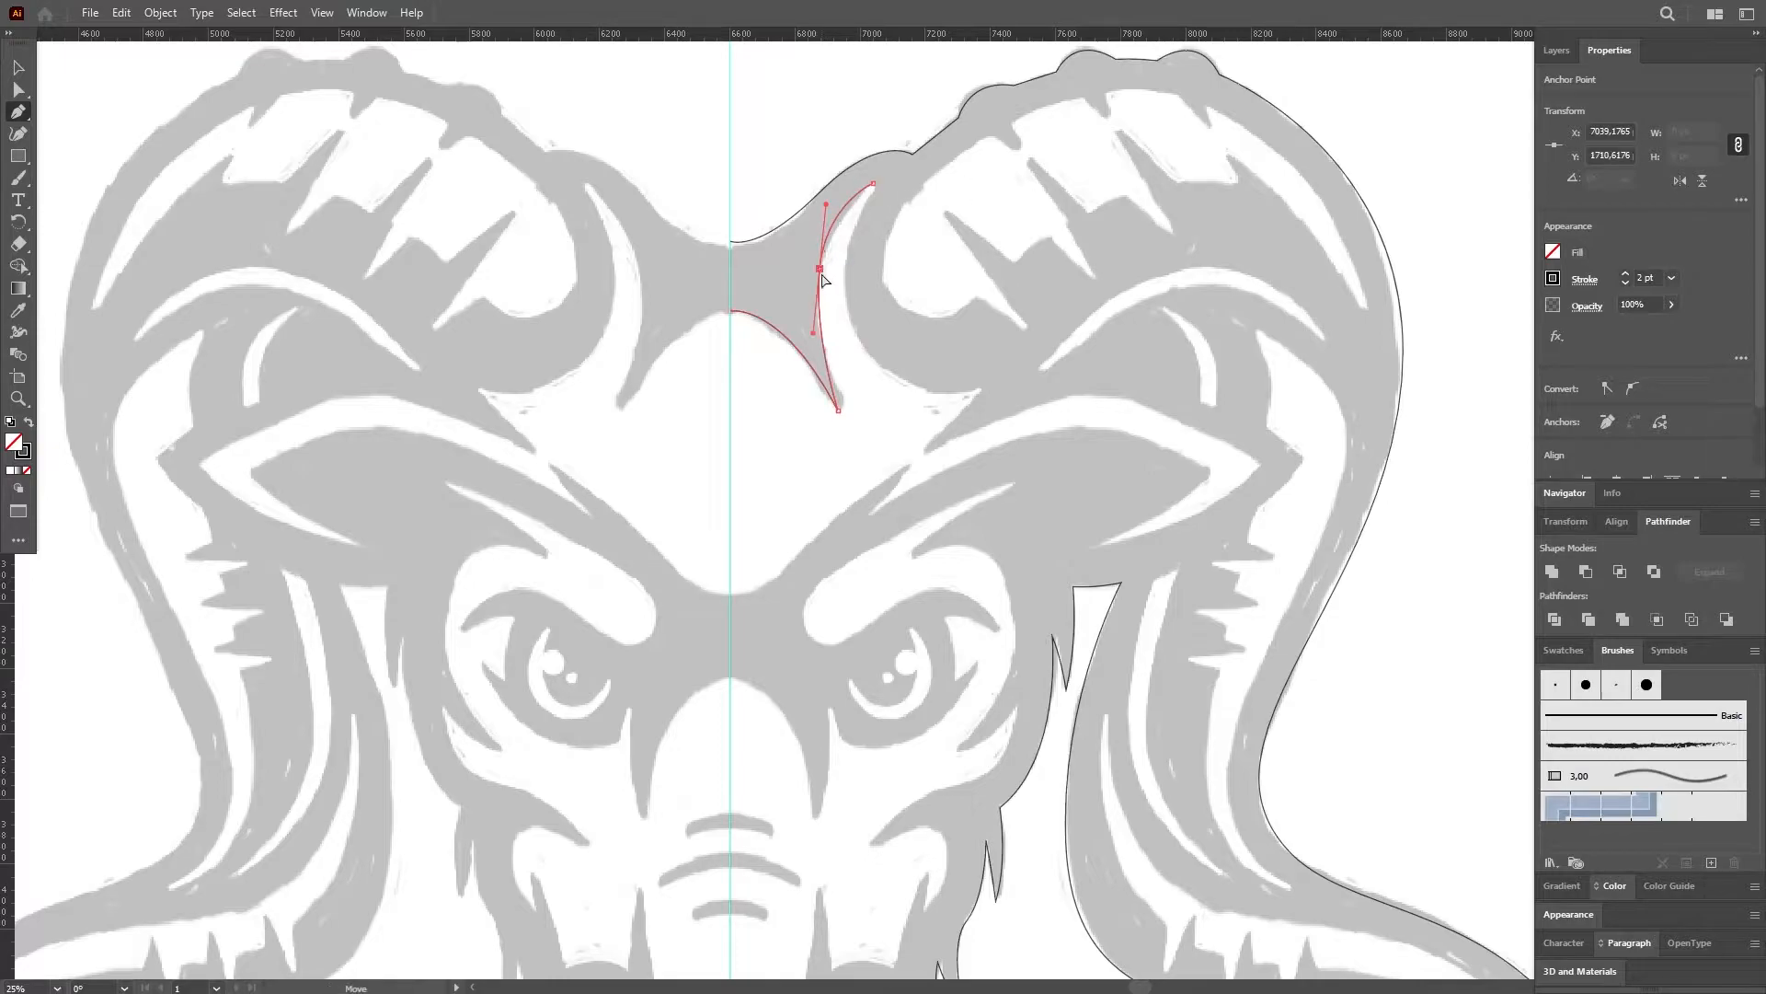
left_click(980, 387)
left_click_drag(914, 434, 906, 411)
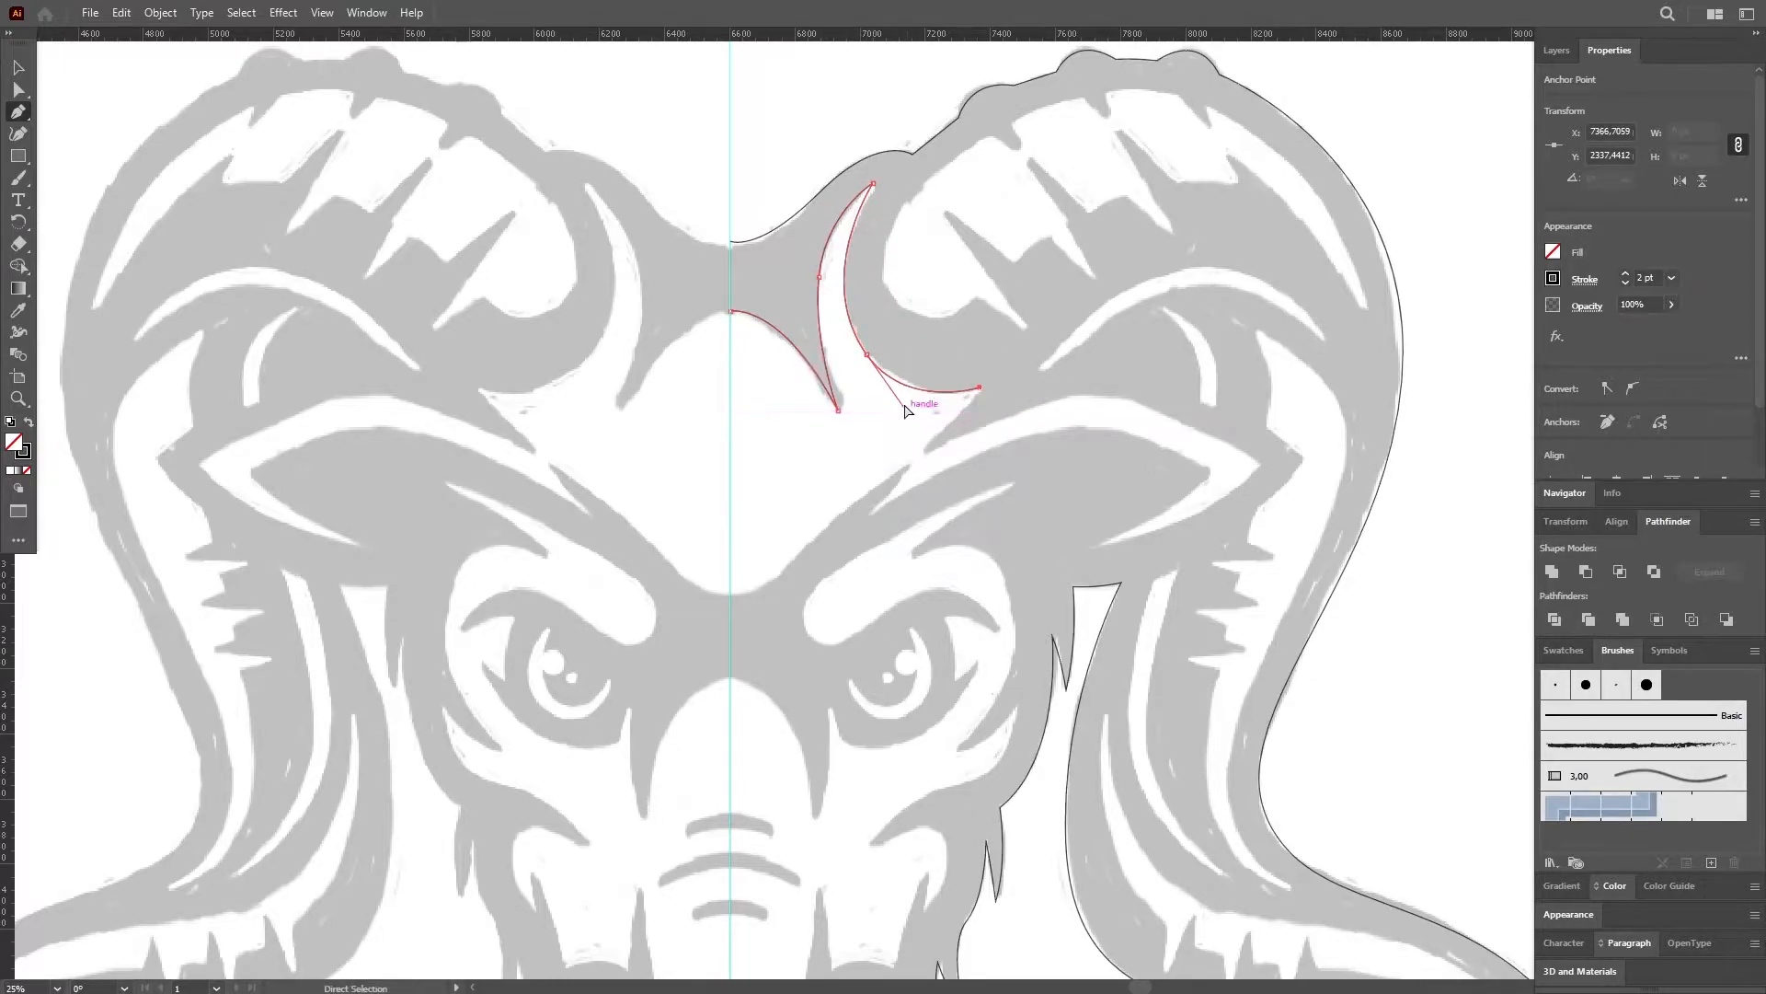
Continue the forehead shape around the right ear and back along the brow to the centre guide, closing and deselecting it.
left_click_drag(1076, 398, 1140, 389)
left_click(1261, 462)
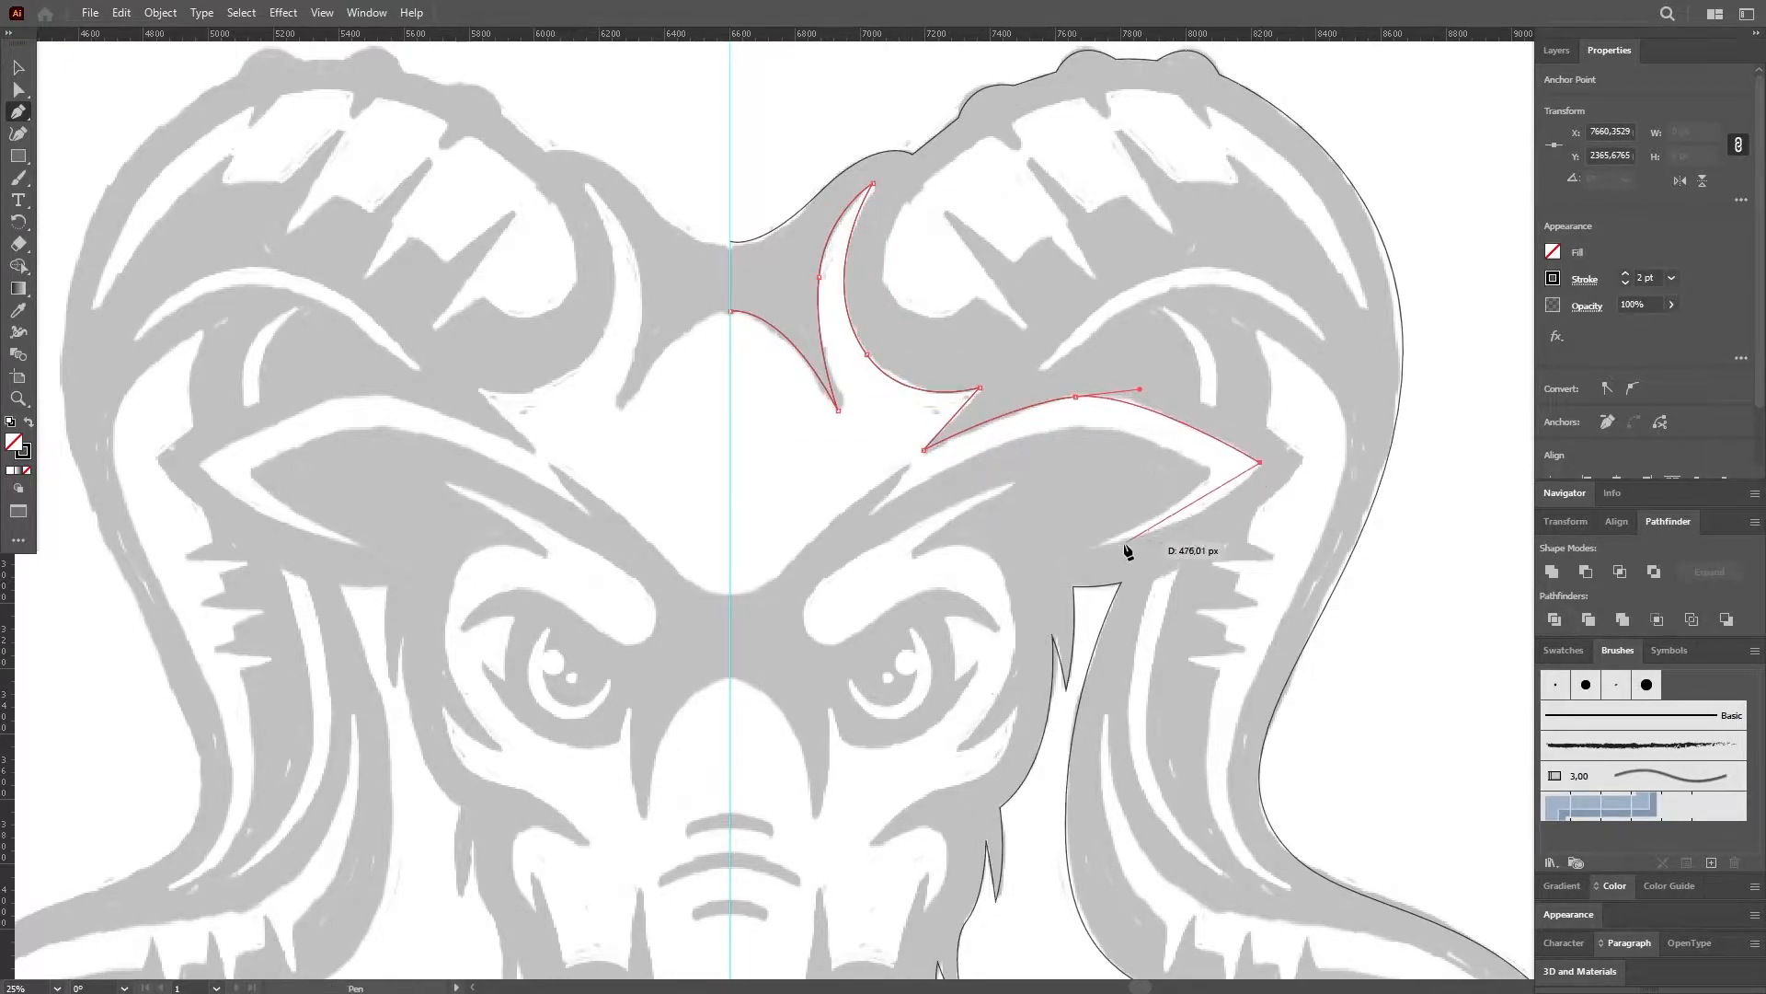
left_click_drag(1196, 499, 1245, 441)
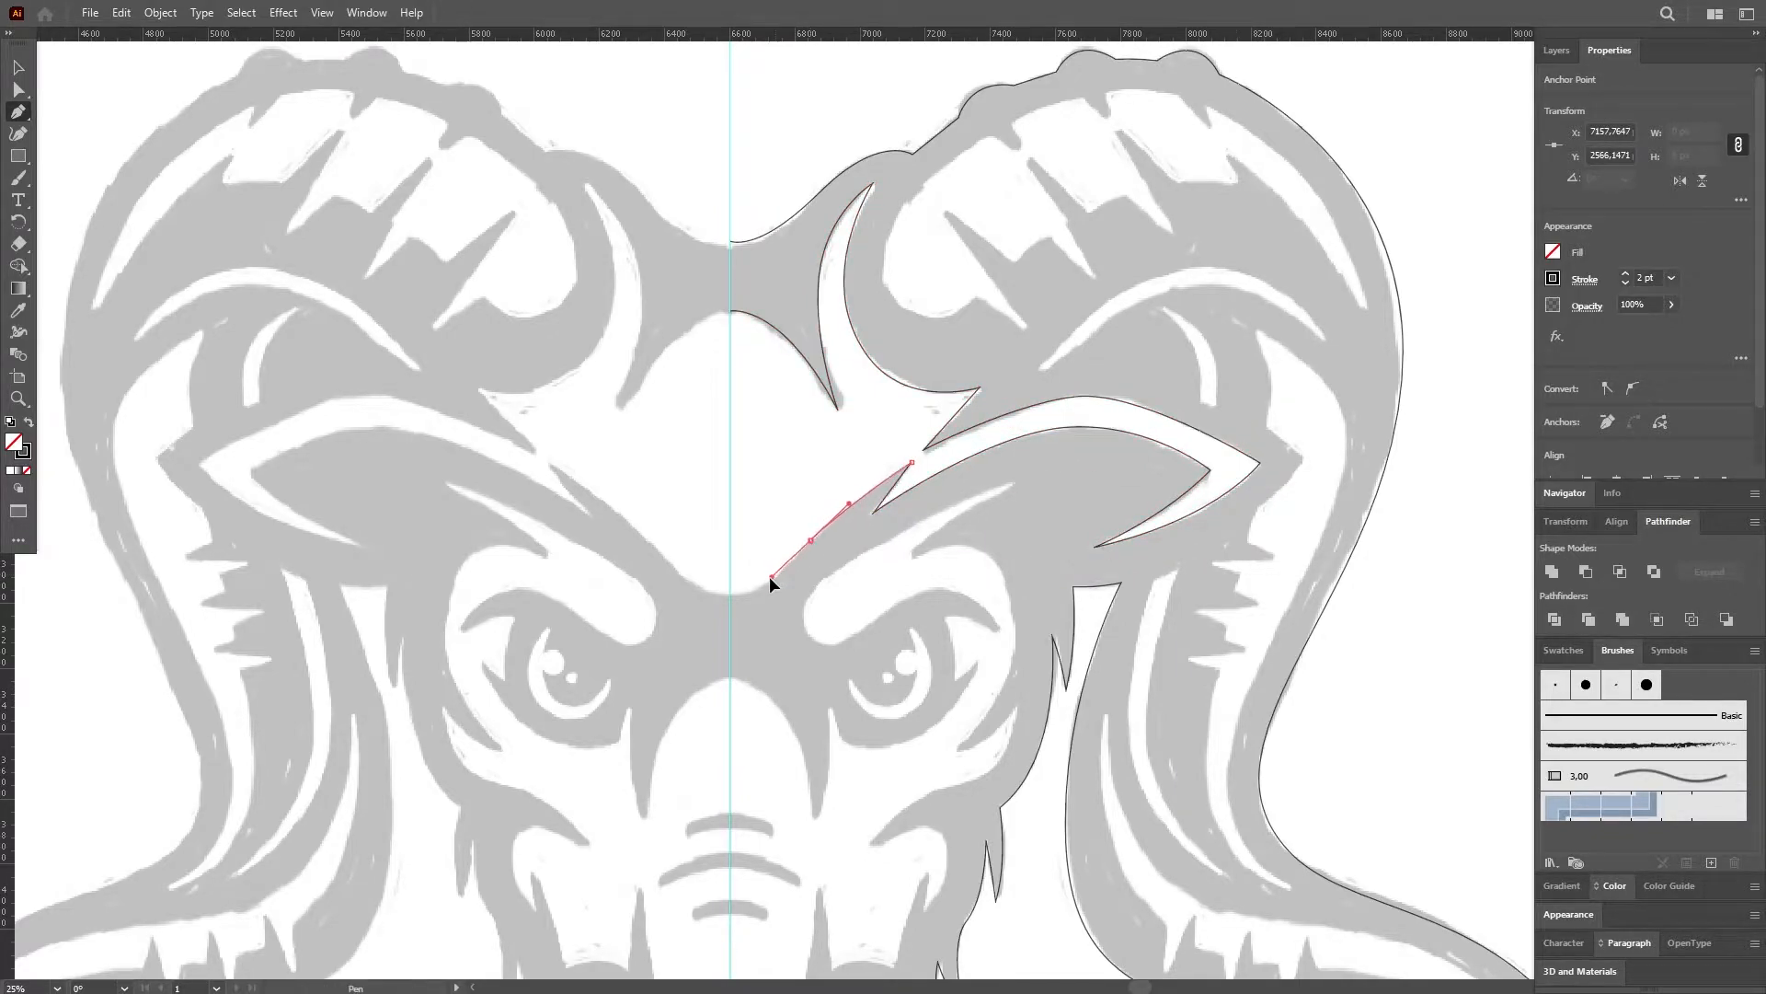
left_click(731, 312)
scroll(736, 318, "down", 1)
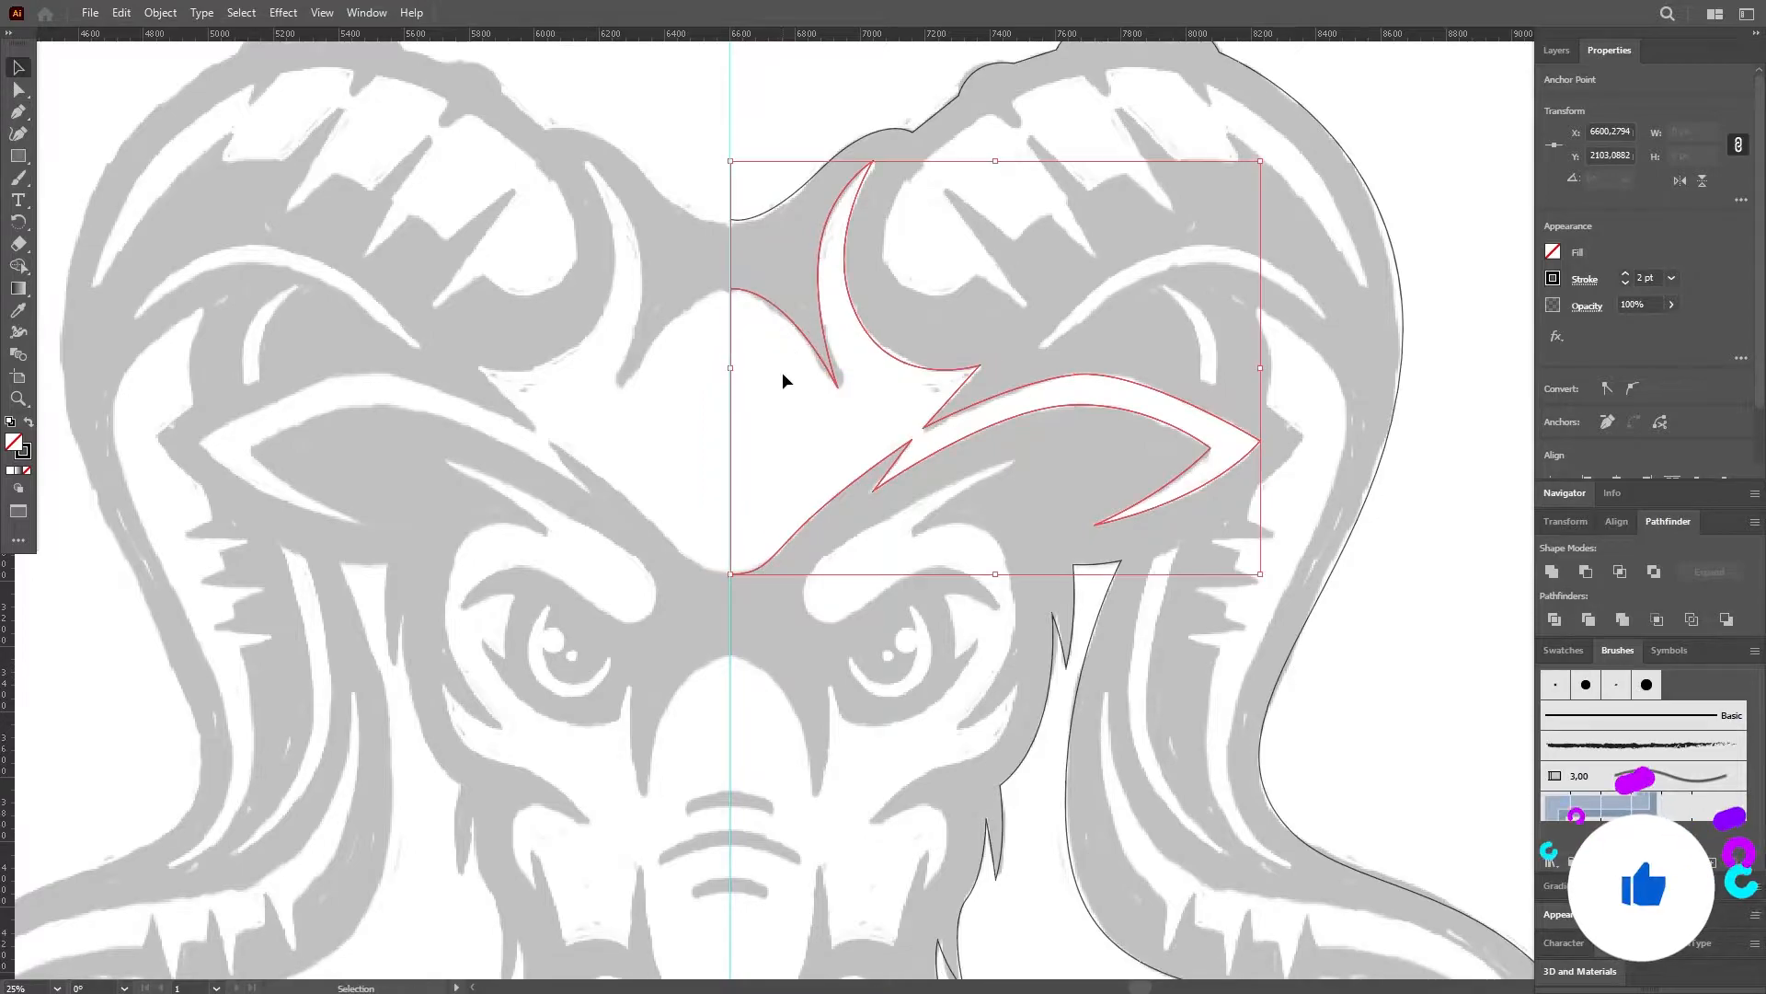
left_click(785, 378, "ctrl")
Trace the white brow shape above the right eye, following its rounded inner end and the upper eyelid.
scroll(785, 368, "down", 1)
scroll(854, 416, "up", 1)
left_click(981, 268)
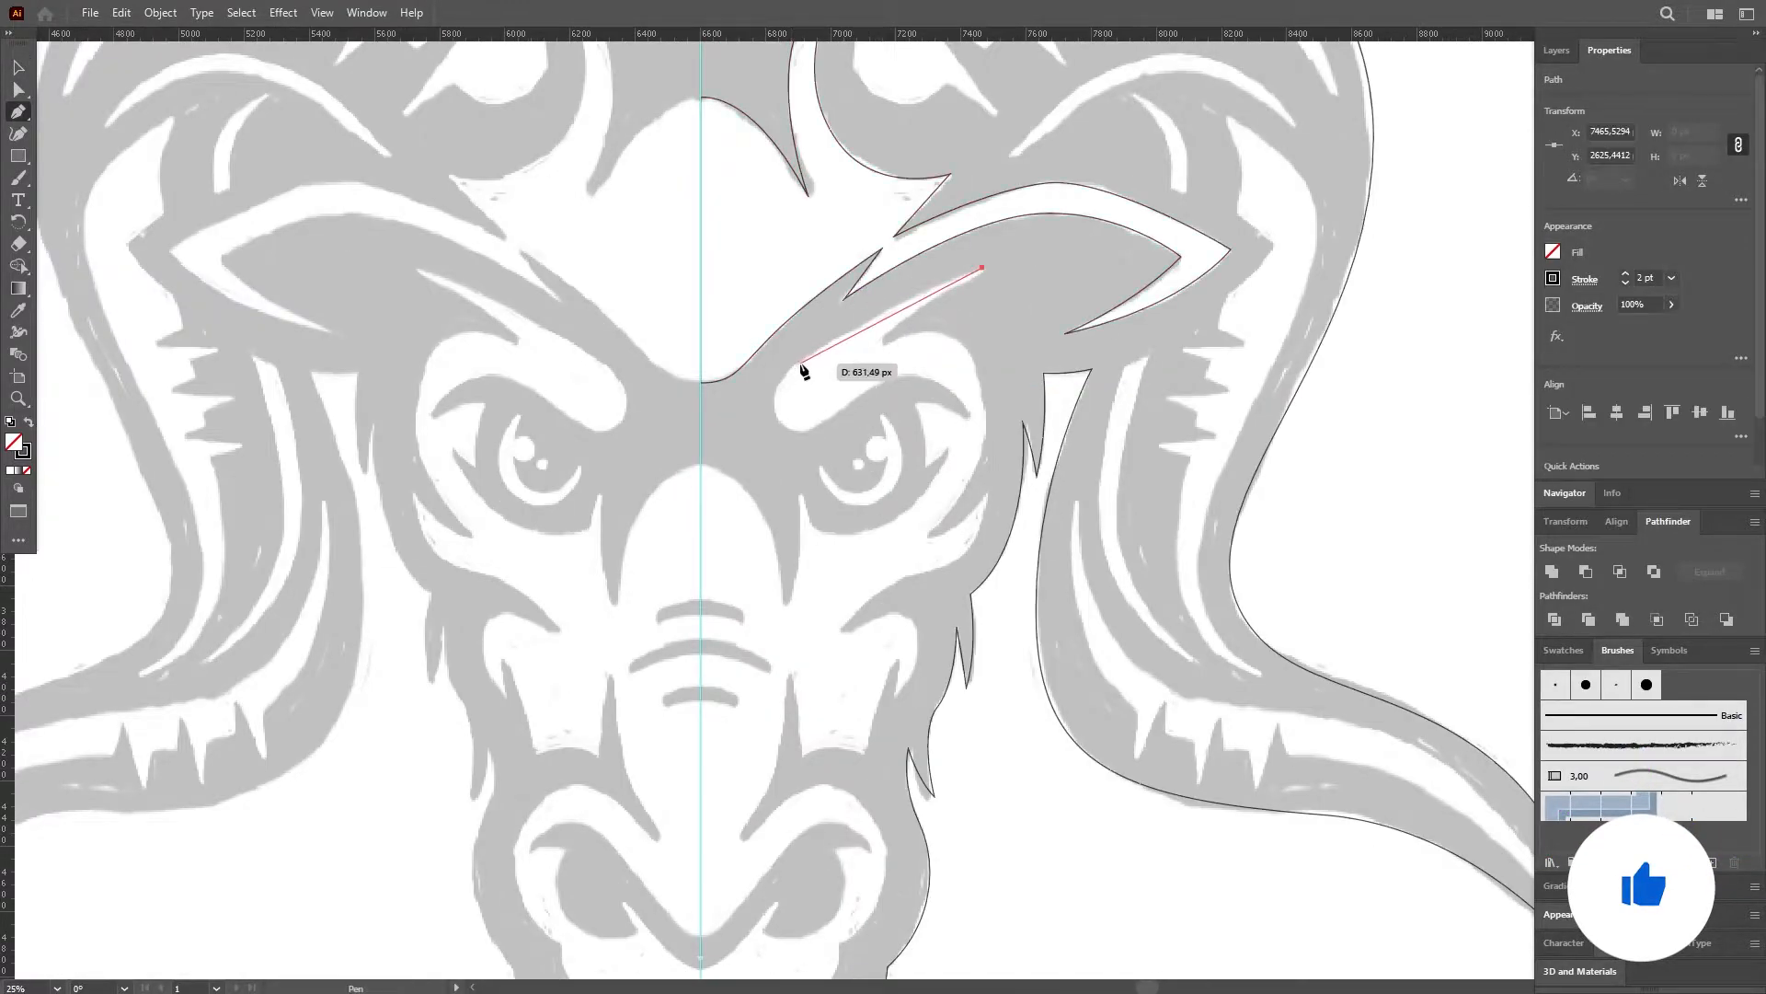
left_click_drag(710, 428, 875, 375)
left_click_drag(972, 416, 924, 363)
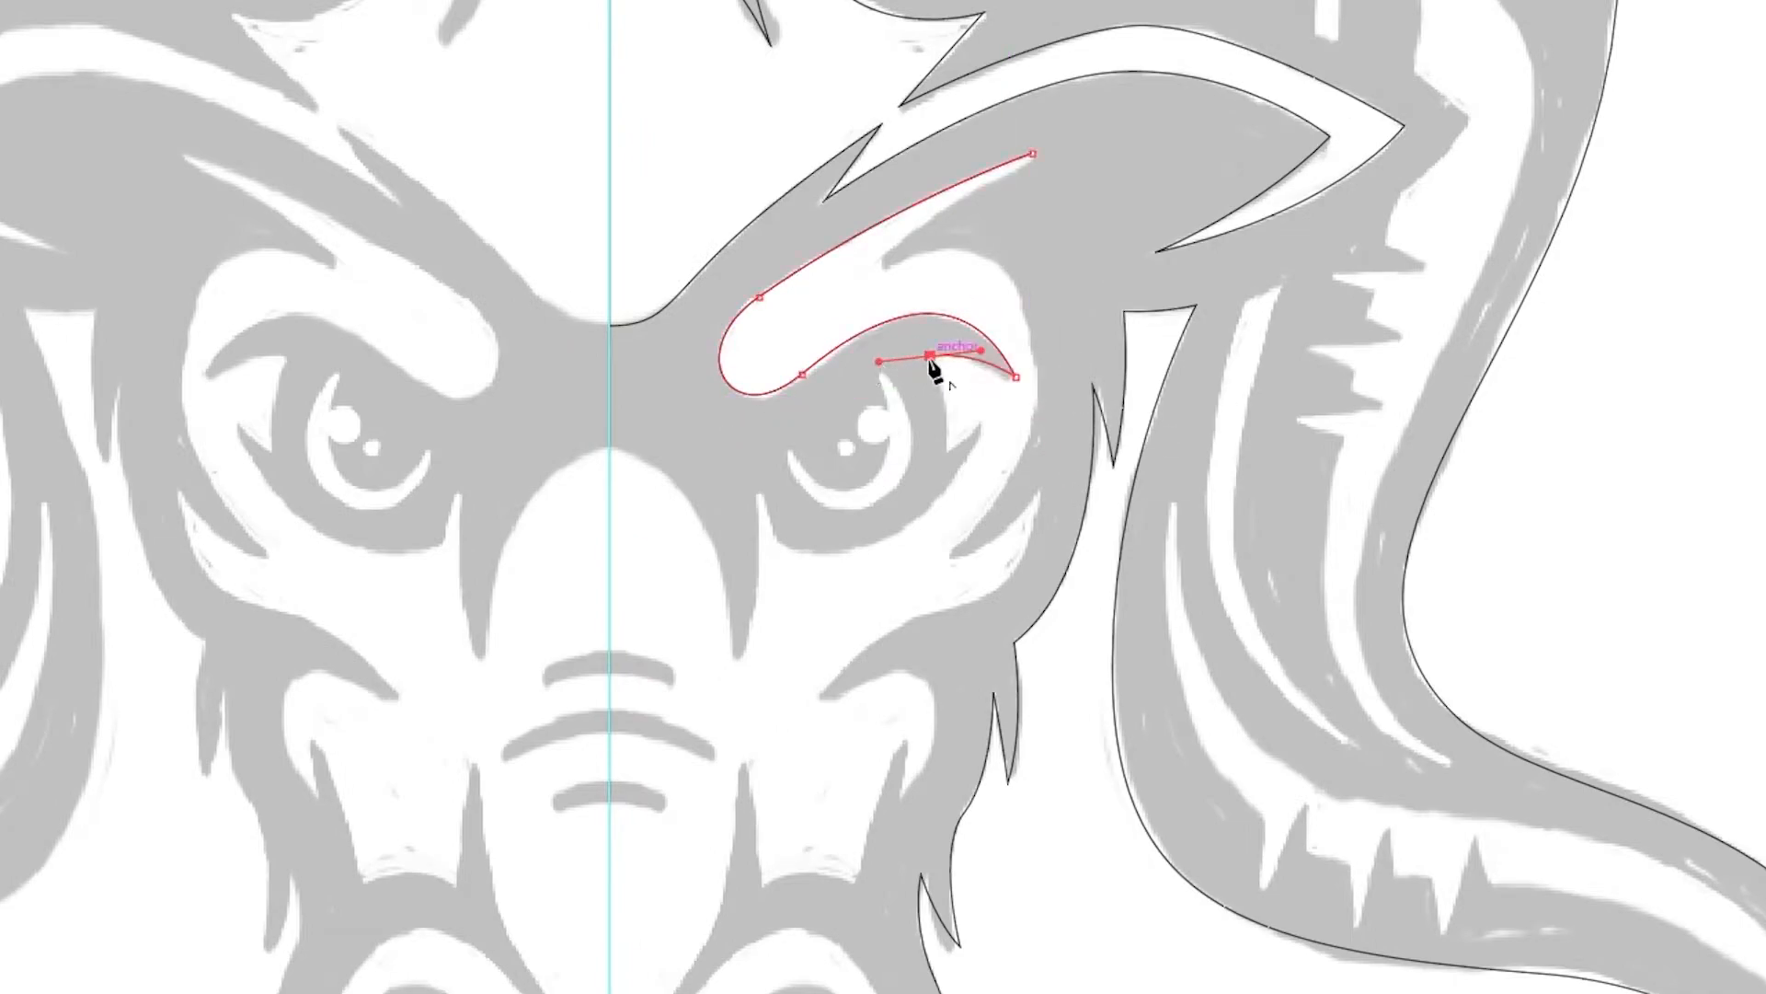
Continue the face path around the right eye's outer corner and lower edge, and along the nose bridge to the centre guide.
left_click_drag(942, 479, 941, 488)
left_click(945, 444)
left_click_drag(778, 545, 615, 510)
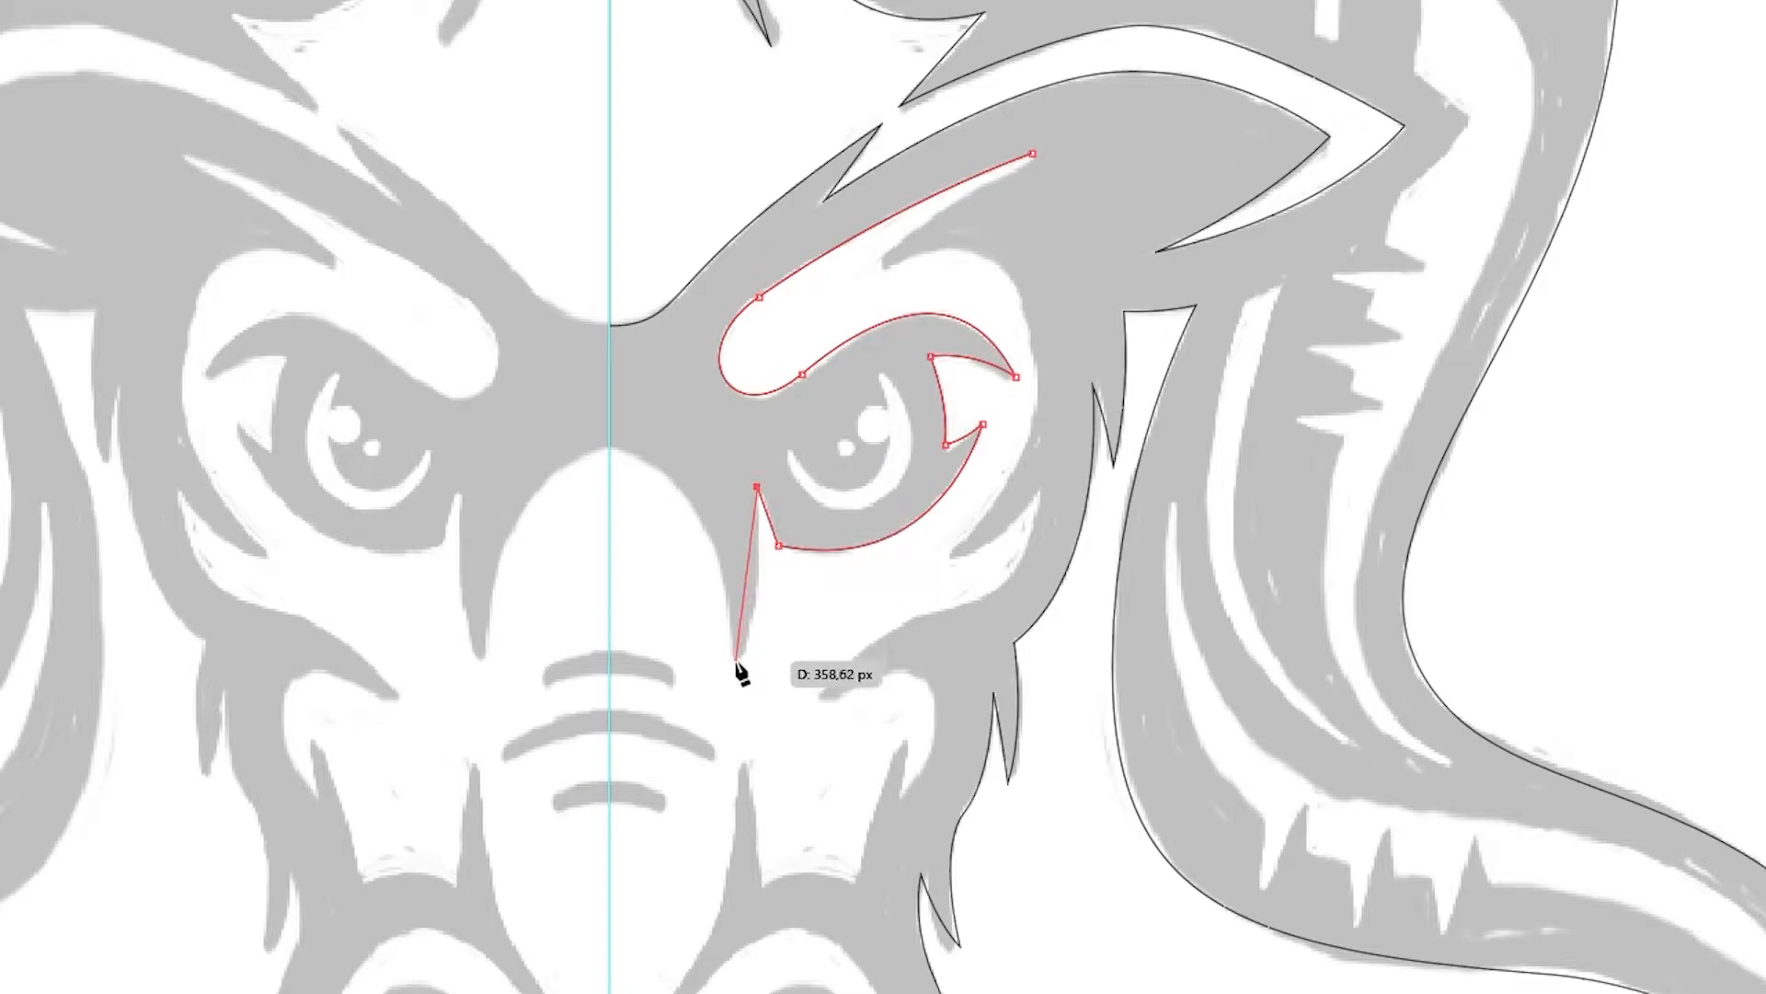
left_click_drag(736, 660, 672, 463)
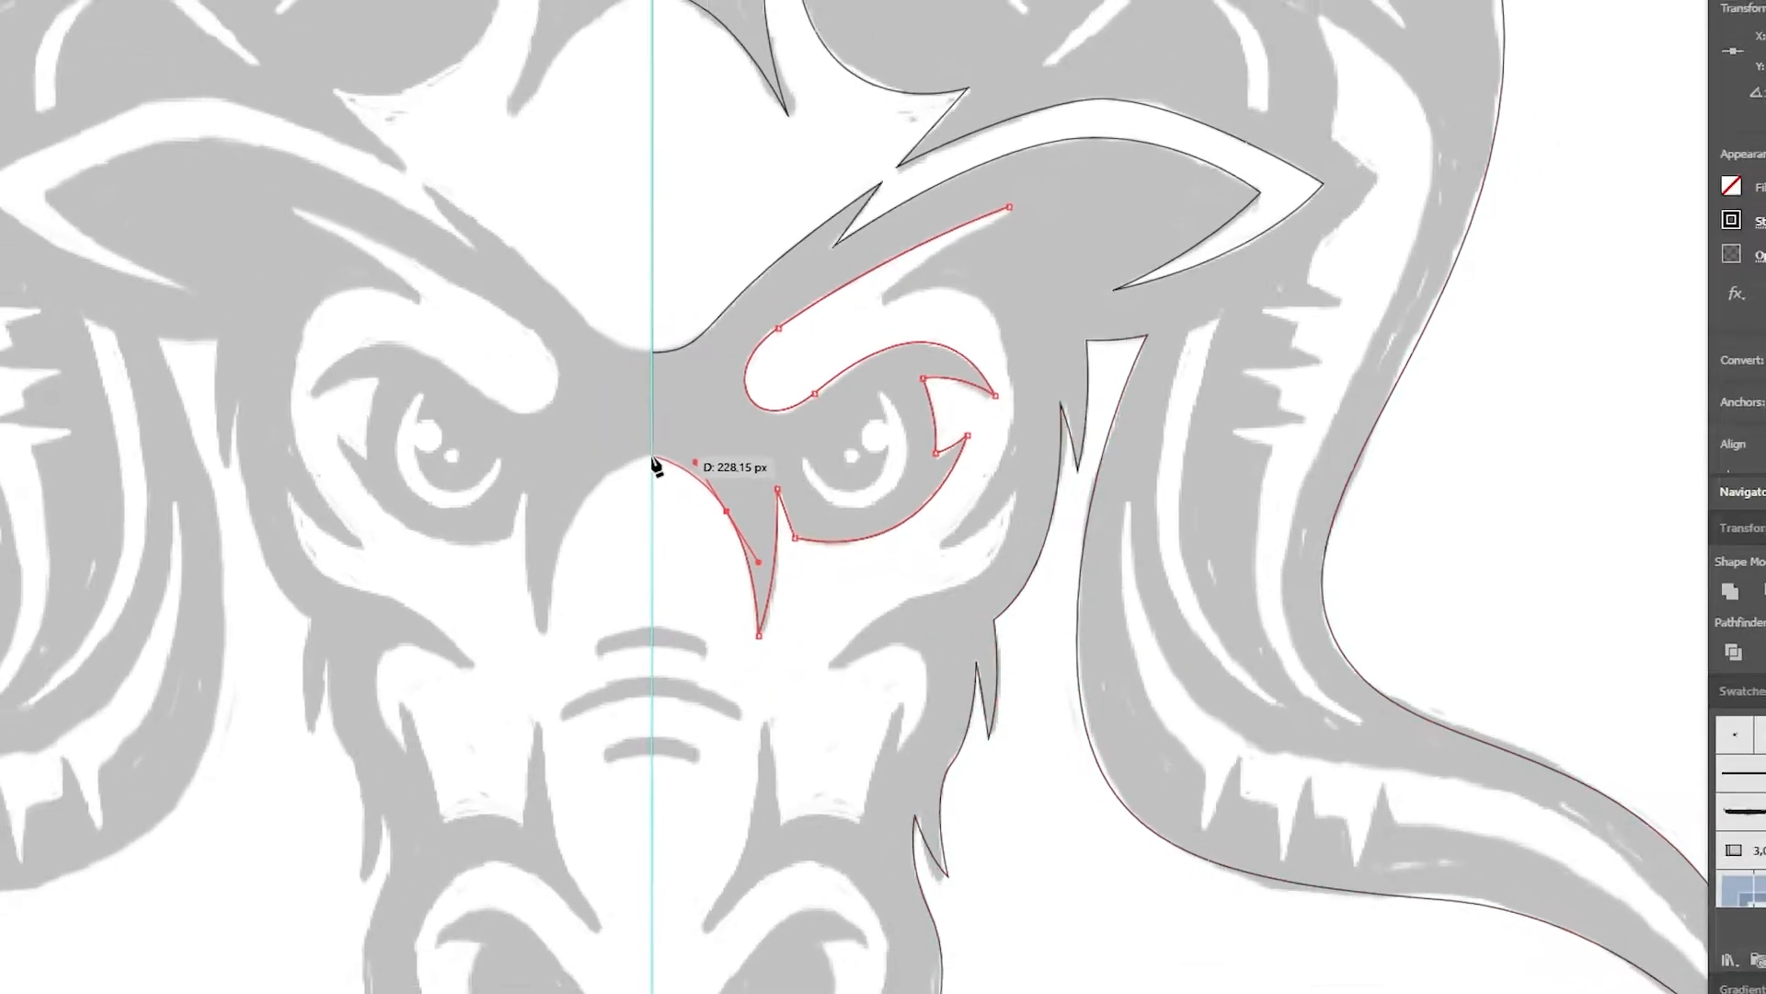
left_click(609, 448)
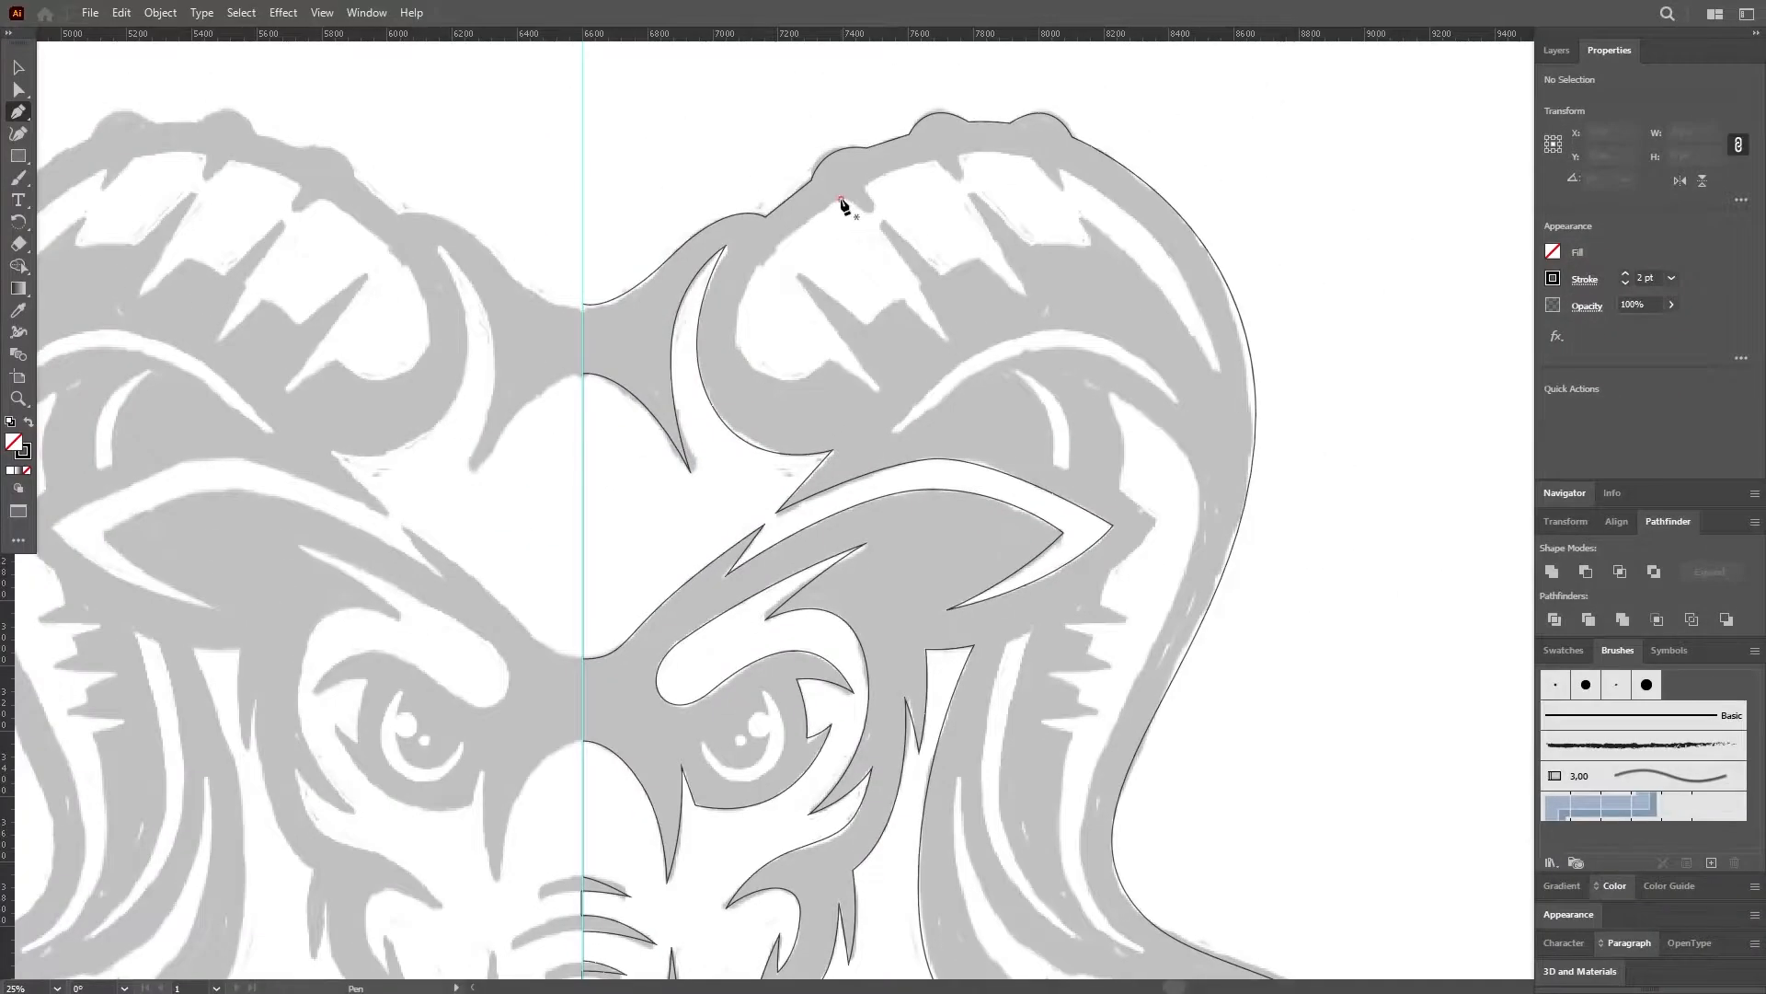
Start tracing the right horn's white highlight from its upper edge around the rounded inner end.
left_click(840, 199)
scroll(907, 203, "up", 1)
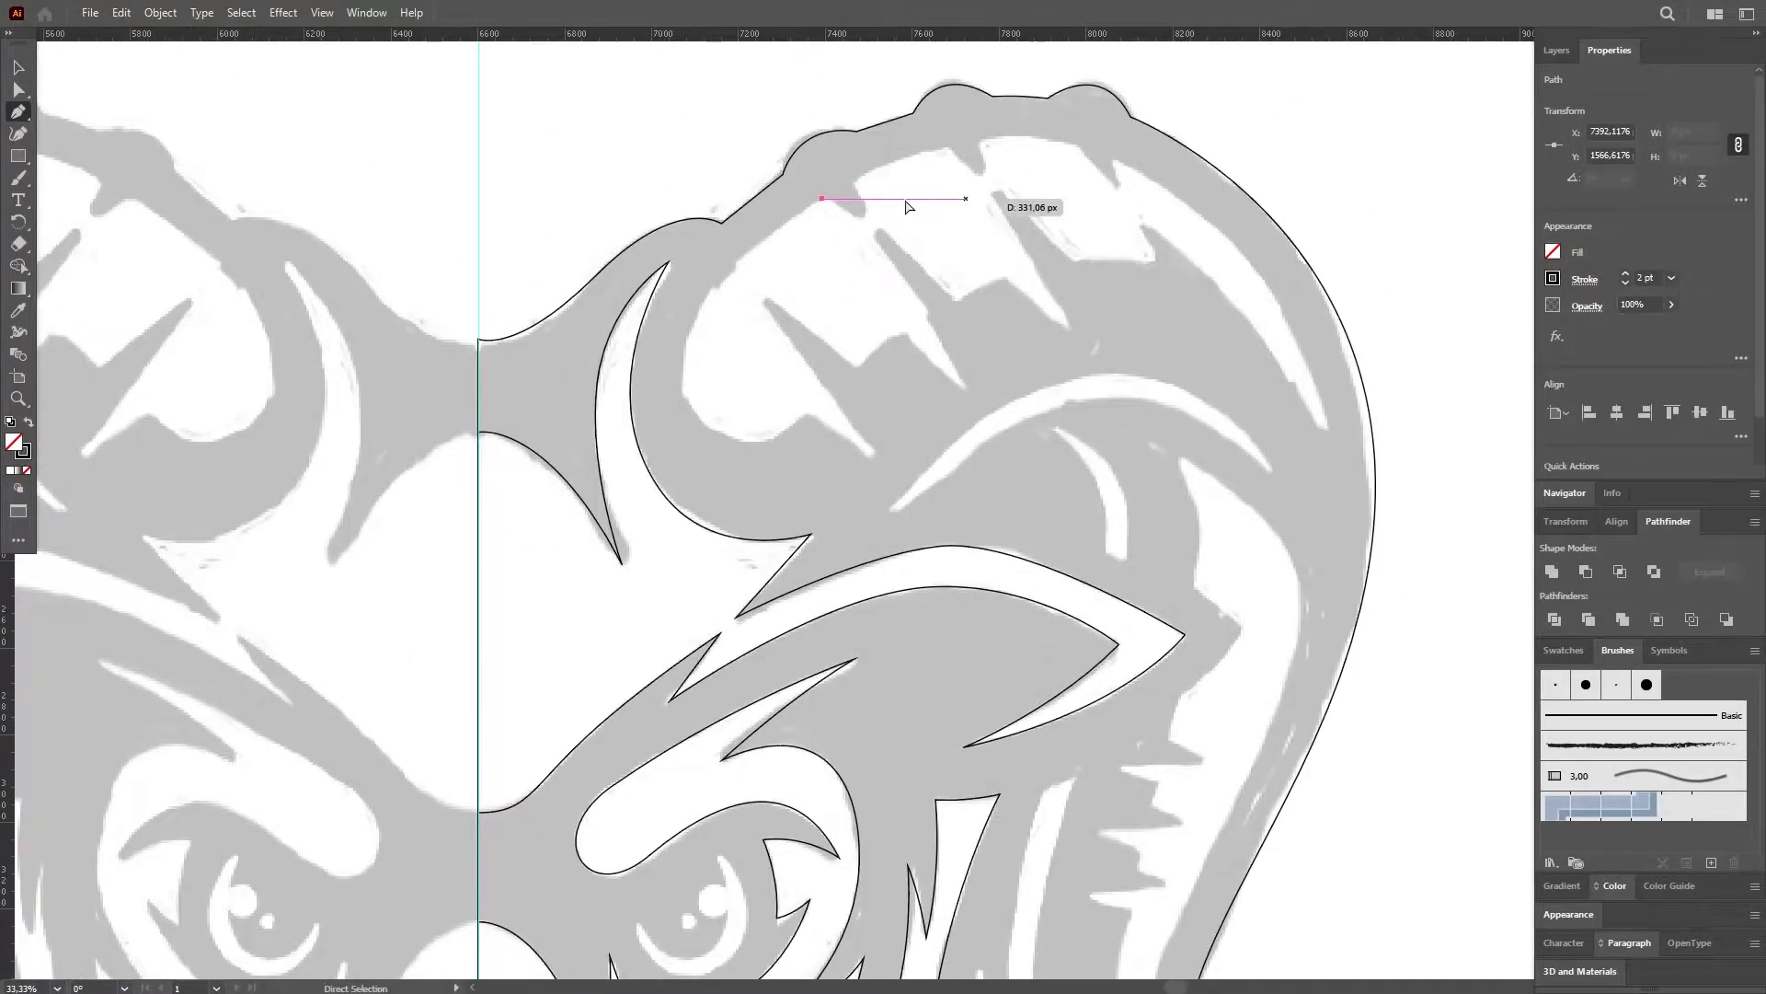
left_click_drag(926, 205, 800, 246)
scroll(799, 246, "up", 1)
left_click_drag(445, 425, 394, 545)
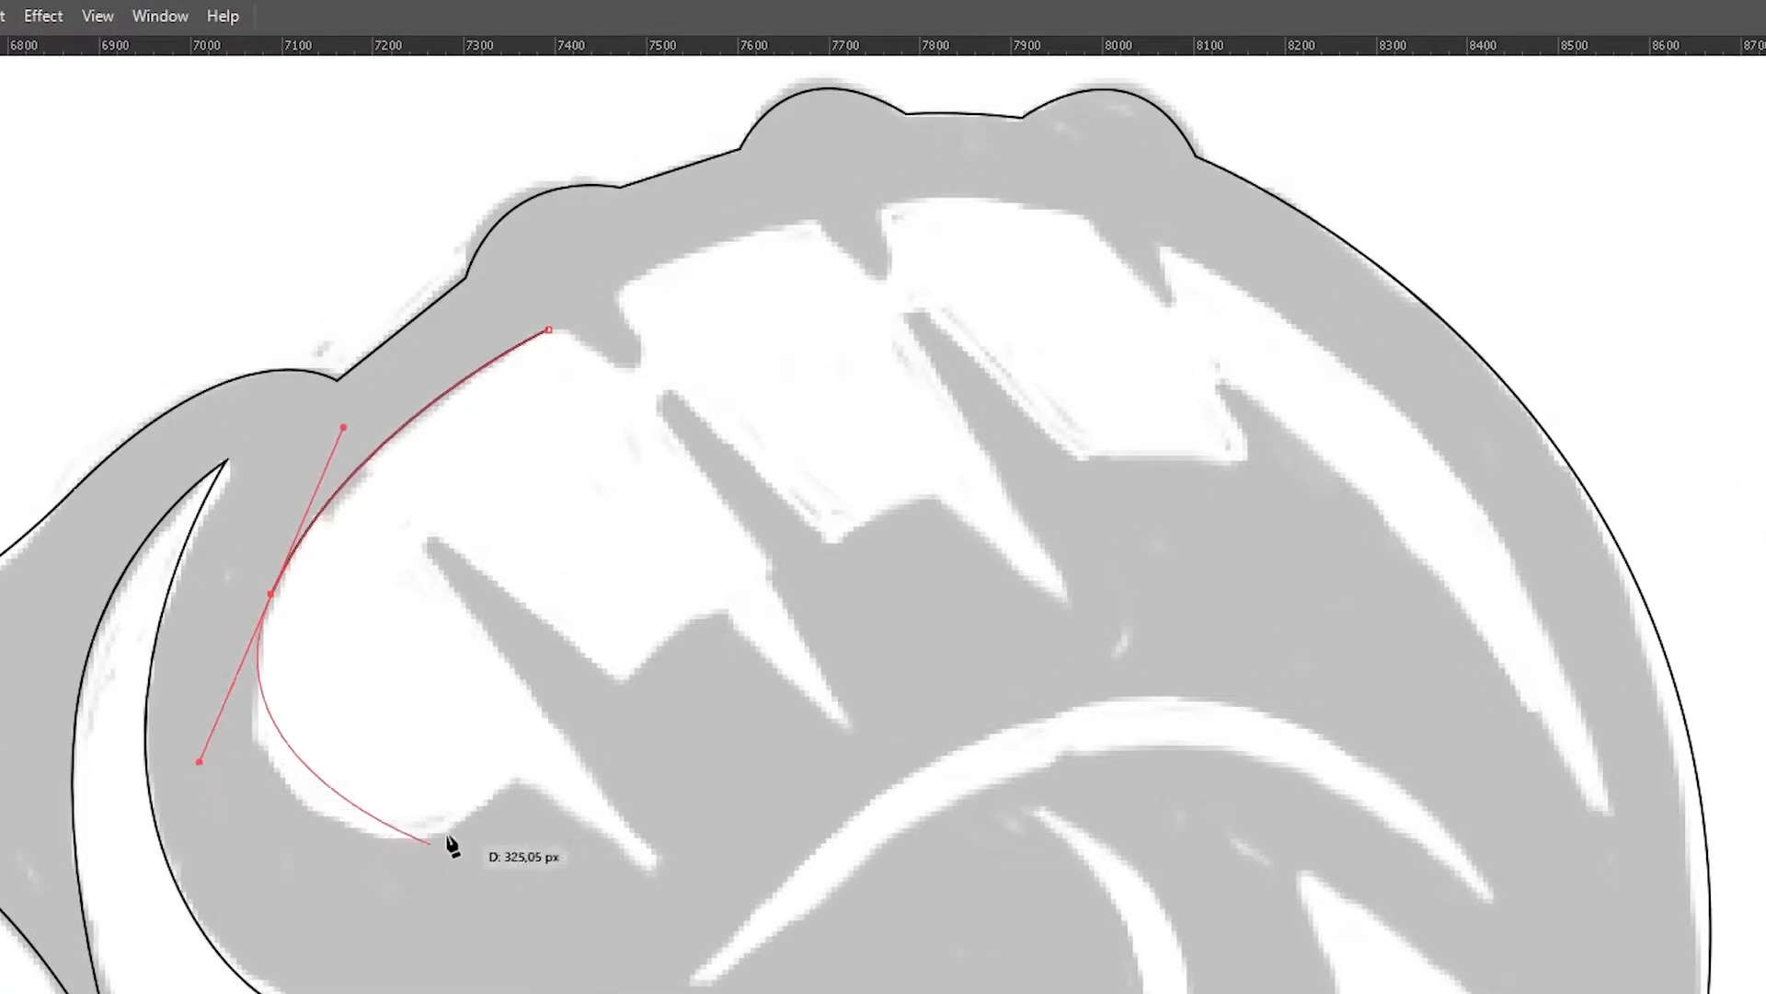
Trace the zigzag spikes along the lower edge of the right horn's white highlight with corner points.
left_click_drag(511, 788, 658, 690)
left_click(511, 788)
left_click(655, 869)
left_click(424, 537)
left_click(618, 681)
left_click(711, 600)
left_click(858, 741)
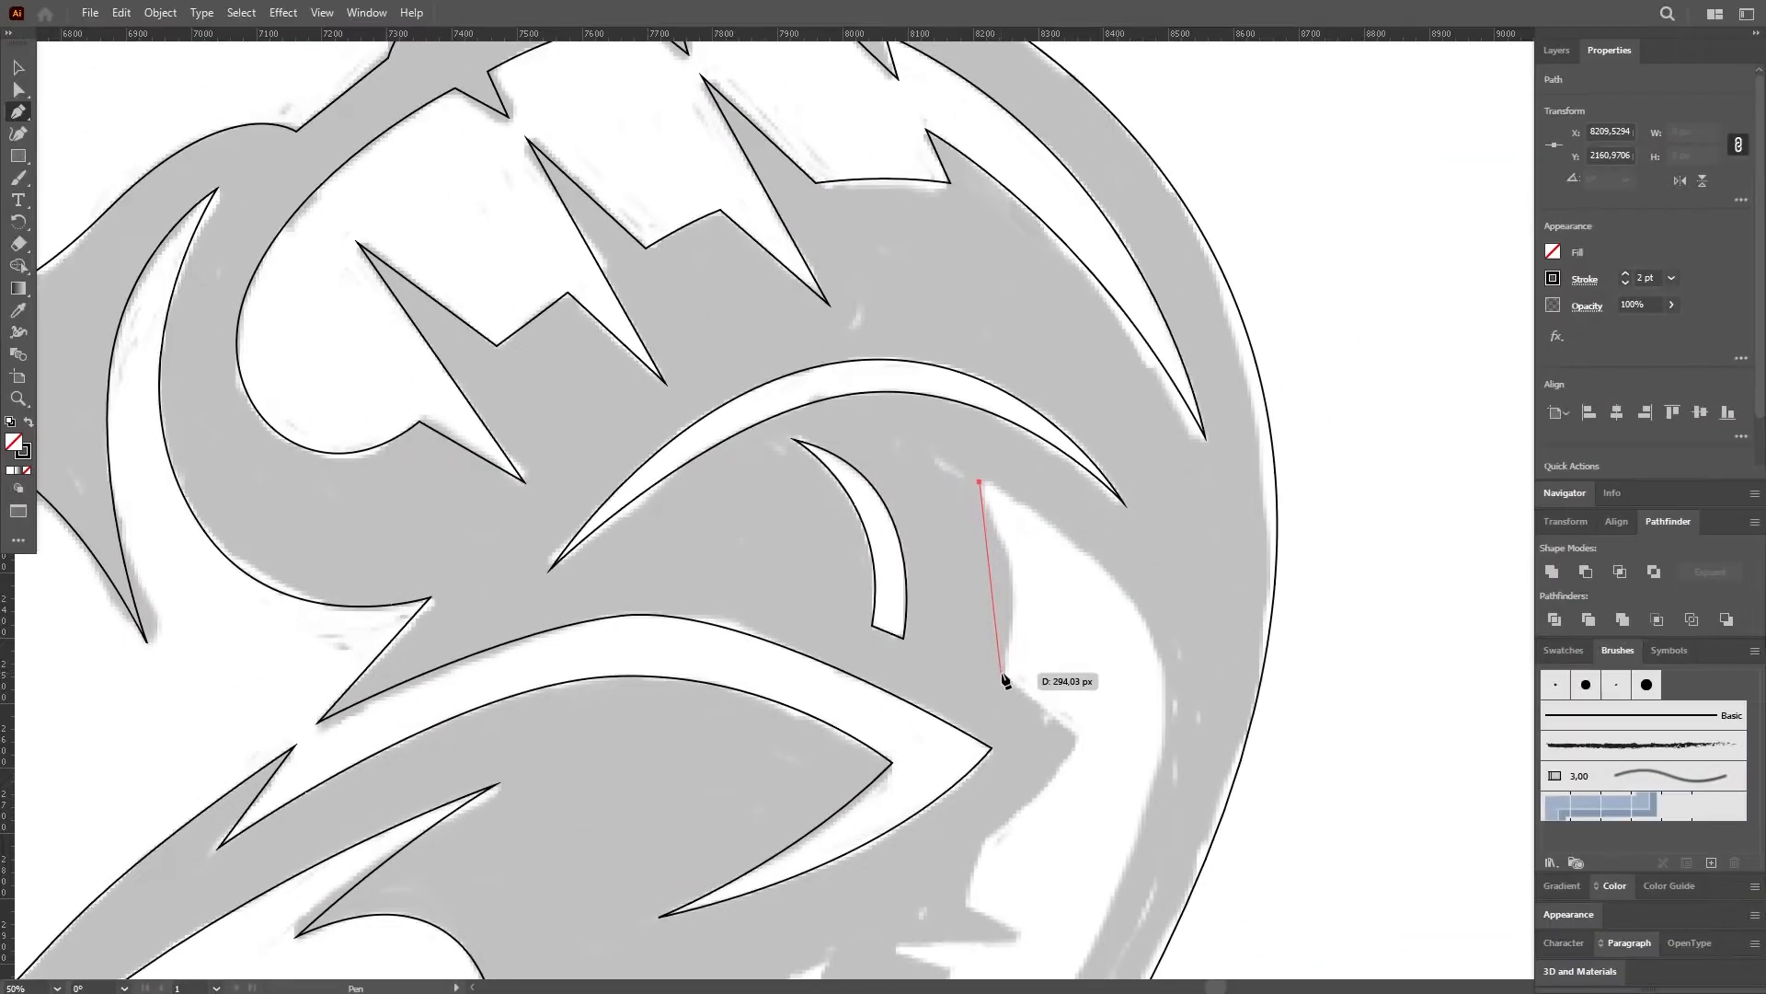
Trace the inner edge of the white highlight on the right horn's outer side, adjusting its corner to the sketch.
left_click_drag(1003, 671, 966, 788)
left_click(1003, 671)
left_click(1086, 738)
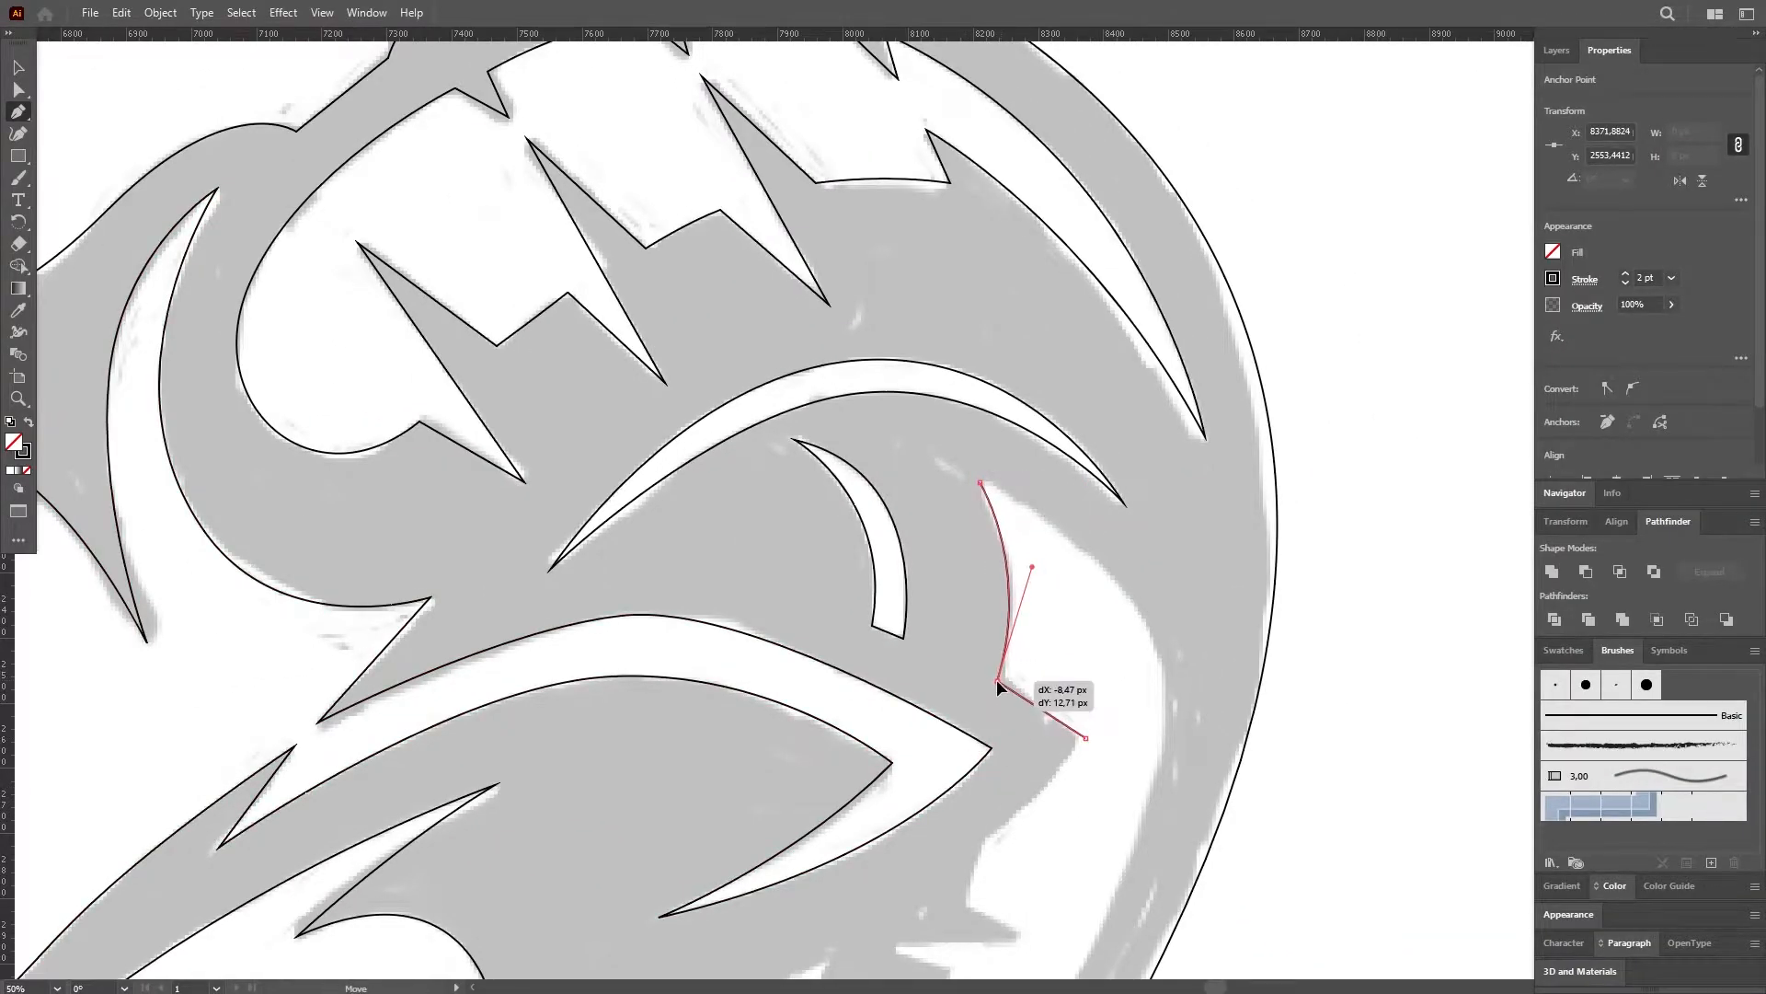
scroll(1012, 709, "down", 3)
left_click_drag(981, 684, 925, 716)
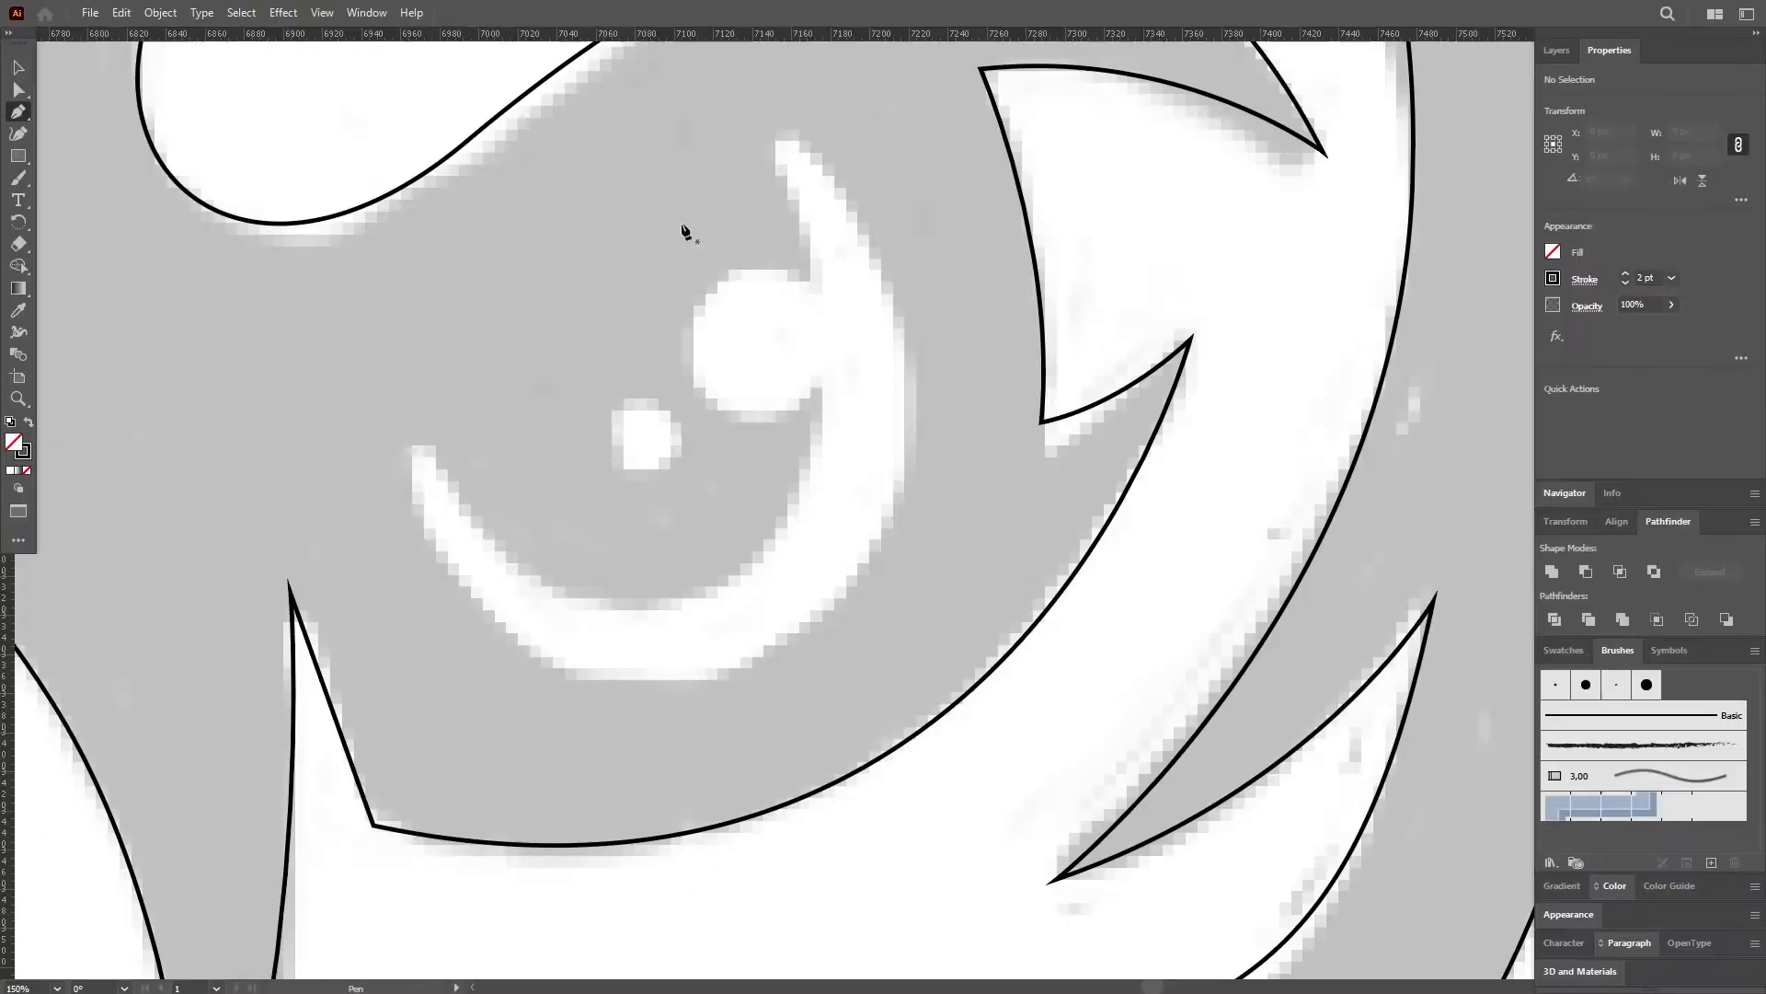
Trace the inner edge of the right eye's crescent highlight, including its round bulge and upper tip.
left_click(473, 428)
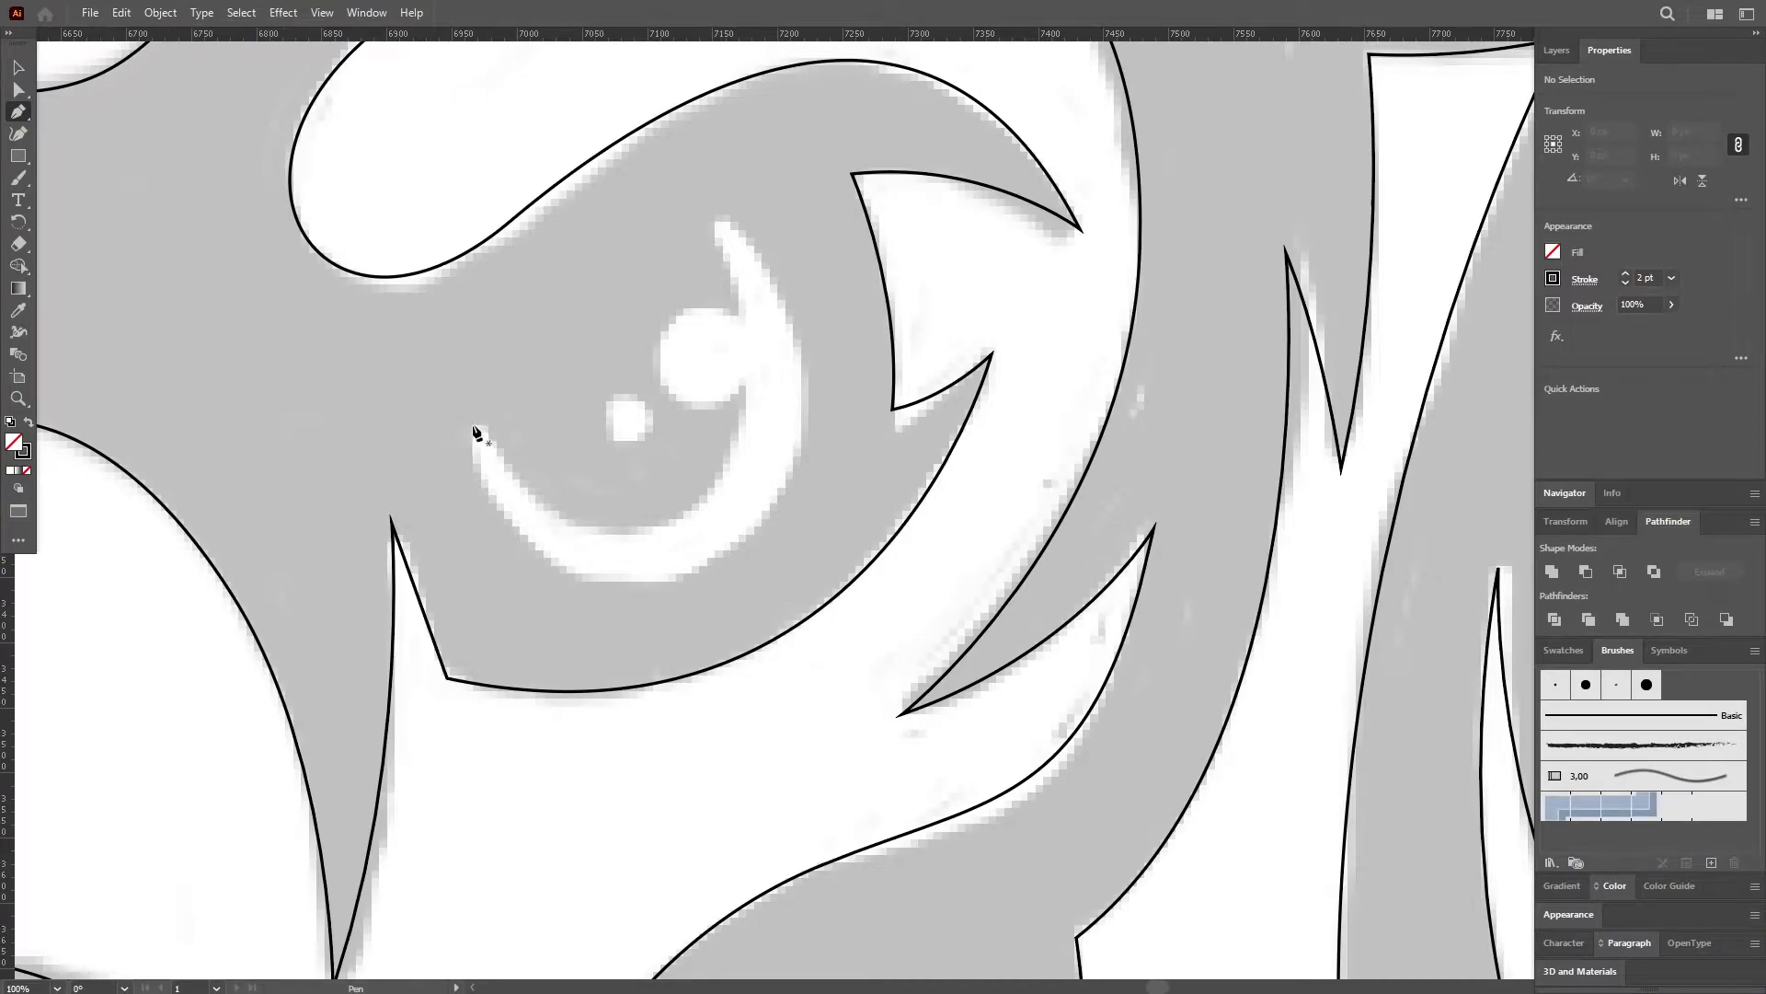
left_click_drag(651, 550, 763, 523)
left_click(767, 397)
left_click_drag(692, 410, 654, 385)
left_click_drag(713, 315, 754, 313)
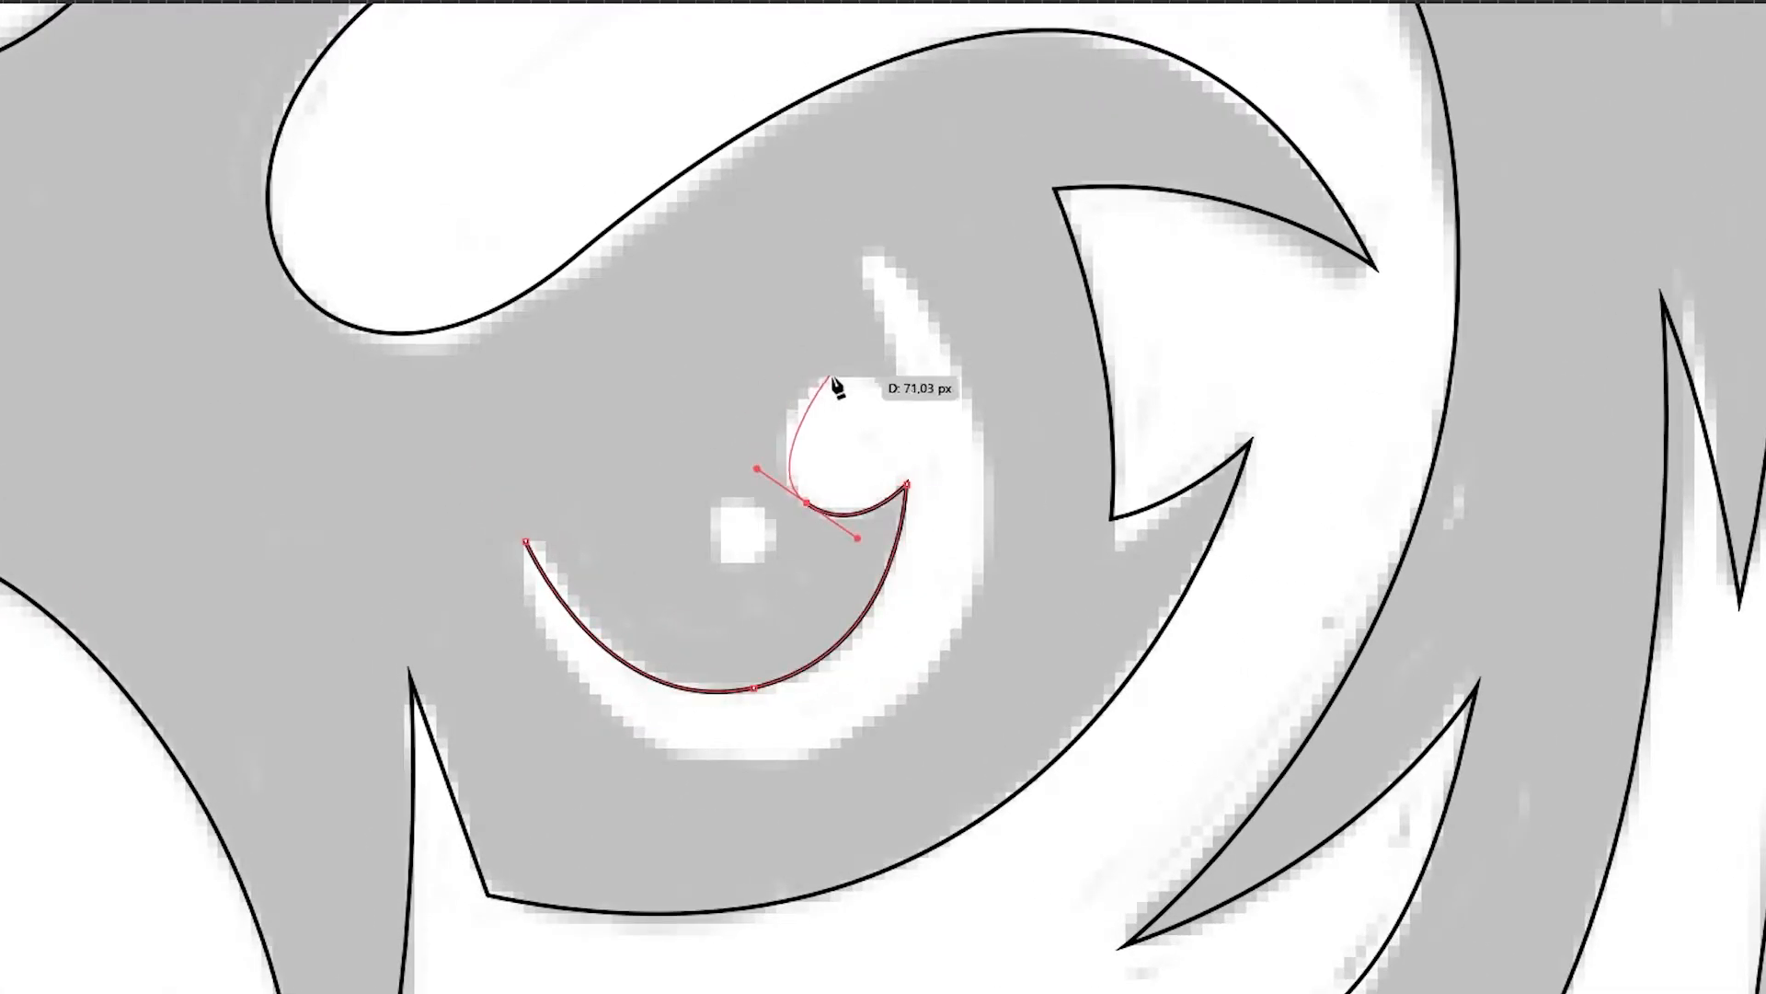
left_click(902, 394)
left_click(869, 249)
Close the eye's crescent highlight along its outer edge and refine the curve by adjusting its anchor point and handles.
left_click_drag(994, 573, 952, 801)
left_click_drag(524, 540, 432, 210)
key("a")
left_click_drag(993, 573, 979, 568)
left_click_drag(617, 872, 584, 845)
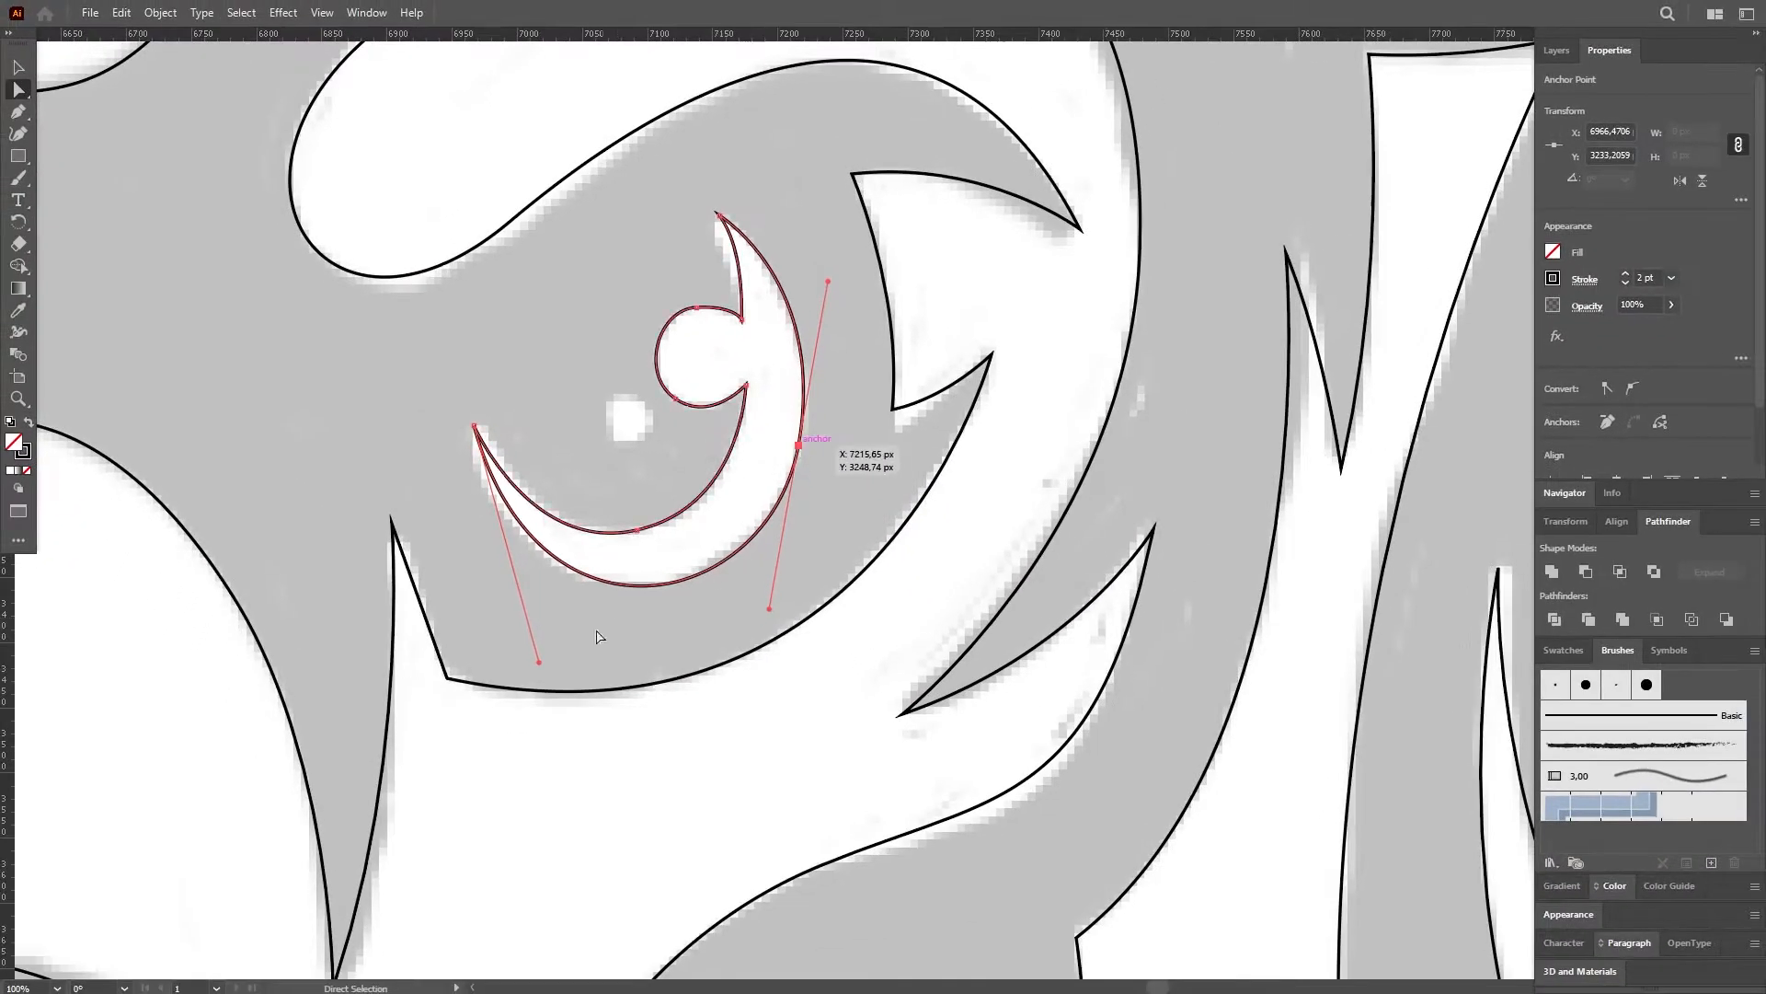
Draw a small circle with the Ellipse tool over the dot highlight in the right eye's pupil.
left_click(568, 405)
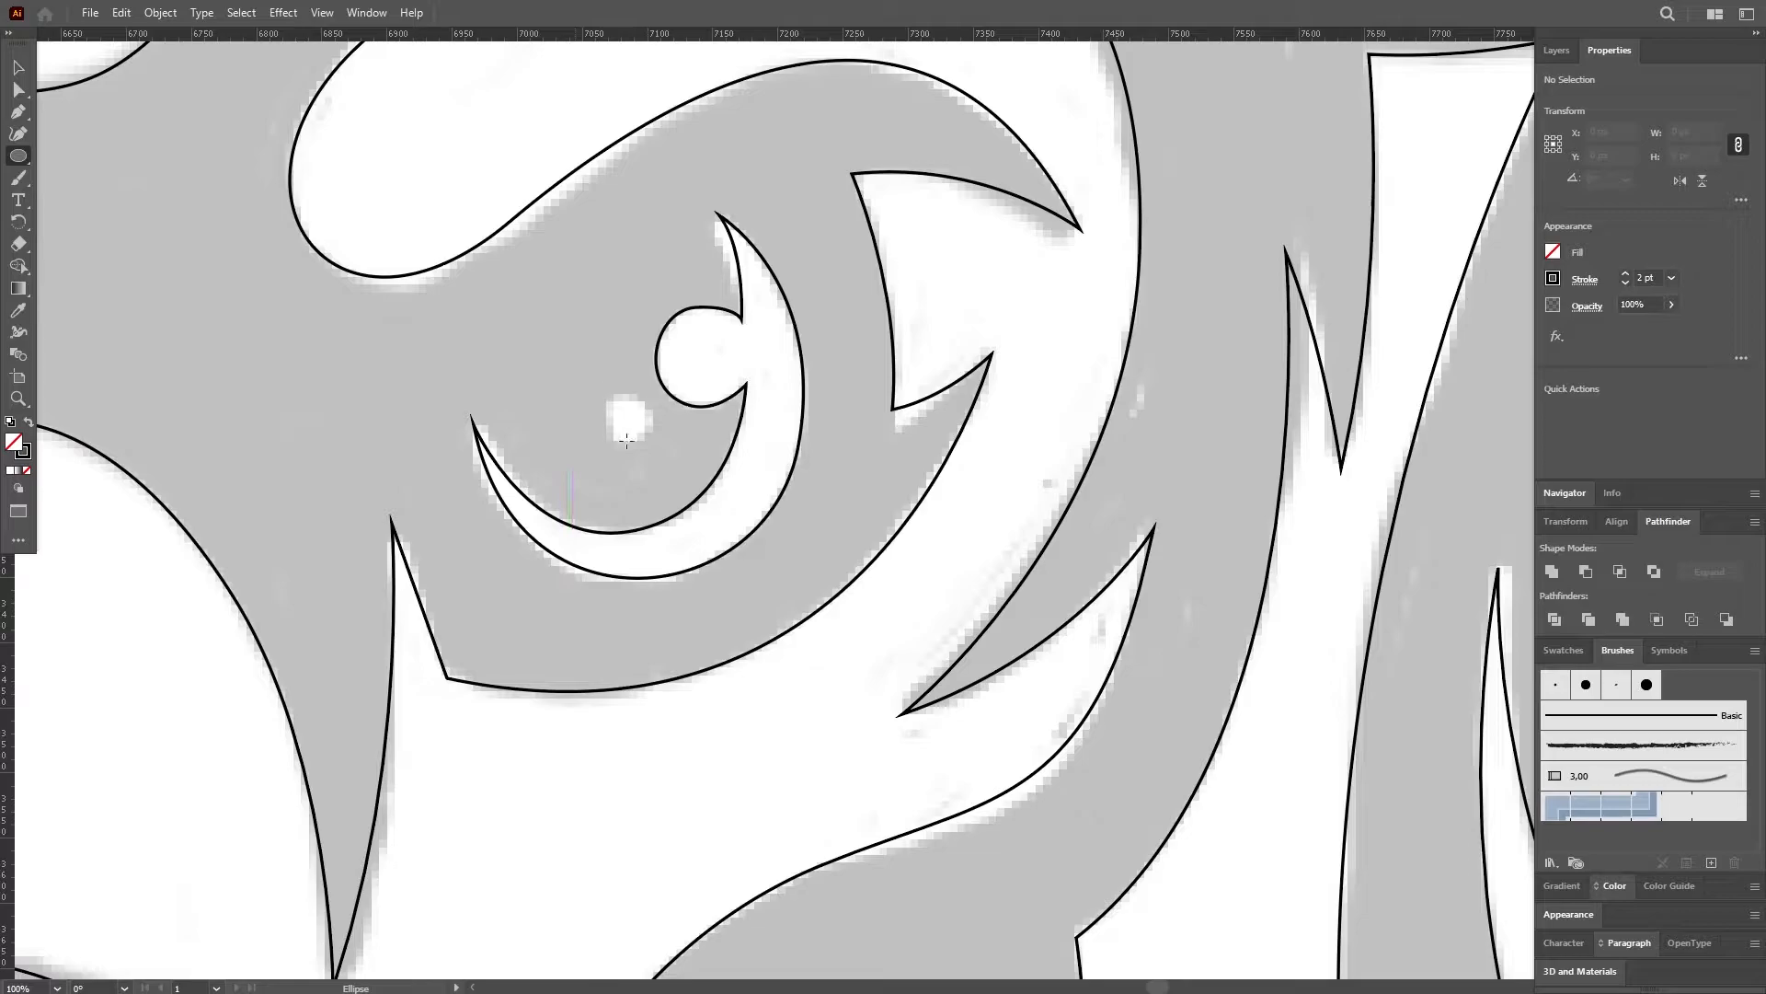
left_click_drag(635, 448, 635, 448)
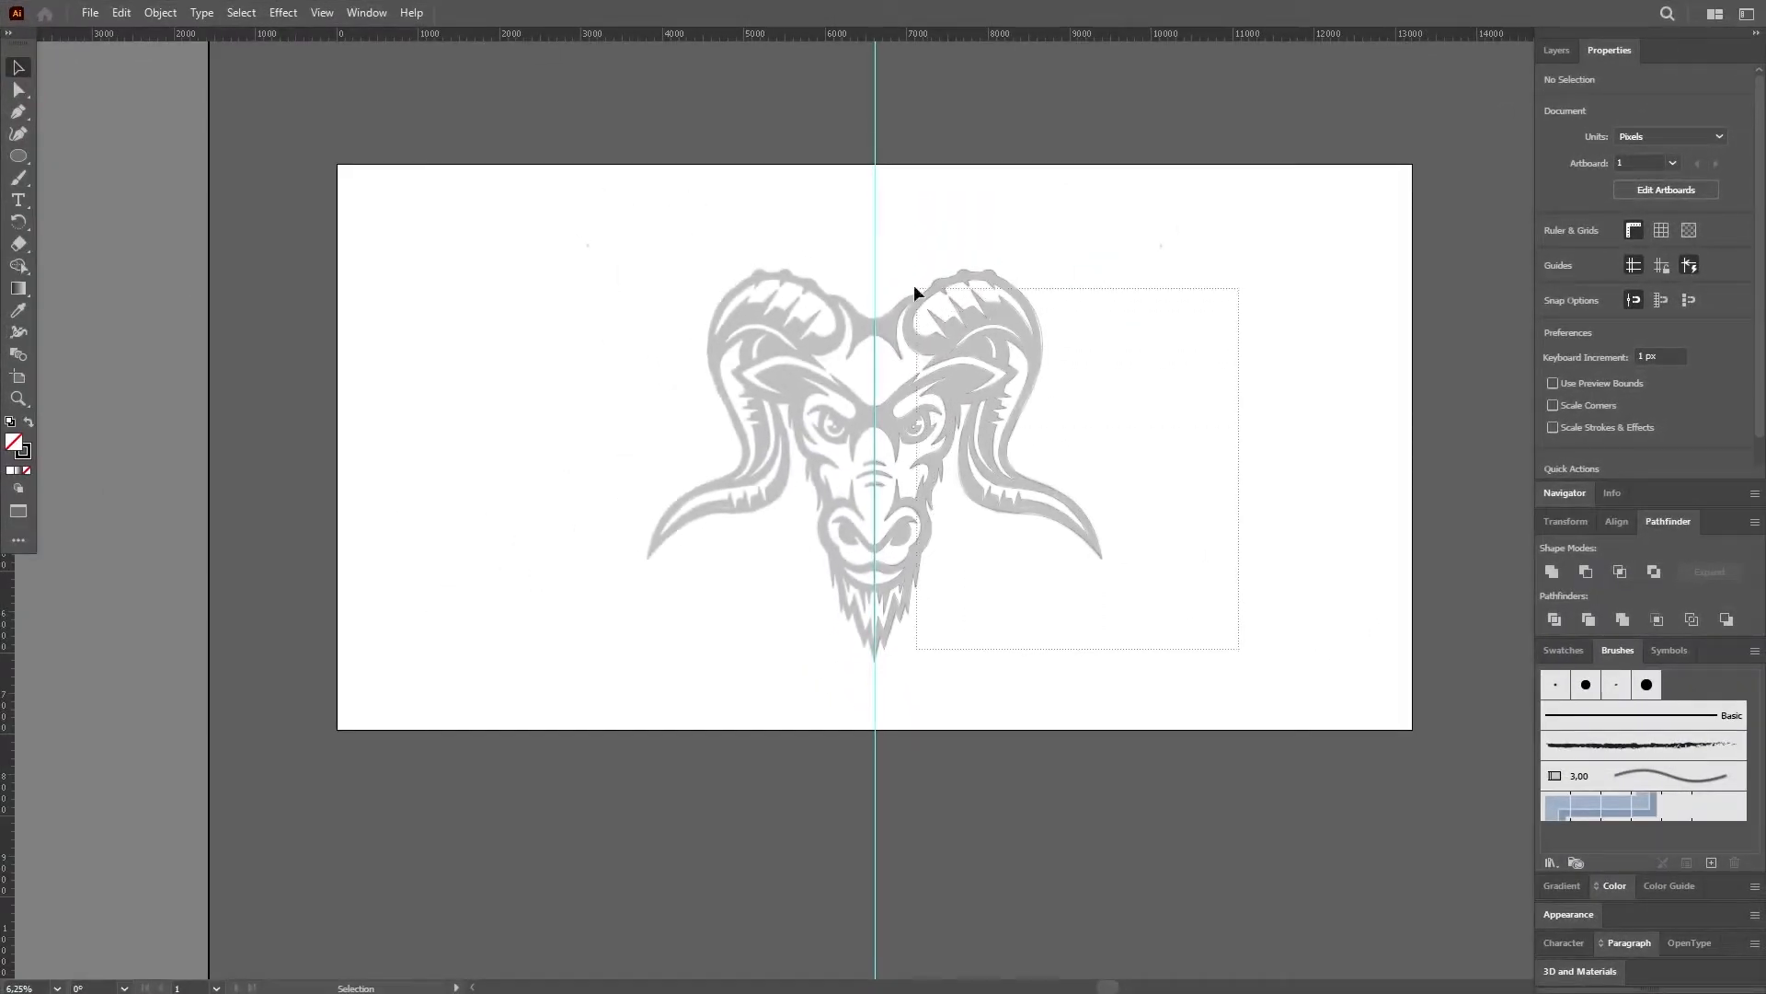
Move the traced half of the goat head clear of the sketch and swap its stroke for a black fill.
left_click(925, 311)
left_click_drag(915, 299, 1226, 296)
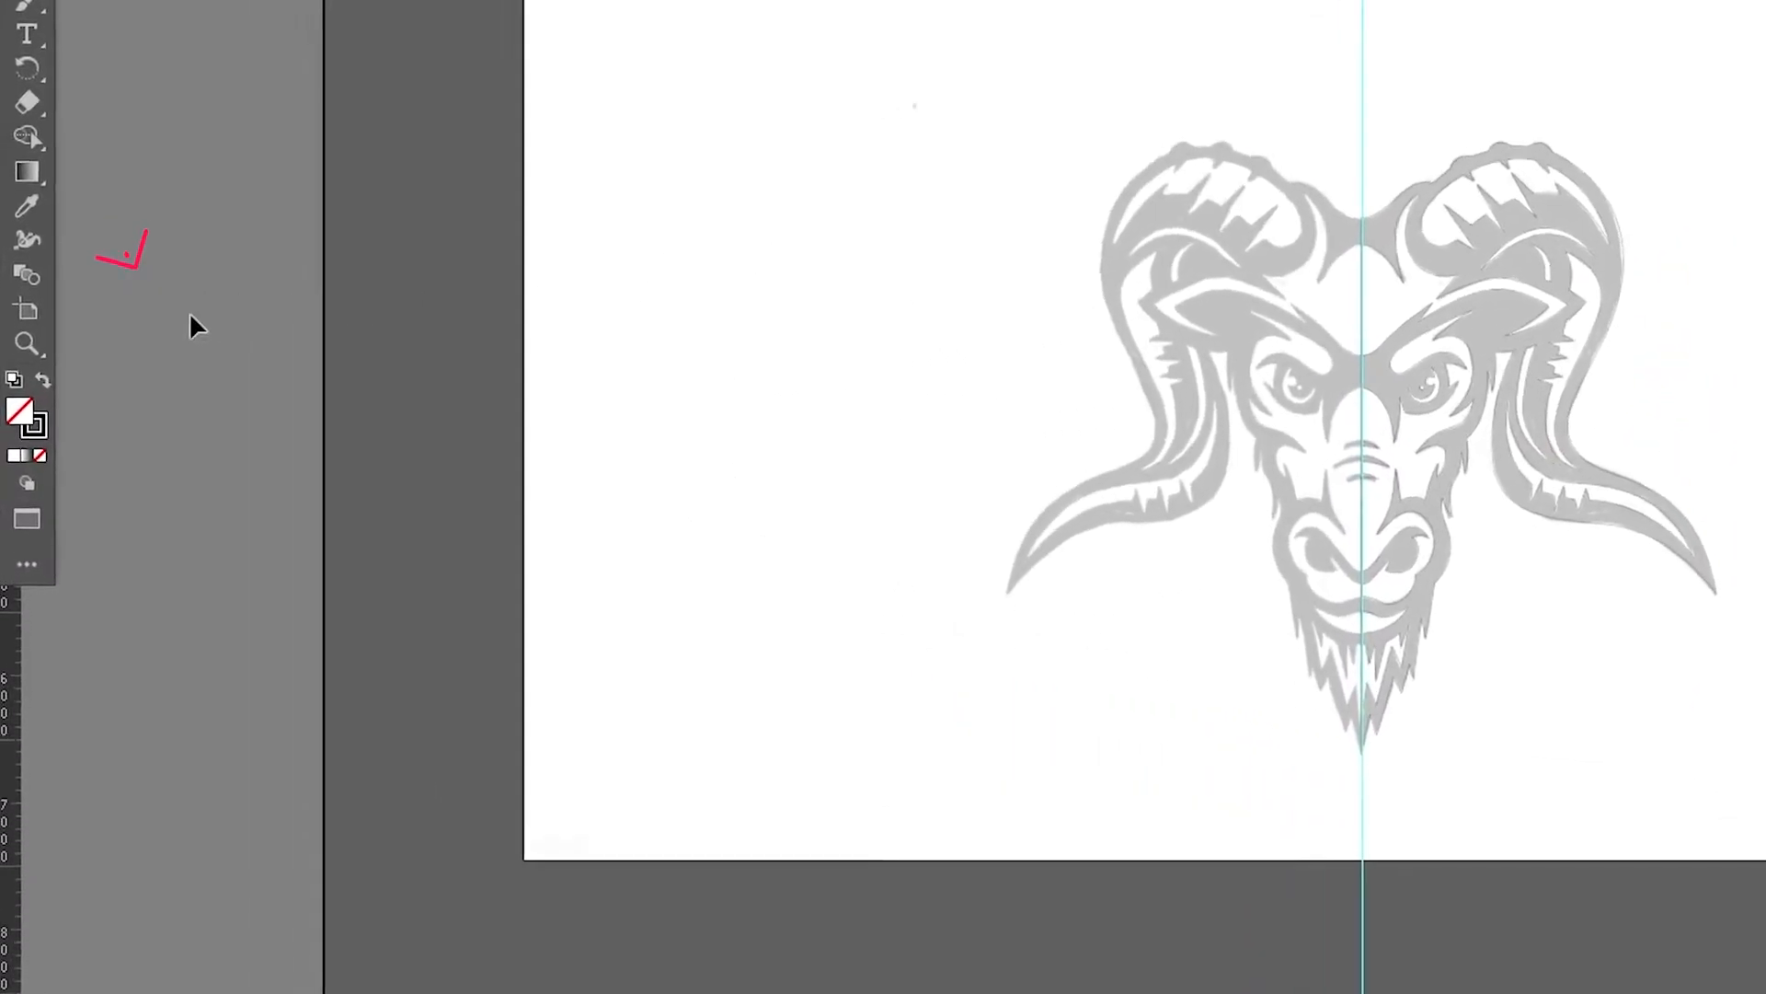
left_click(44, 382)
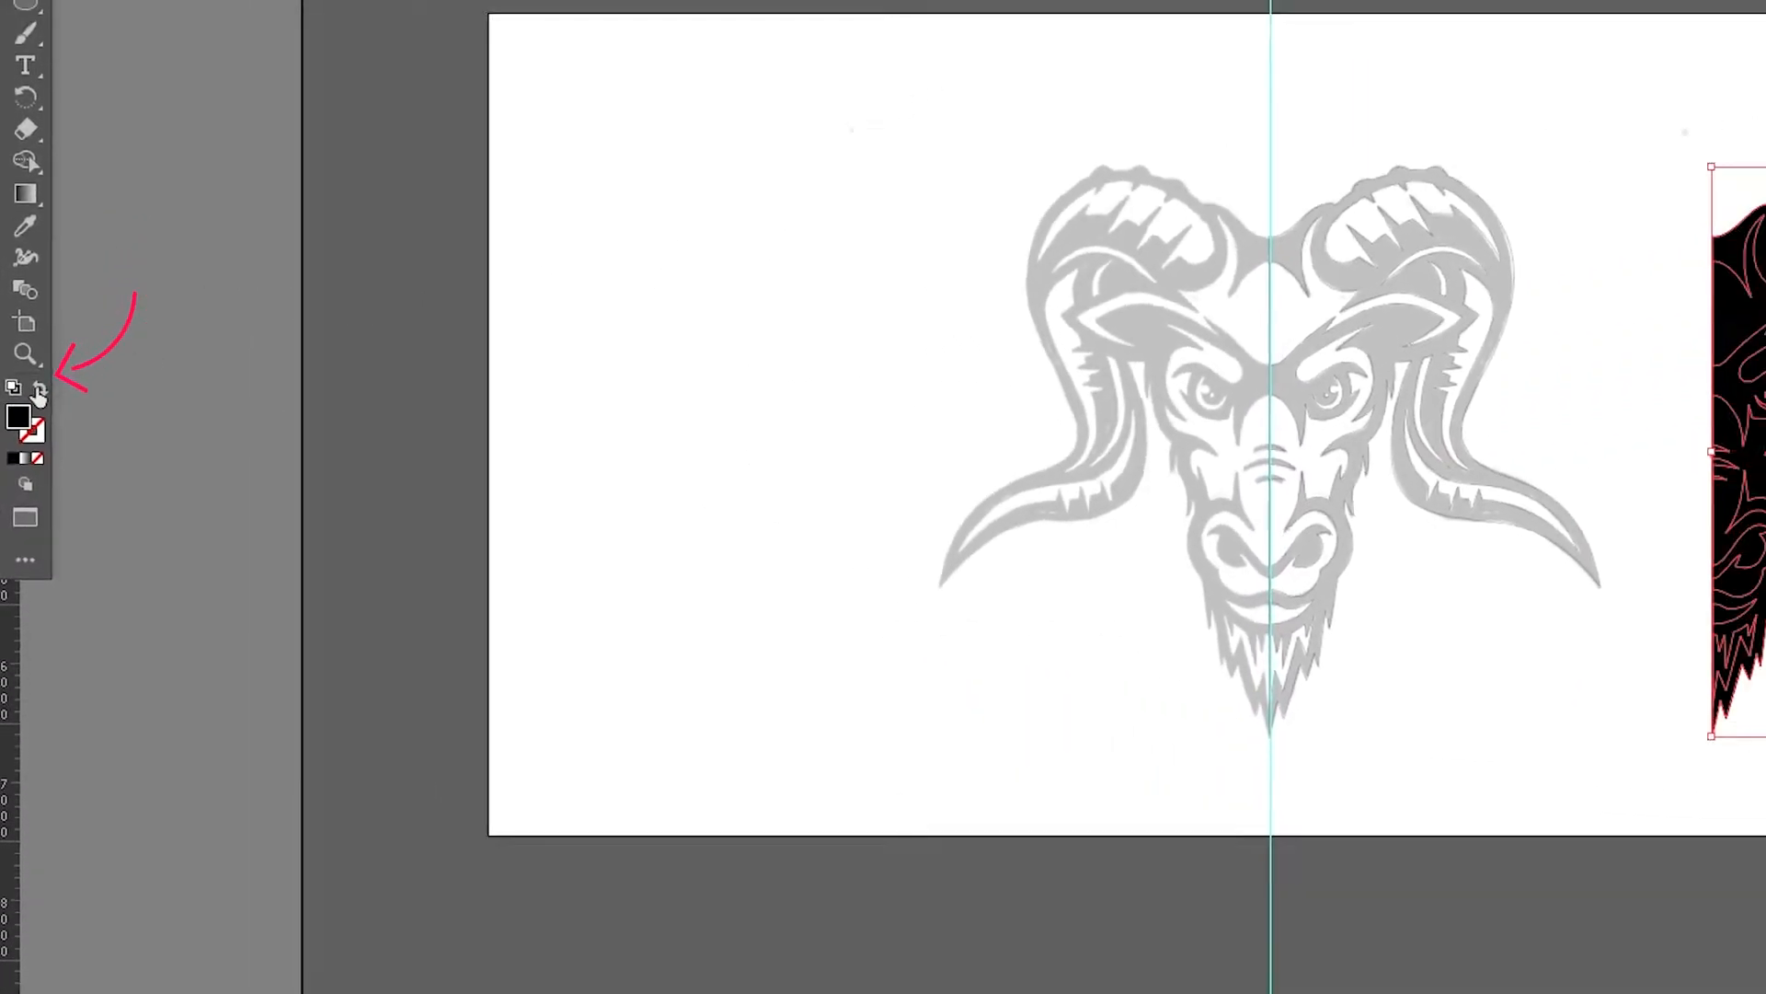
Cut the enclosed highlight areas out of the black horn and nostril with the Shape Builder tool.
scroll(1494, 427, "up", 2)
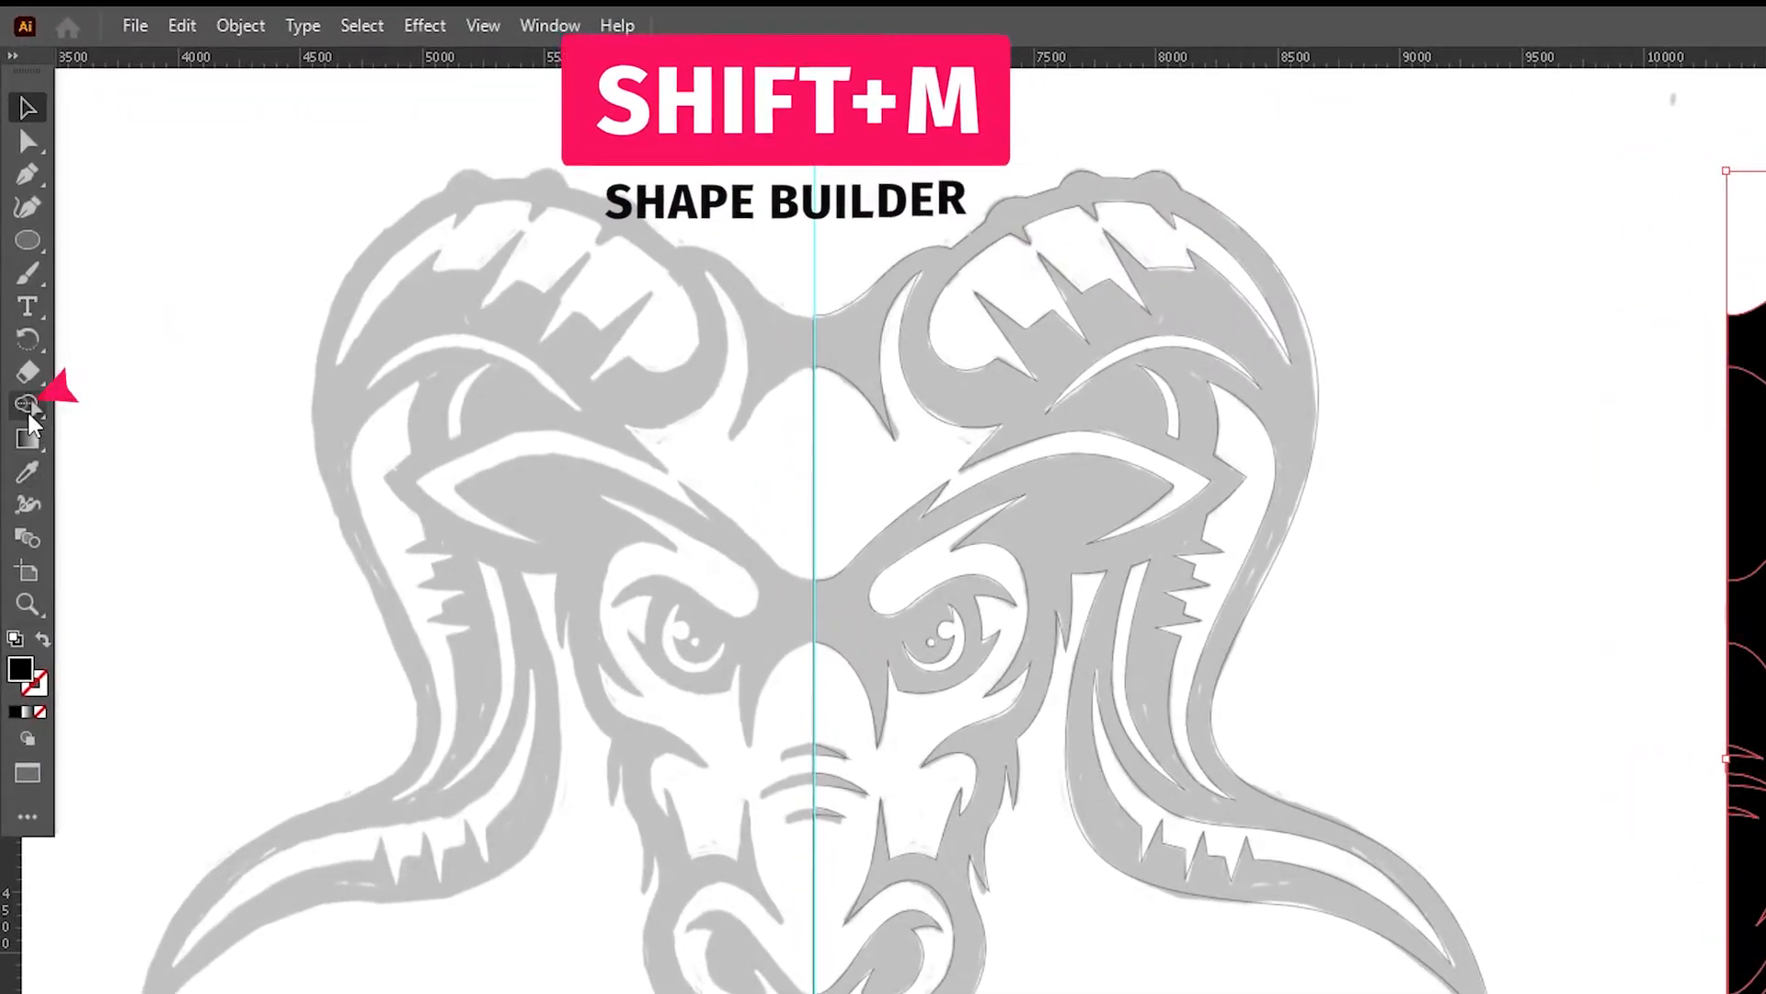
left_click(28, 409)
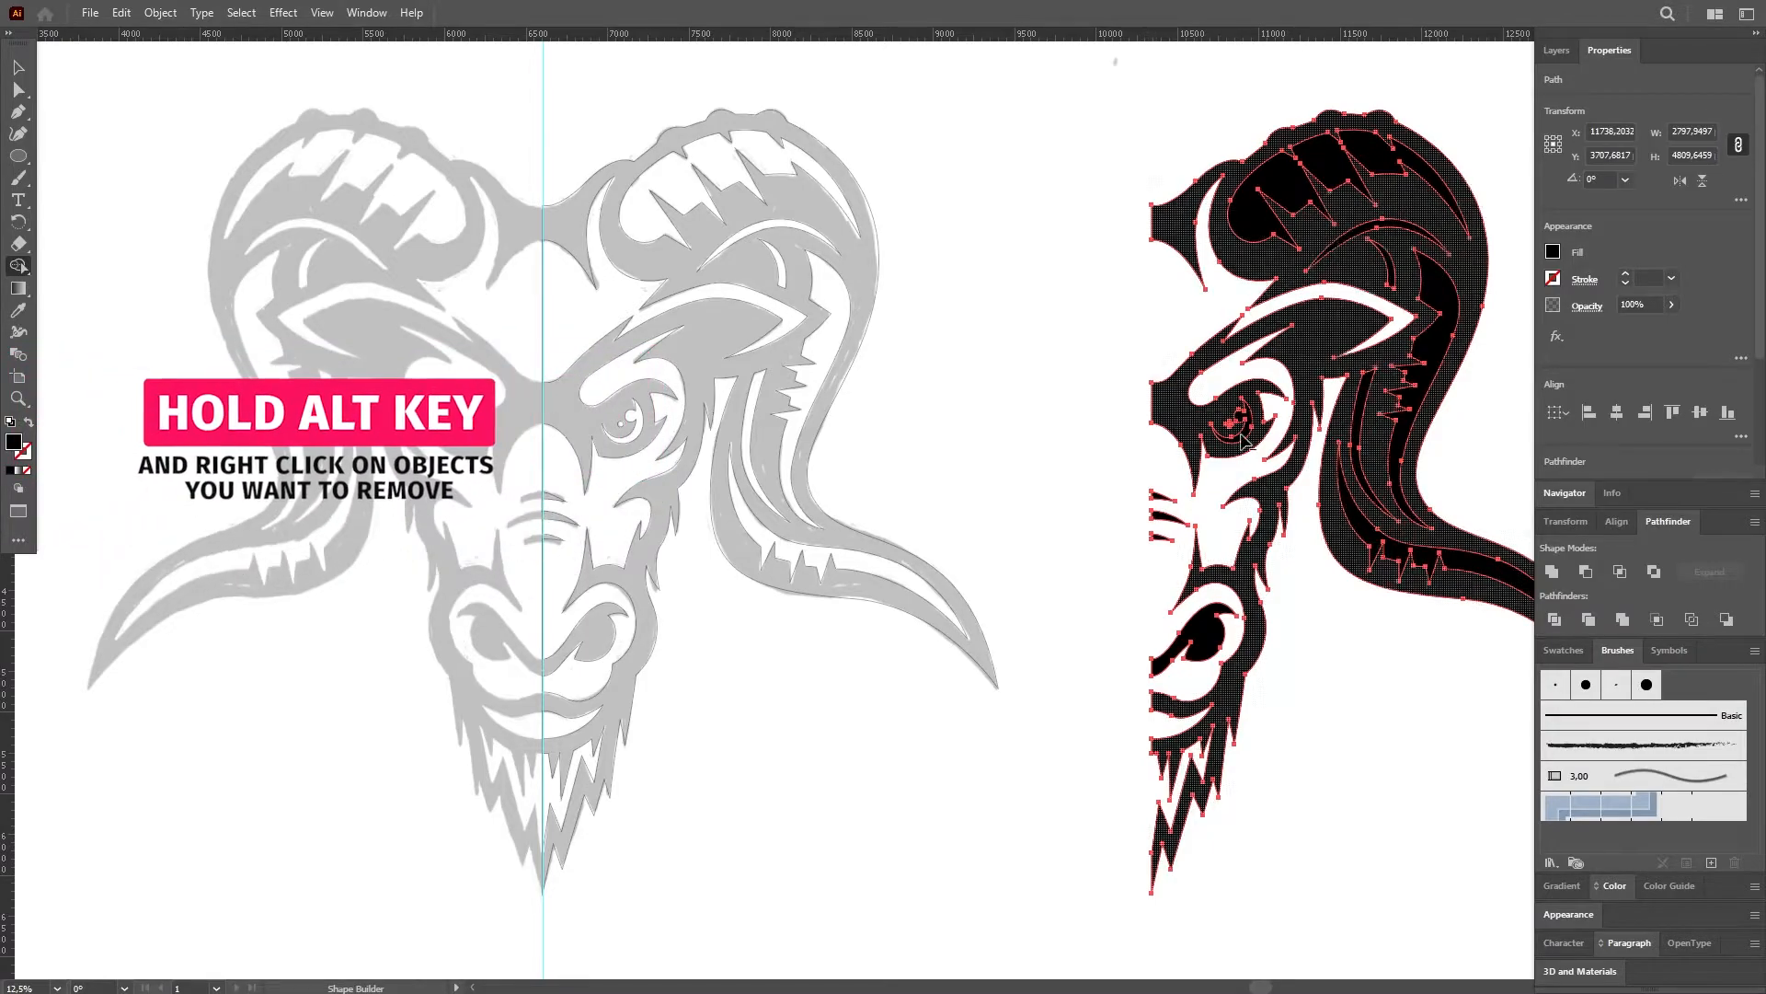
key("v")
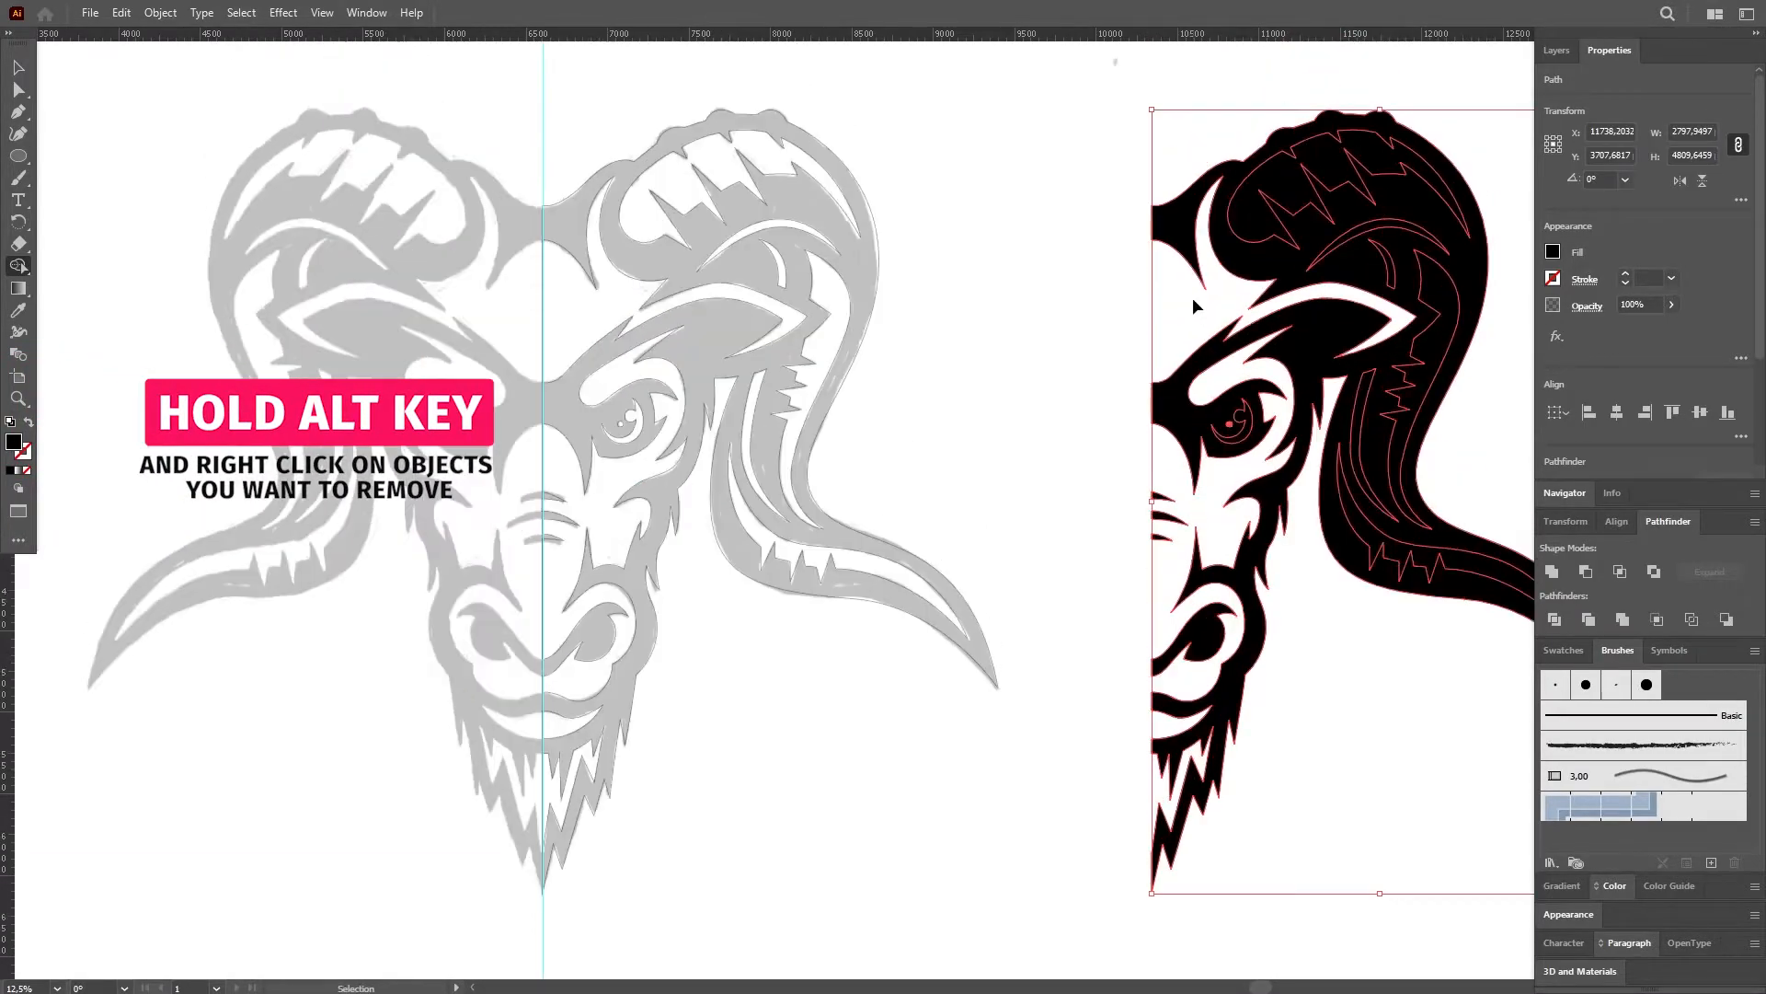
scroll(1196, 307, "right", 3)
scroll(1311, 184, "up", 2)
left_click(957, 141, "alt")
left_click(977, 262, "alt")
left_click(995, 349, "alt")
left_click(1089, 397, "alt")
left_click(927, 681, "alt")
left_click(948, 865, "alt")
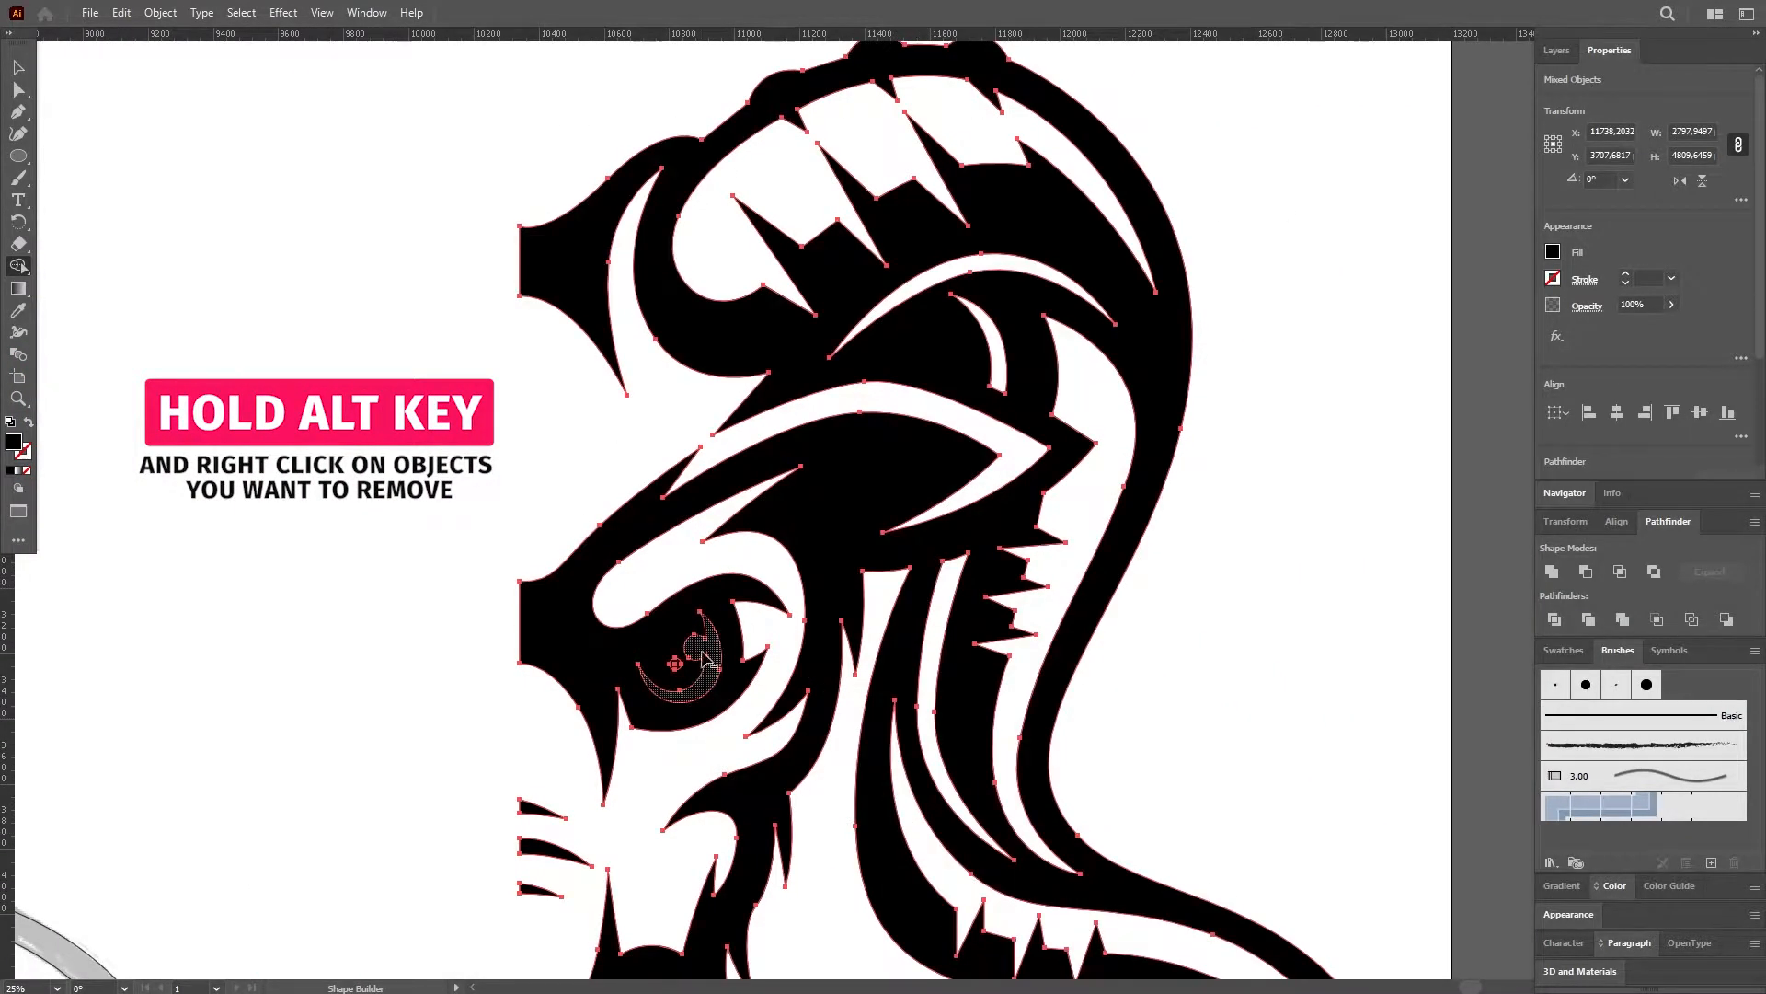
Cut the crescent highlight and the small pupil dot out of the eye with the Shape Builder tool.
left_click(709, 676, "alt")
left_click(675, 663, "alt")
scroll(678, 662, "down", 2)
scroll(677, 663, "left", 3)
scroll(677, 662, "down", 1)
scroll(677, 662, "left", 2)
left_click(18, 67)
scroll(916, 480, "down", 1)
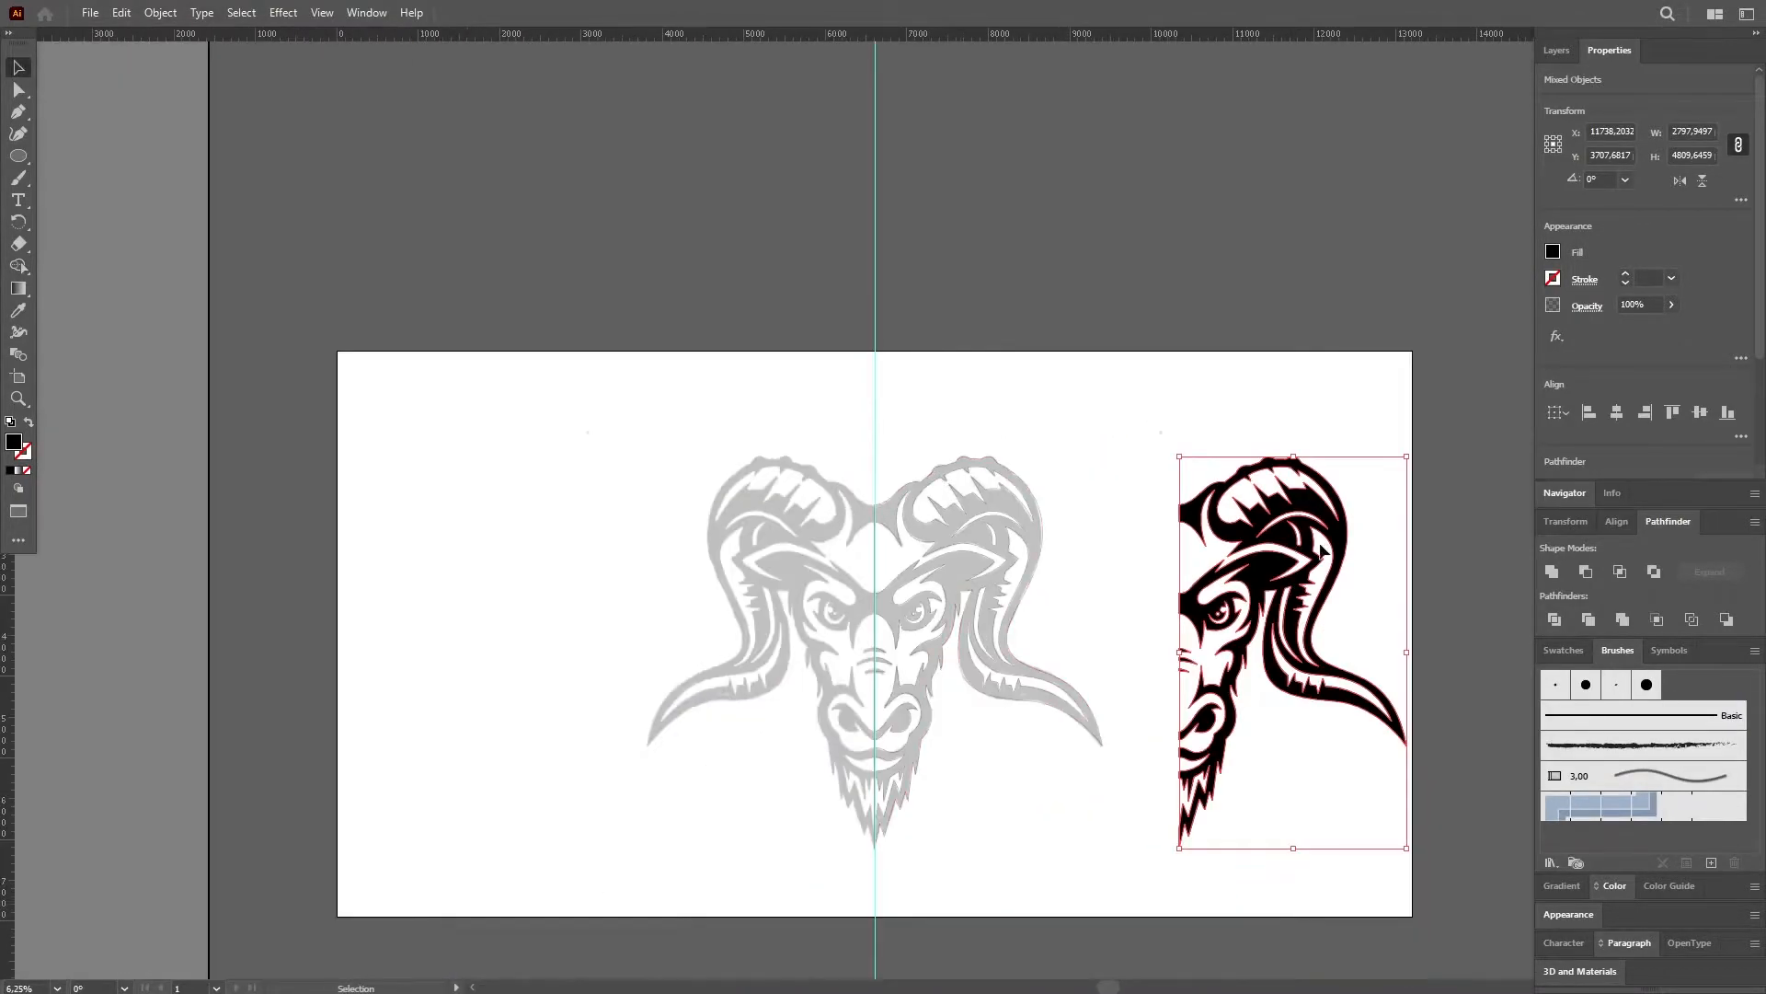
Scale the half head down to about 984 × 1692 px and place a copy to its left.
left_click(1399, 563)
left_click_drag(1153, 469, 1154, 469)
left_click_drag(1406, 456, 1333, 582)
left_click_drag(1295, 608, 1260, 483)
scroll(1346, 489, "up", 1)
scroll(1349, 496, "up", 3)
left_click_drag(1364, 527, 915, 471)
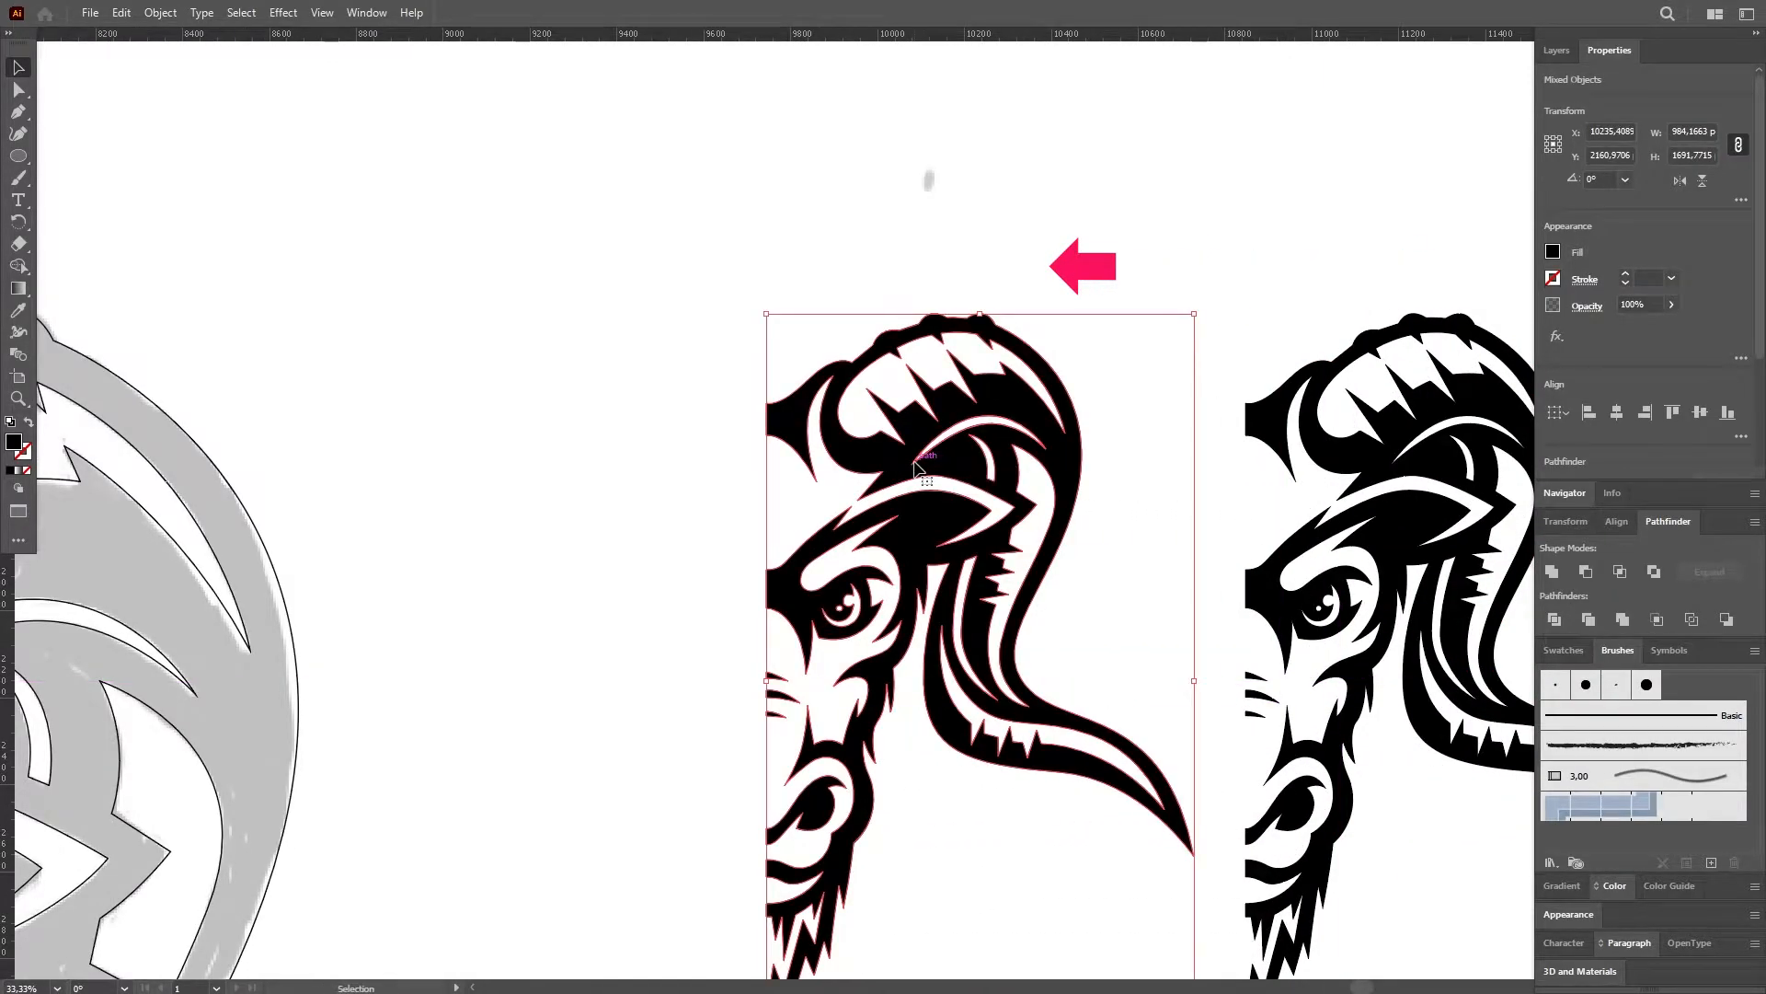
Reflect the copied half head across the vertical axis.
scroll(915, 469, "down", 2)
right_click(902, 390)
mouse_move(966, 589)
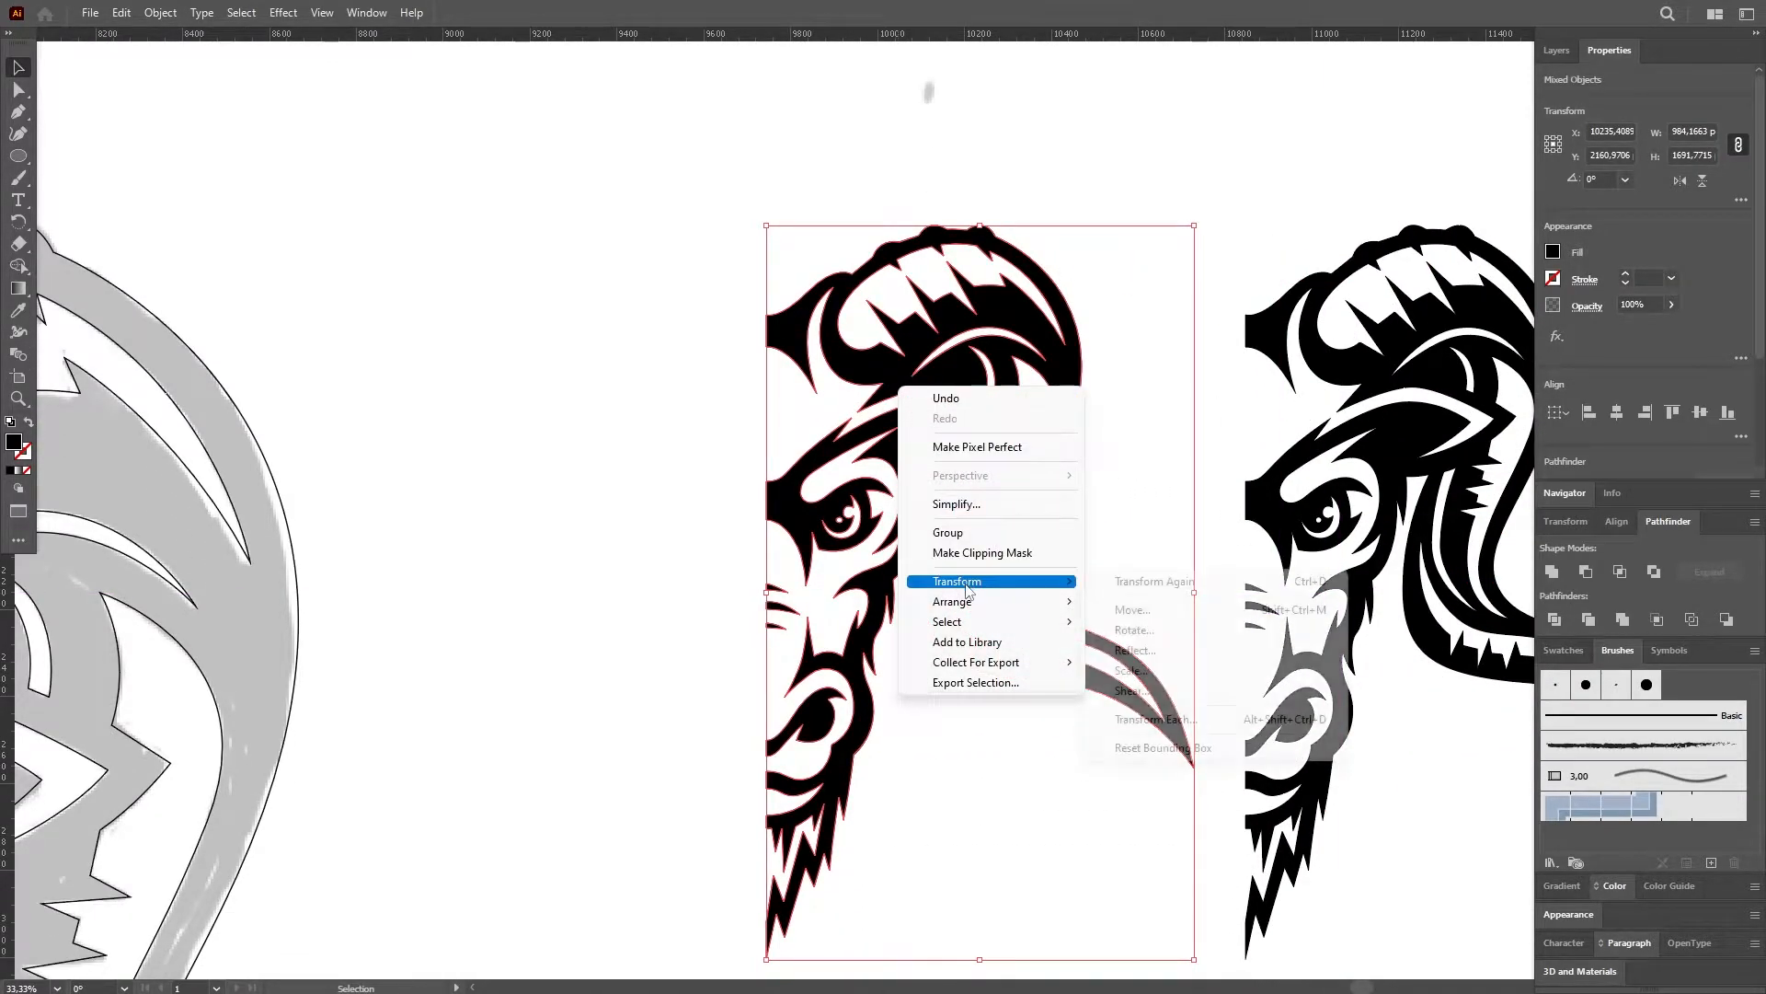
left_click(1135, 650)
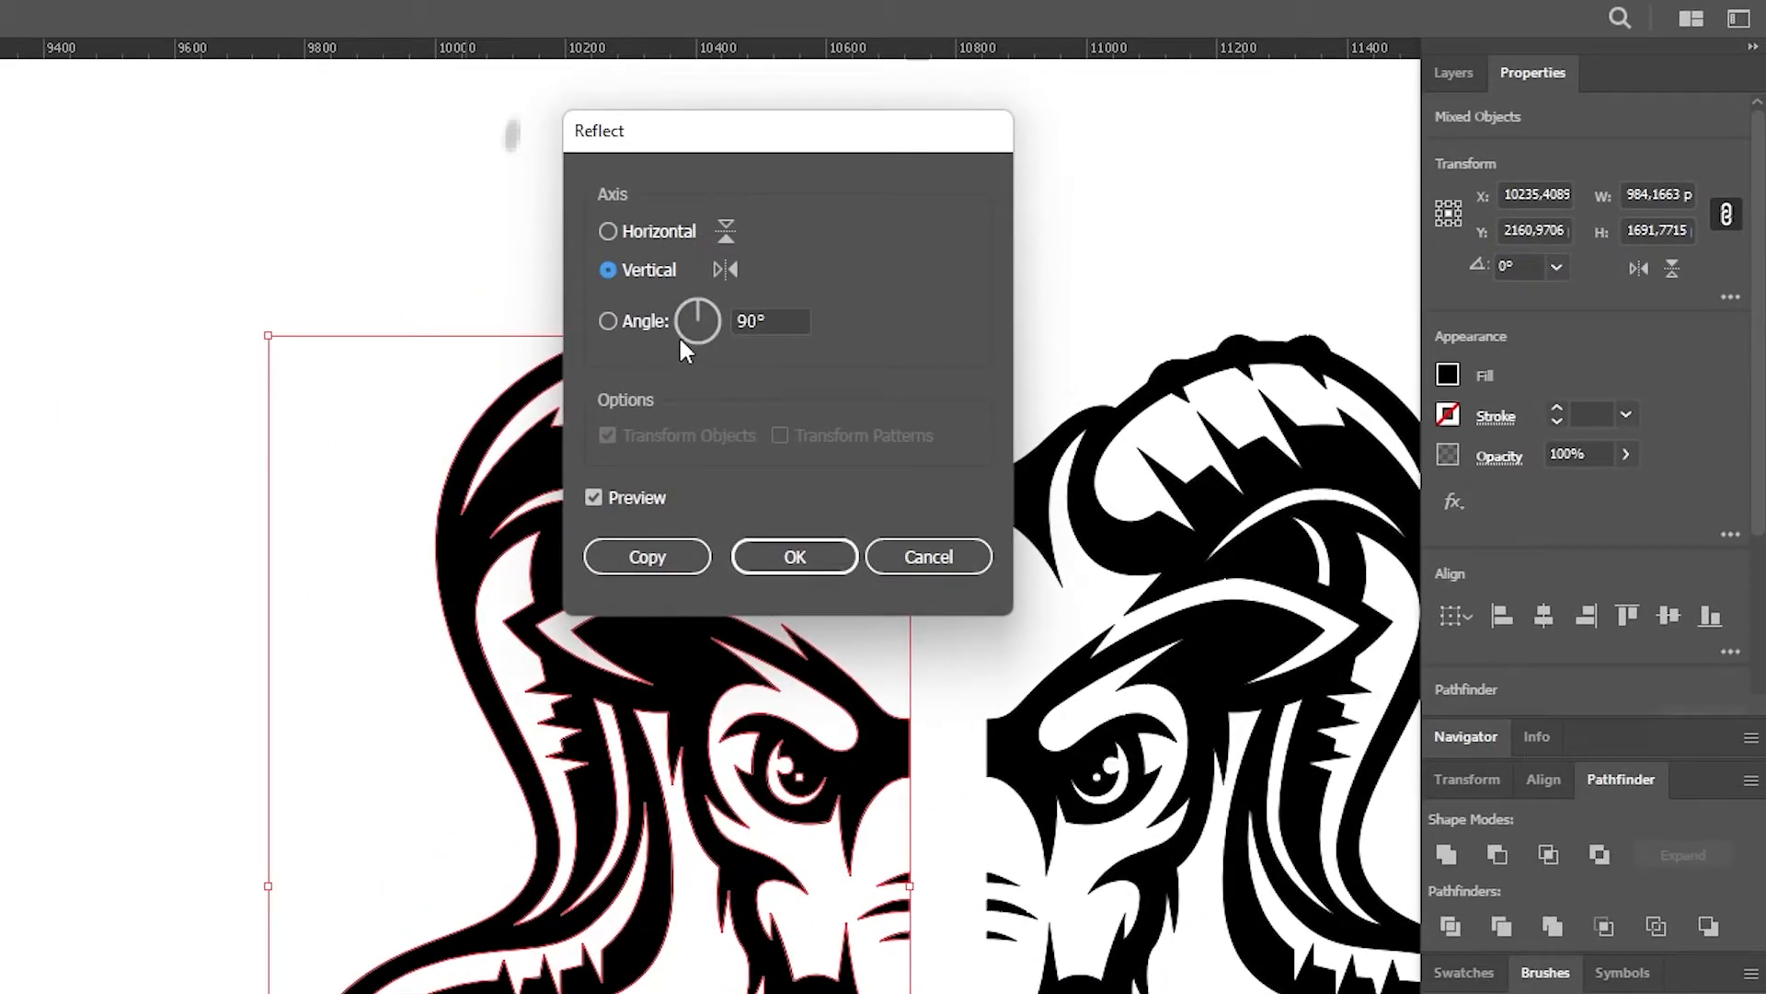
left_click(791, 556)
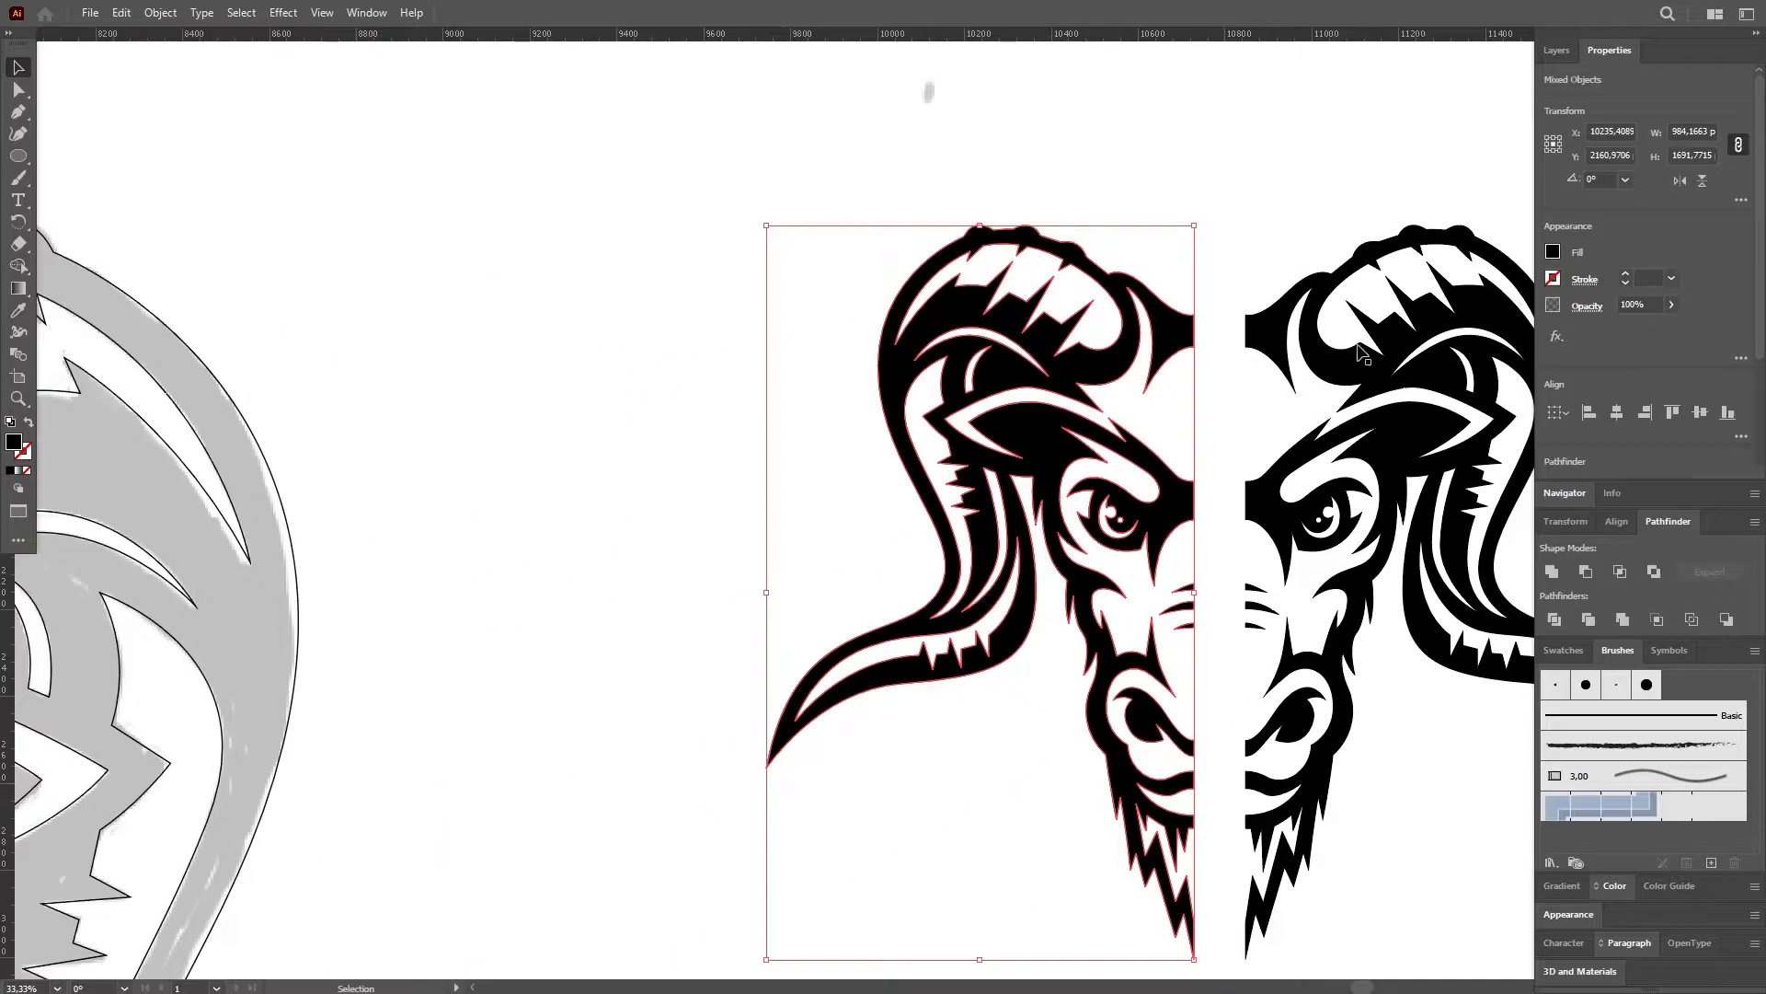
Move the mirrored half horizontally against the original half and unite both into one shape.
scroll(1361, 375, "up", 5)
left_click_drag(1037, 320, 1139, 320)
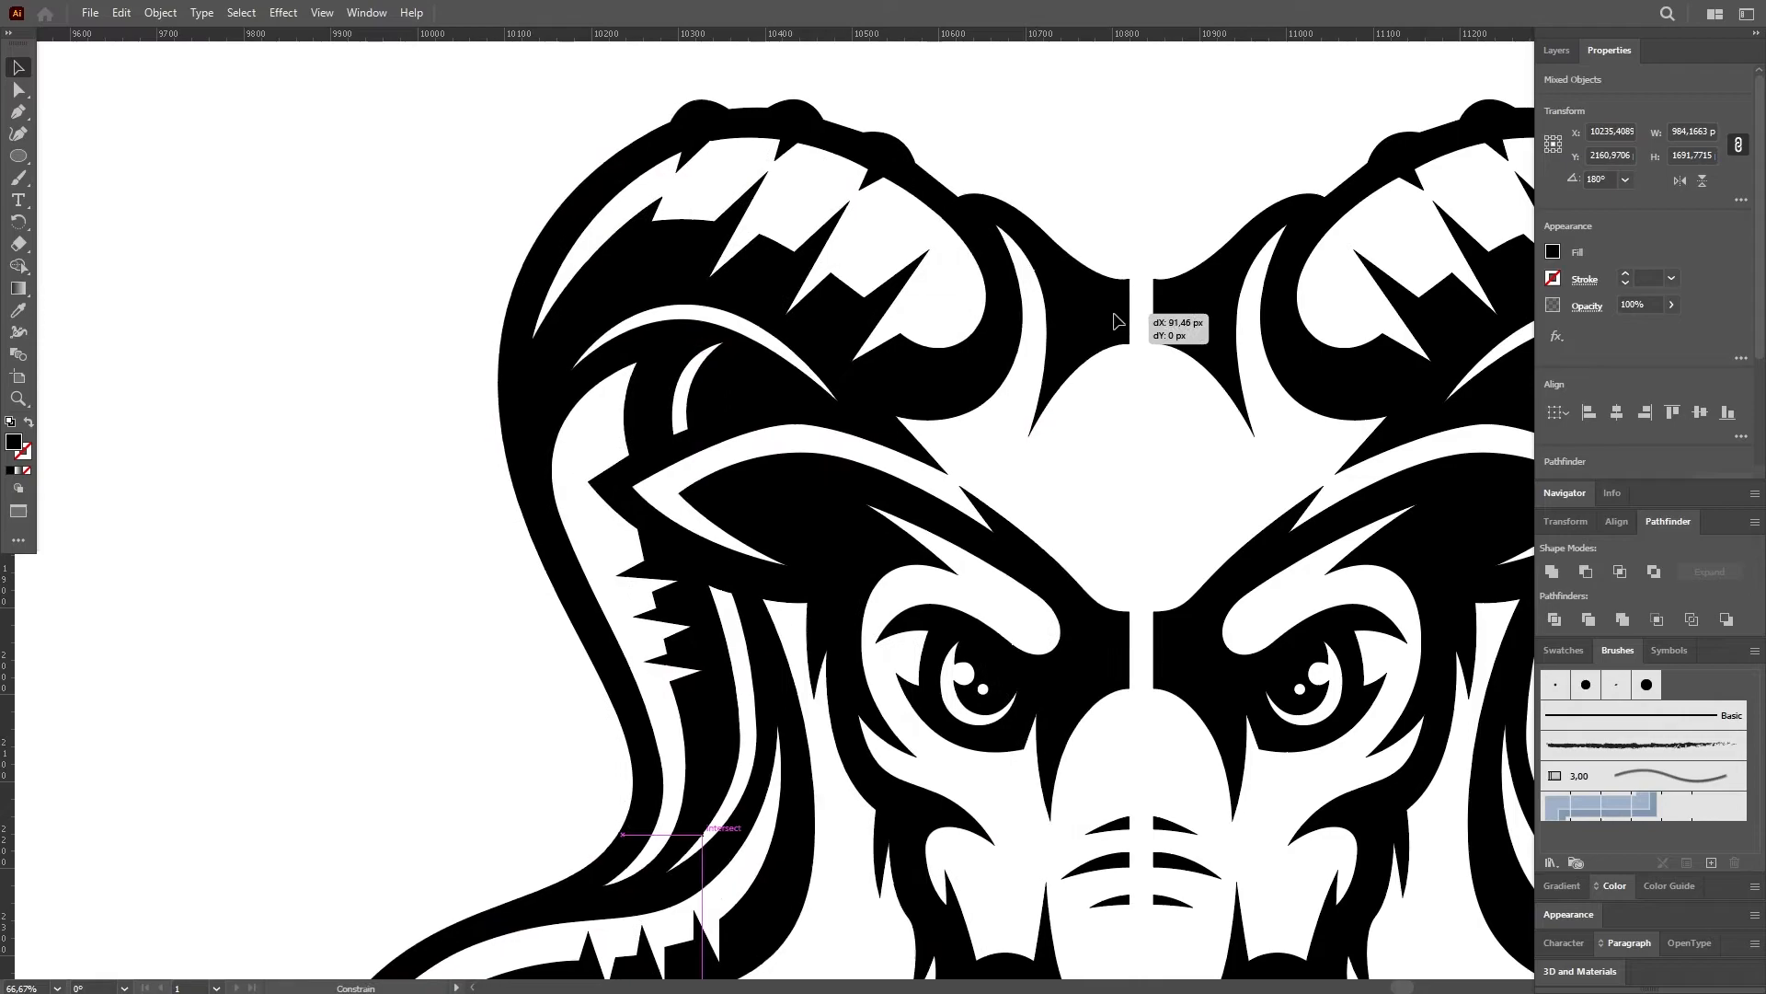
left_click(1201, 444)
scroll(1202, 443, "down", 1)
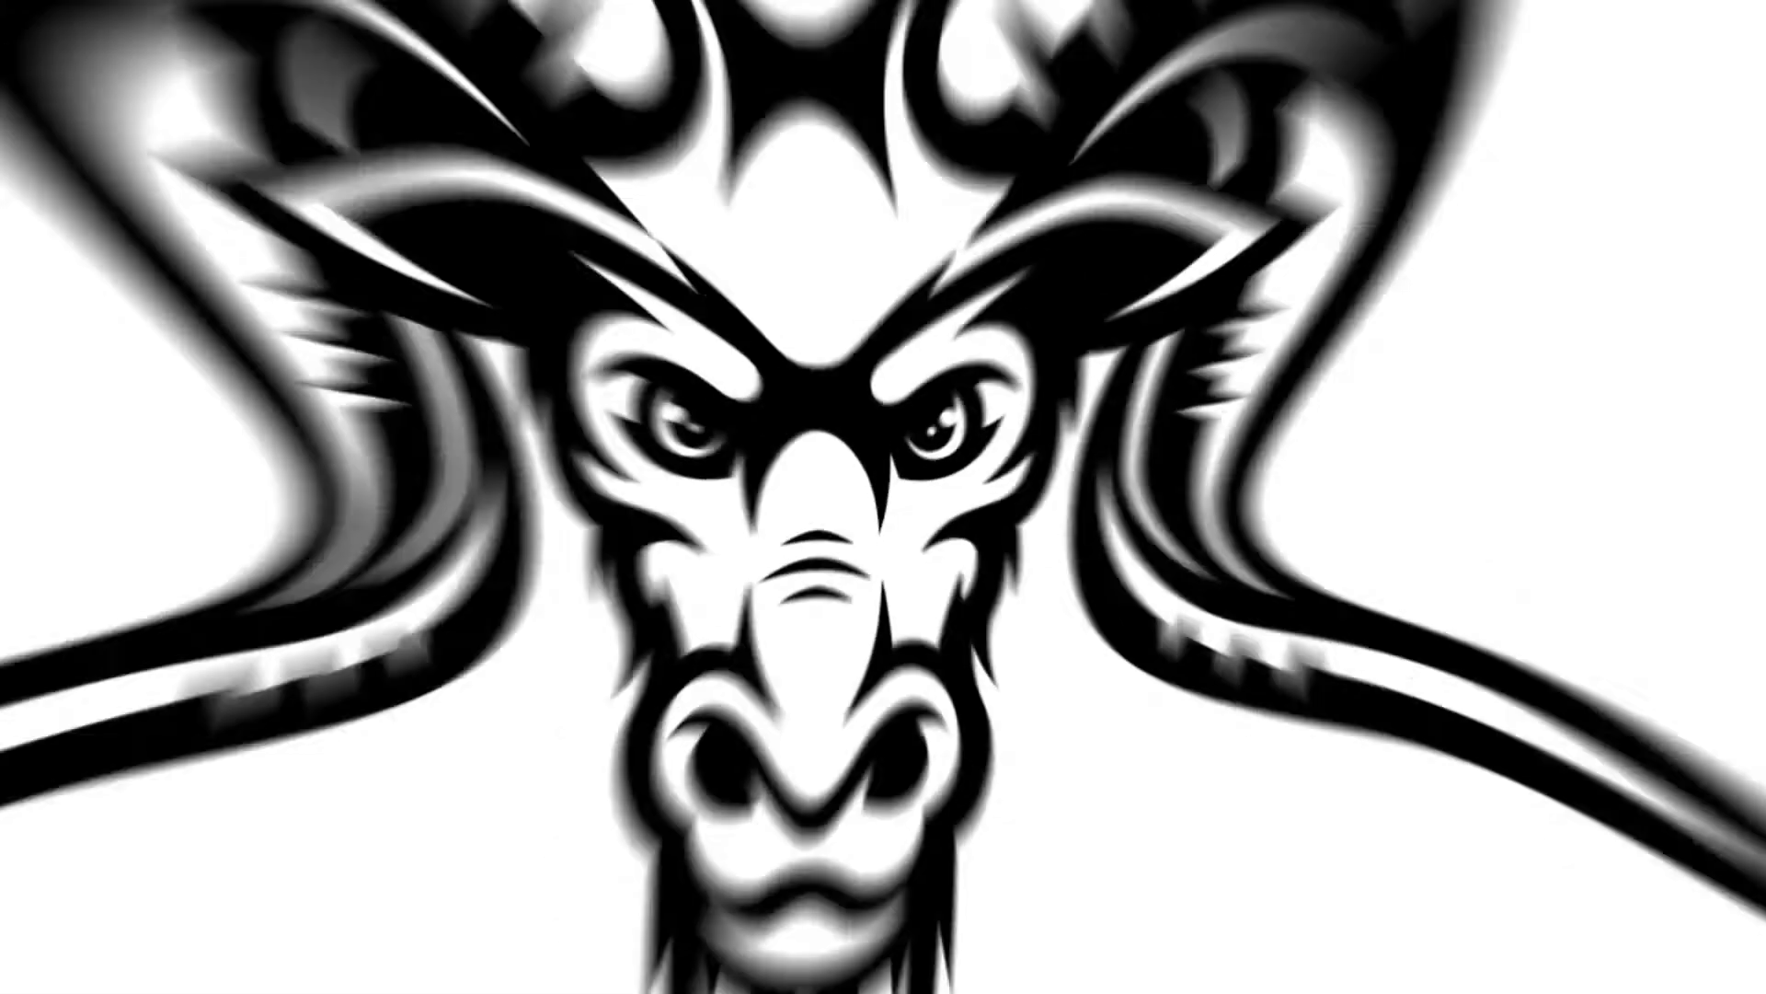
left_click_drag(1362, 137, 282, 857)
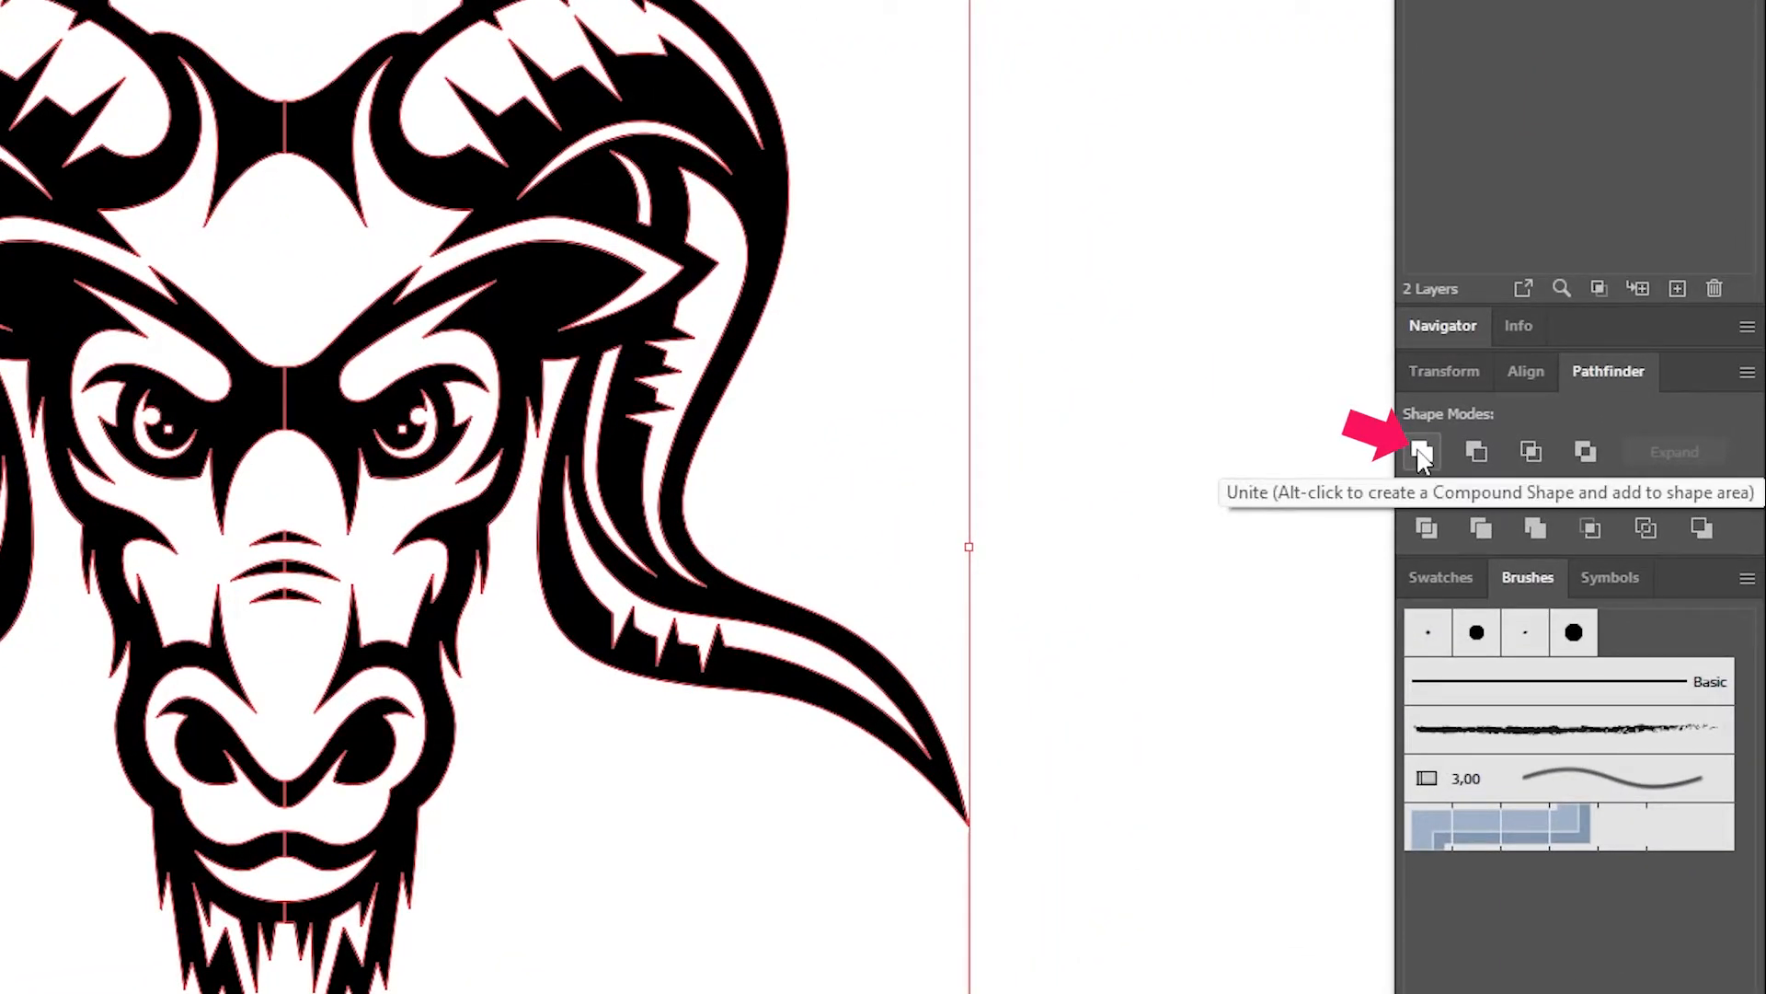
left_click(1422, 453)
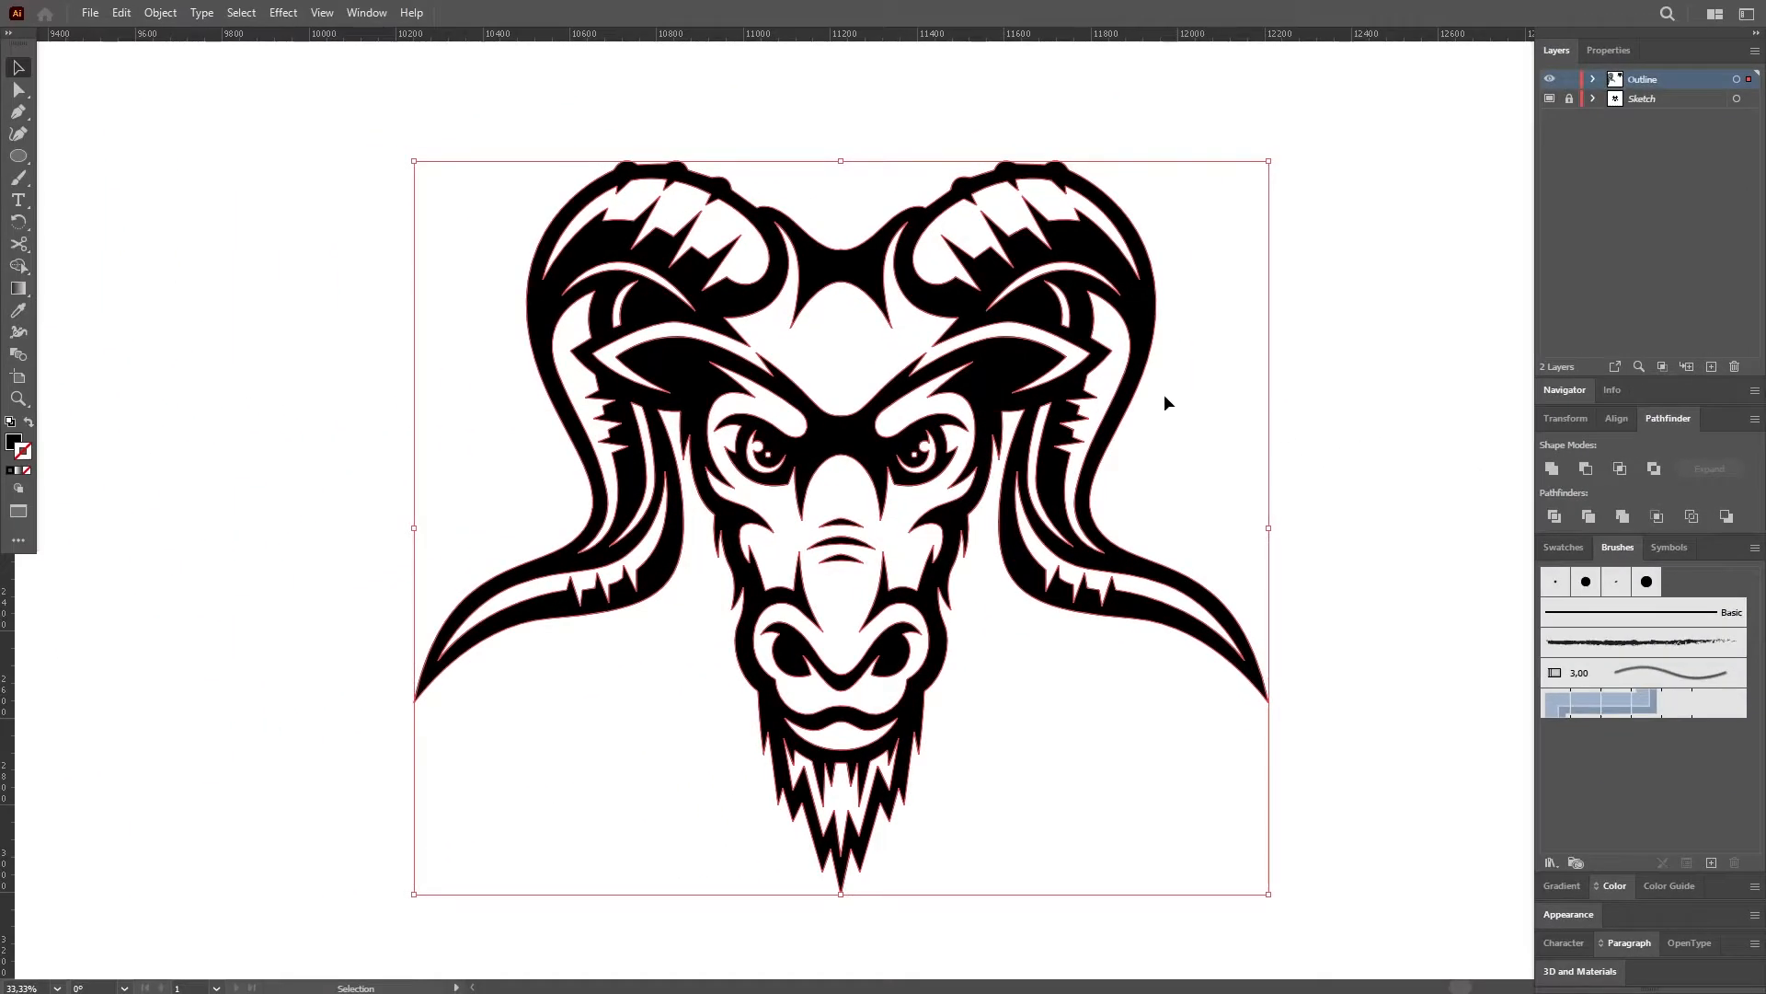
Delete the Sketch layer.
left_click(1664, 99)
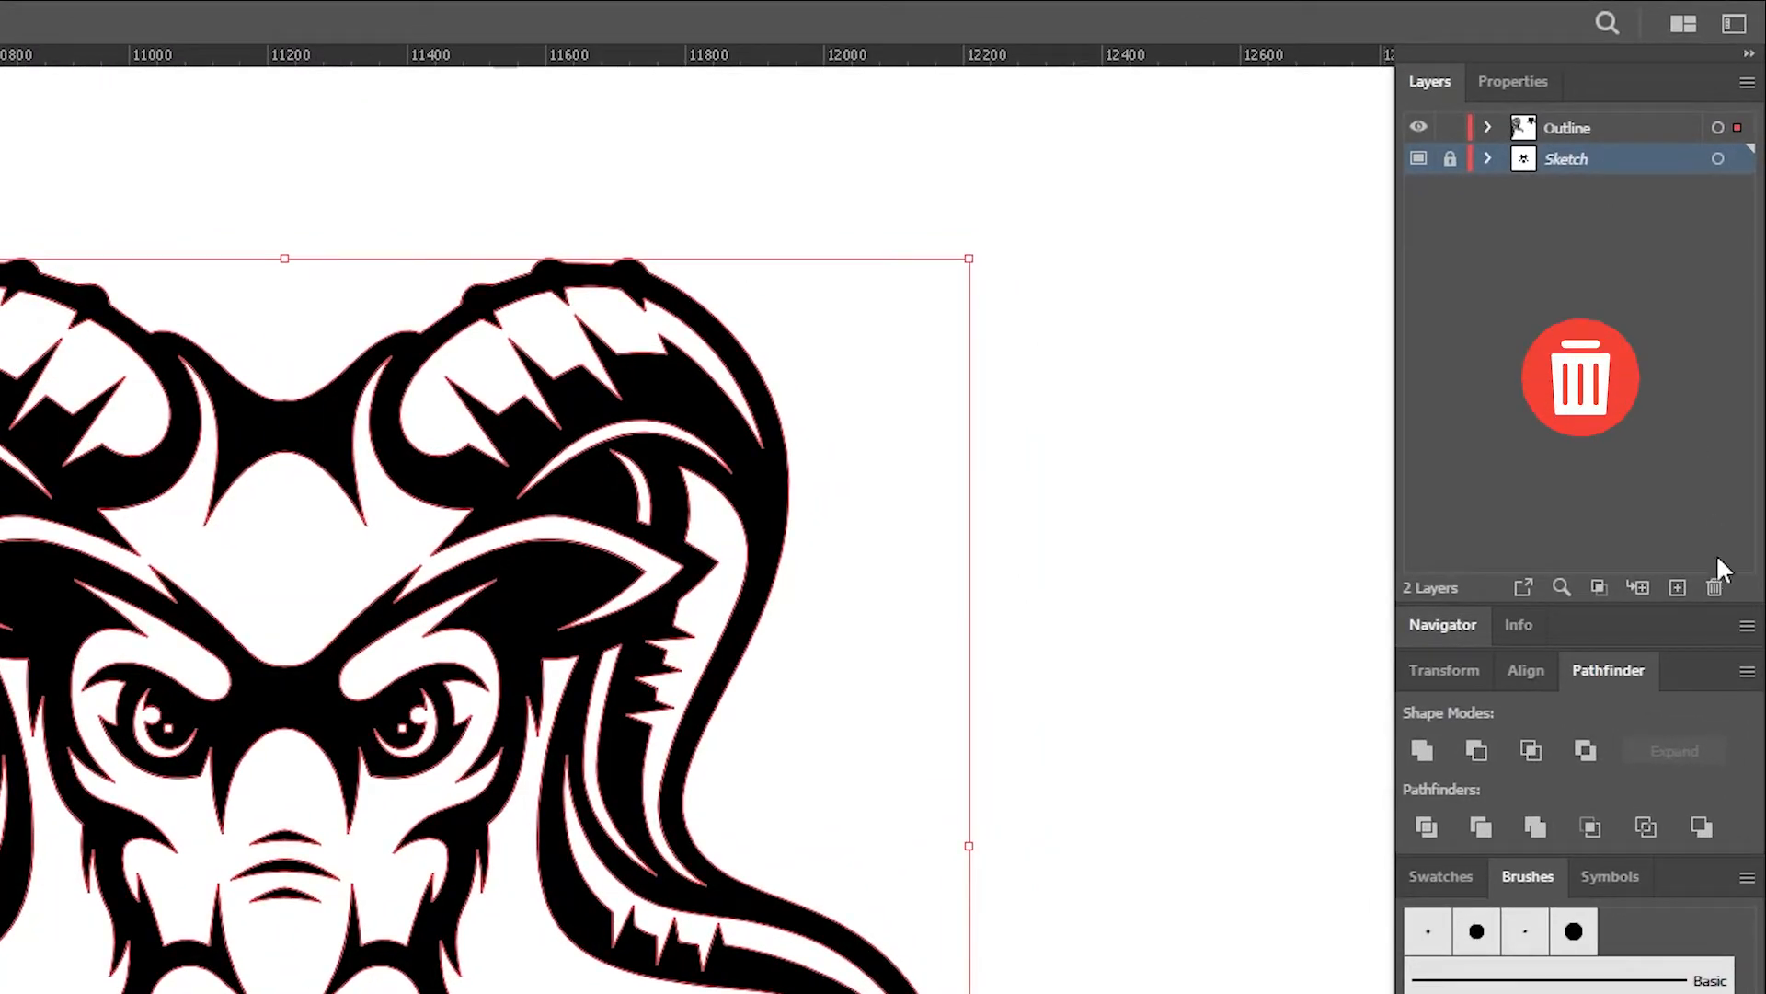
left_click(1714, 587)
left_click(455, 854)
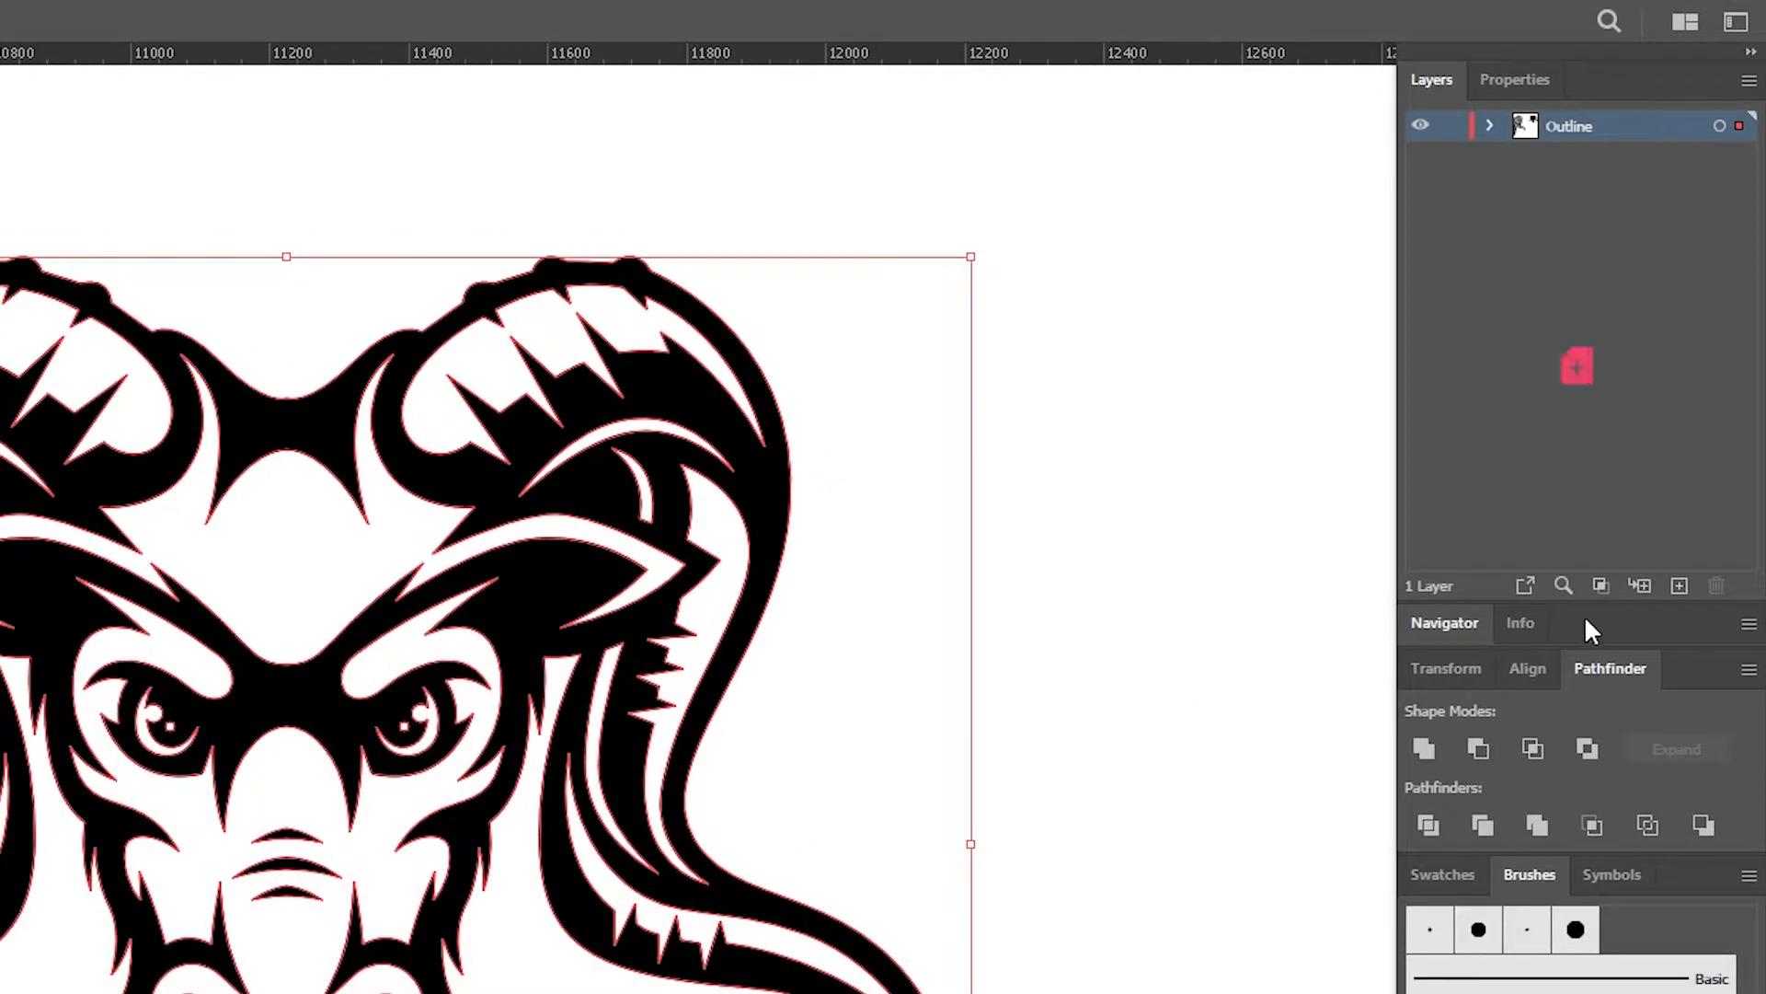
Add a layer named Color and place it below the Outline layer.
left_click(1679, 585)
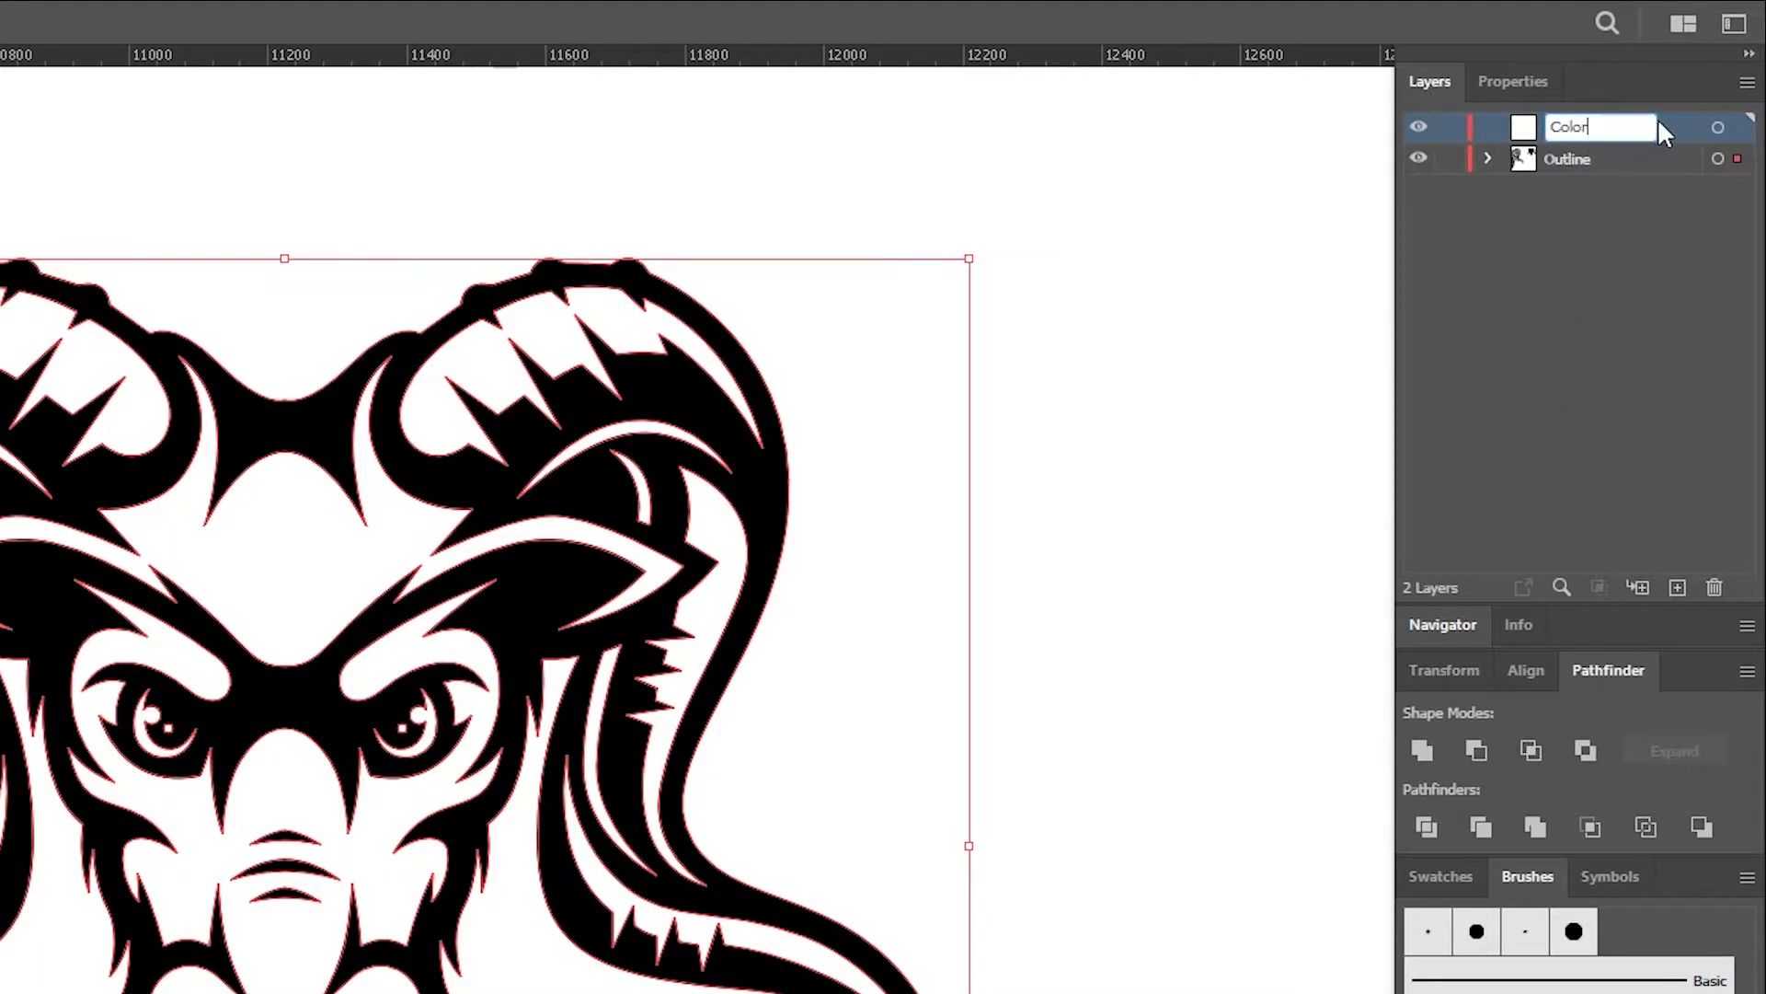
key("Return")
left_click_drag(1638, 119, 1631, 173)
left_click(1150, 368)
left_click(1598, 155)
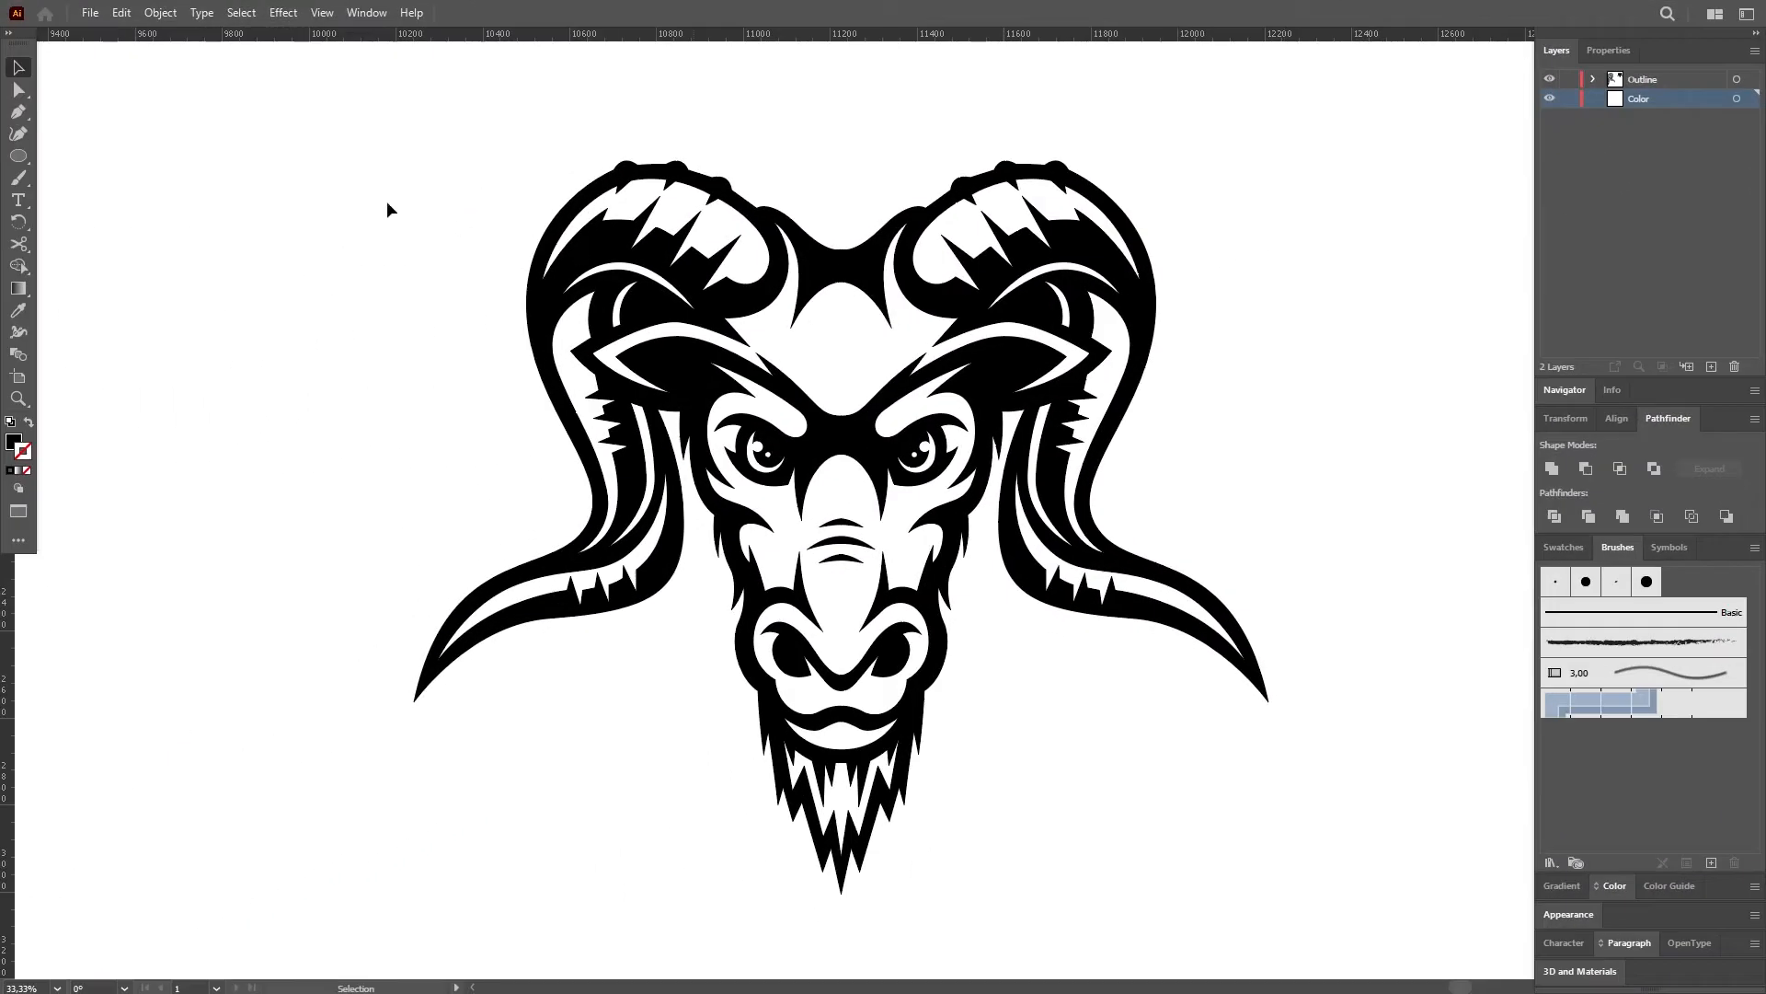
Draw a large ellipse on the Color layer that covers the whole goat head.
left_click(19, 156)
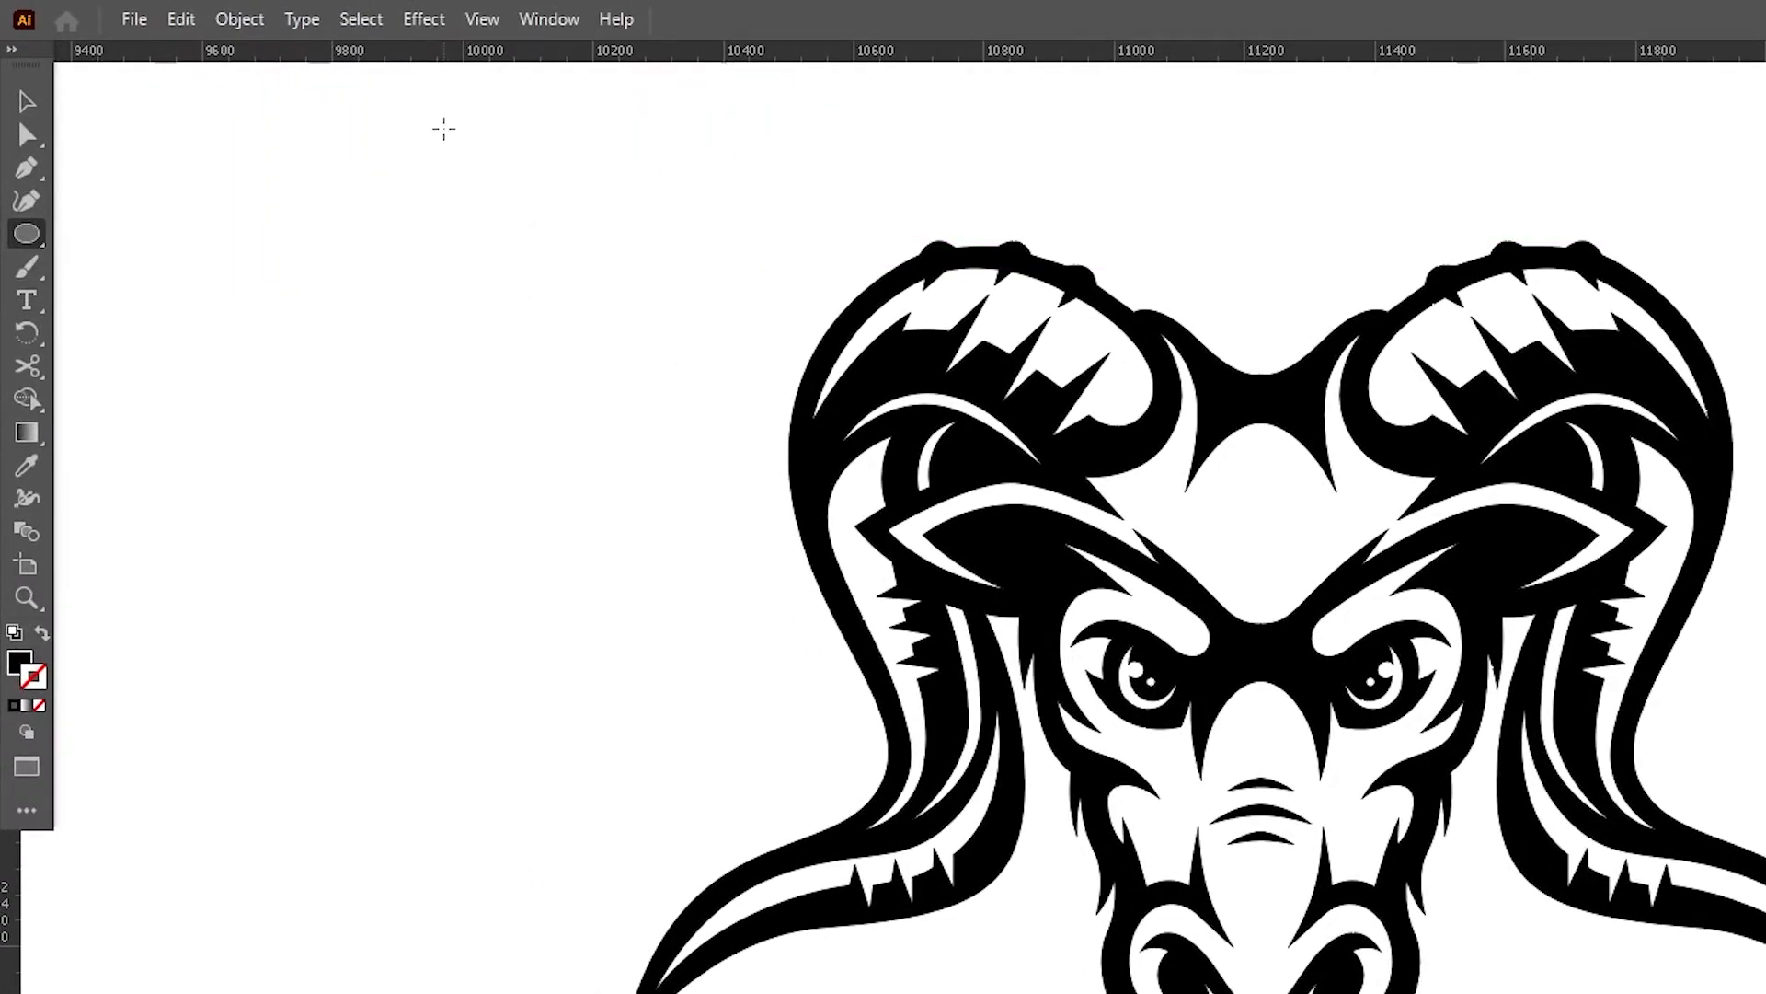
left_click_drag(444, 129, 1351, 935)
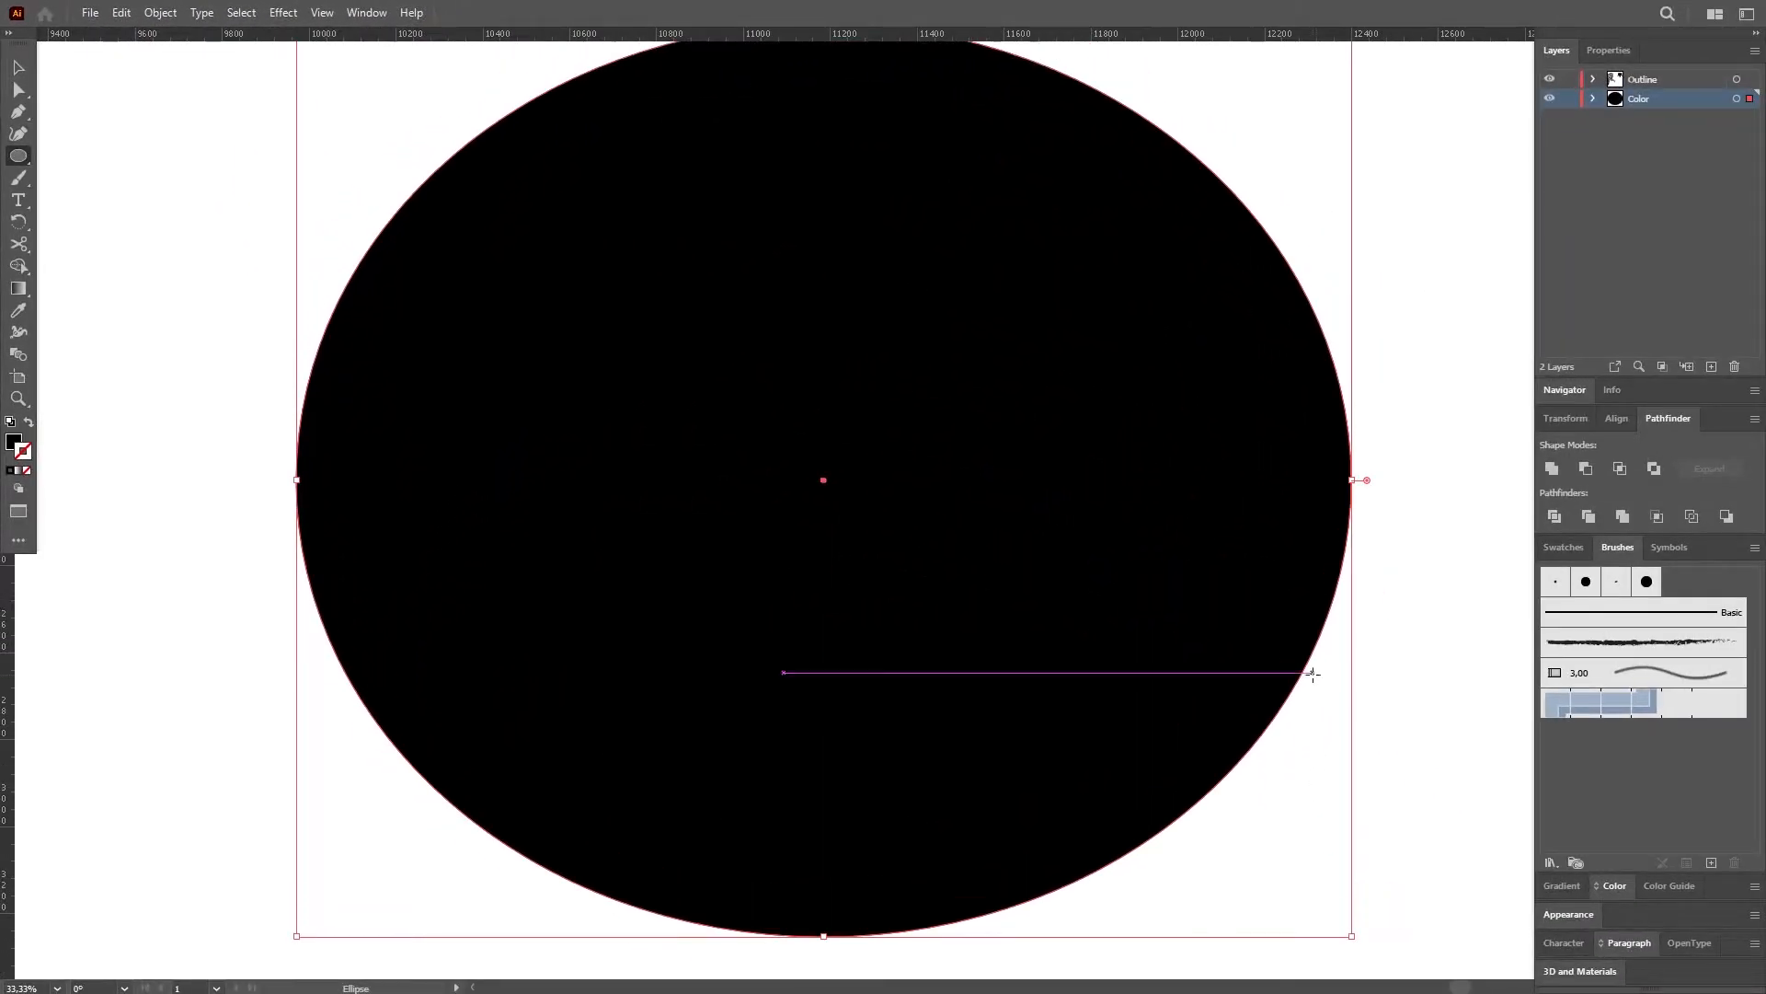
scroll(1313, 675, "up", 1)
Fill the ellipse with the warm grey #999088.
double_click(14, 443)
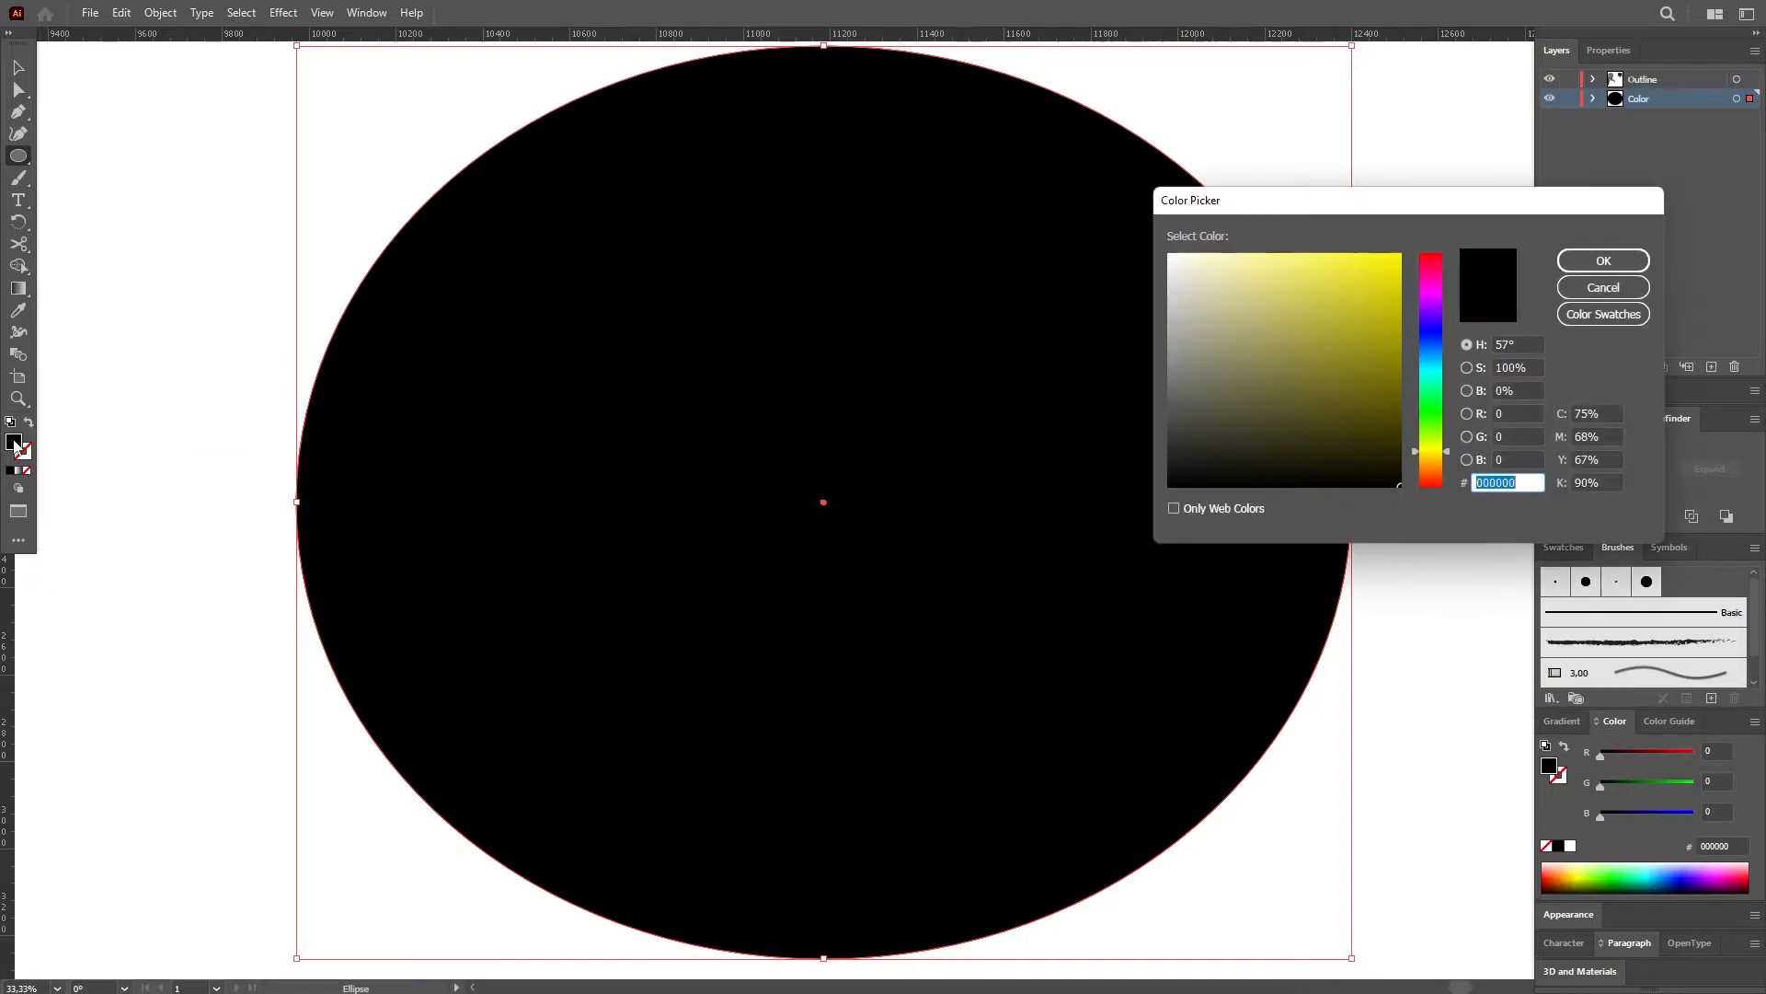
left_click_drag(1441, 457, 1440, 470)
left_click_drag(1235, 360, 1235, 347)
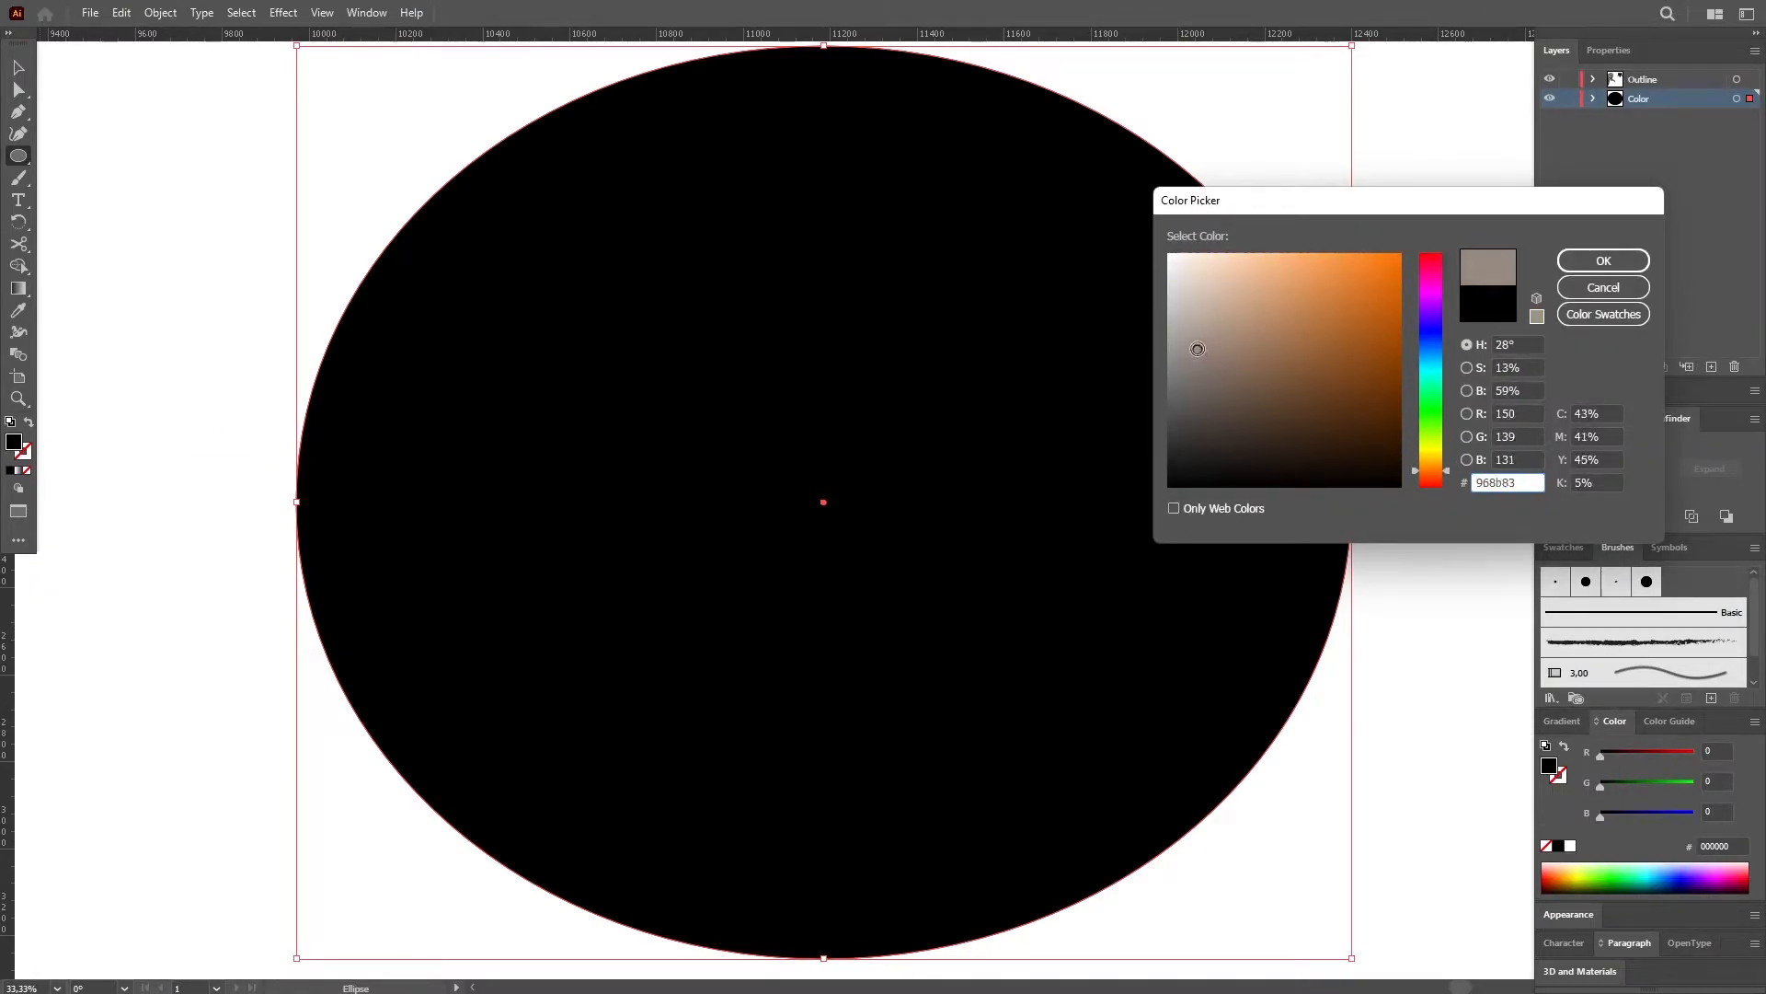
left_click_drag(1191, 348, 1193, 347)
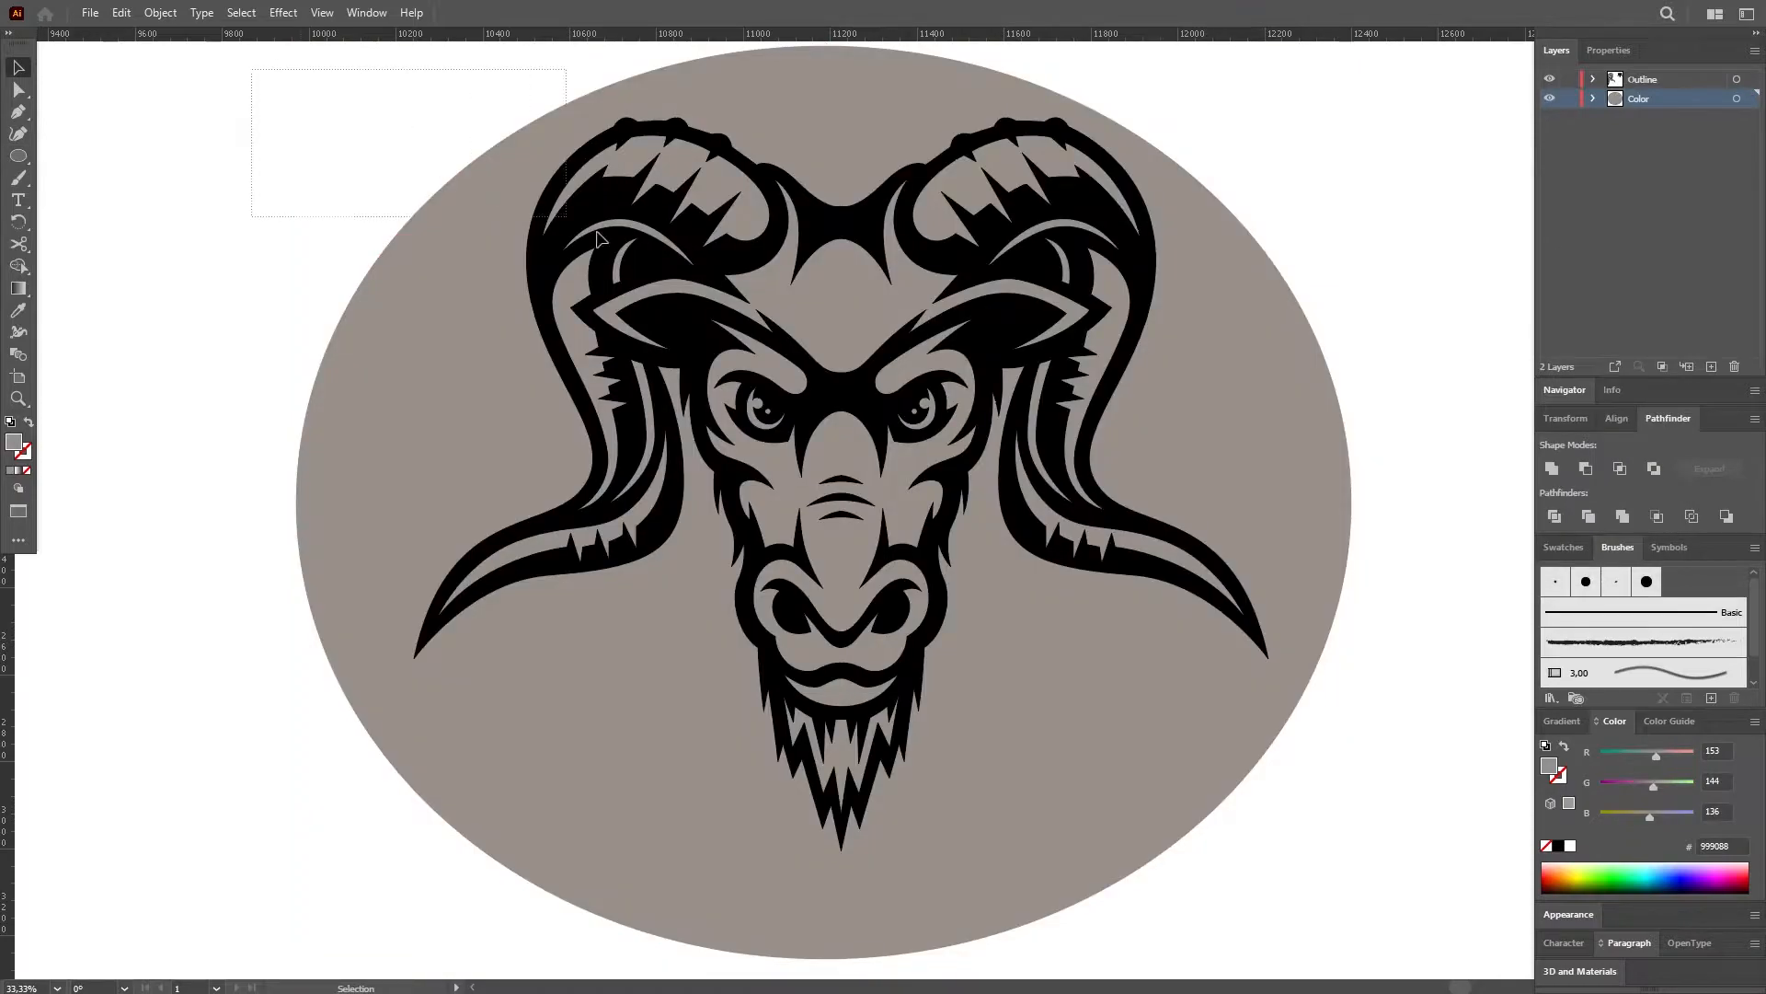
Select the ellipse together with the head and remove the grey area outside the outline with Shape Builder.
left_click_drag(596, 239, 1390, 815)
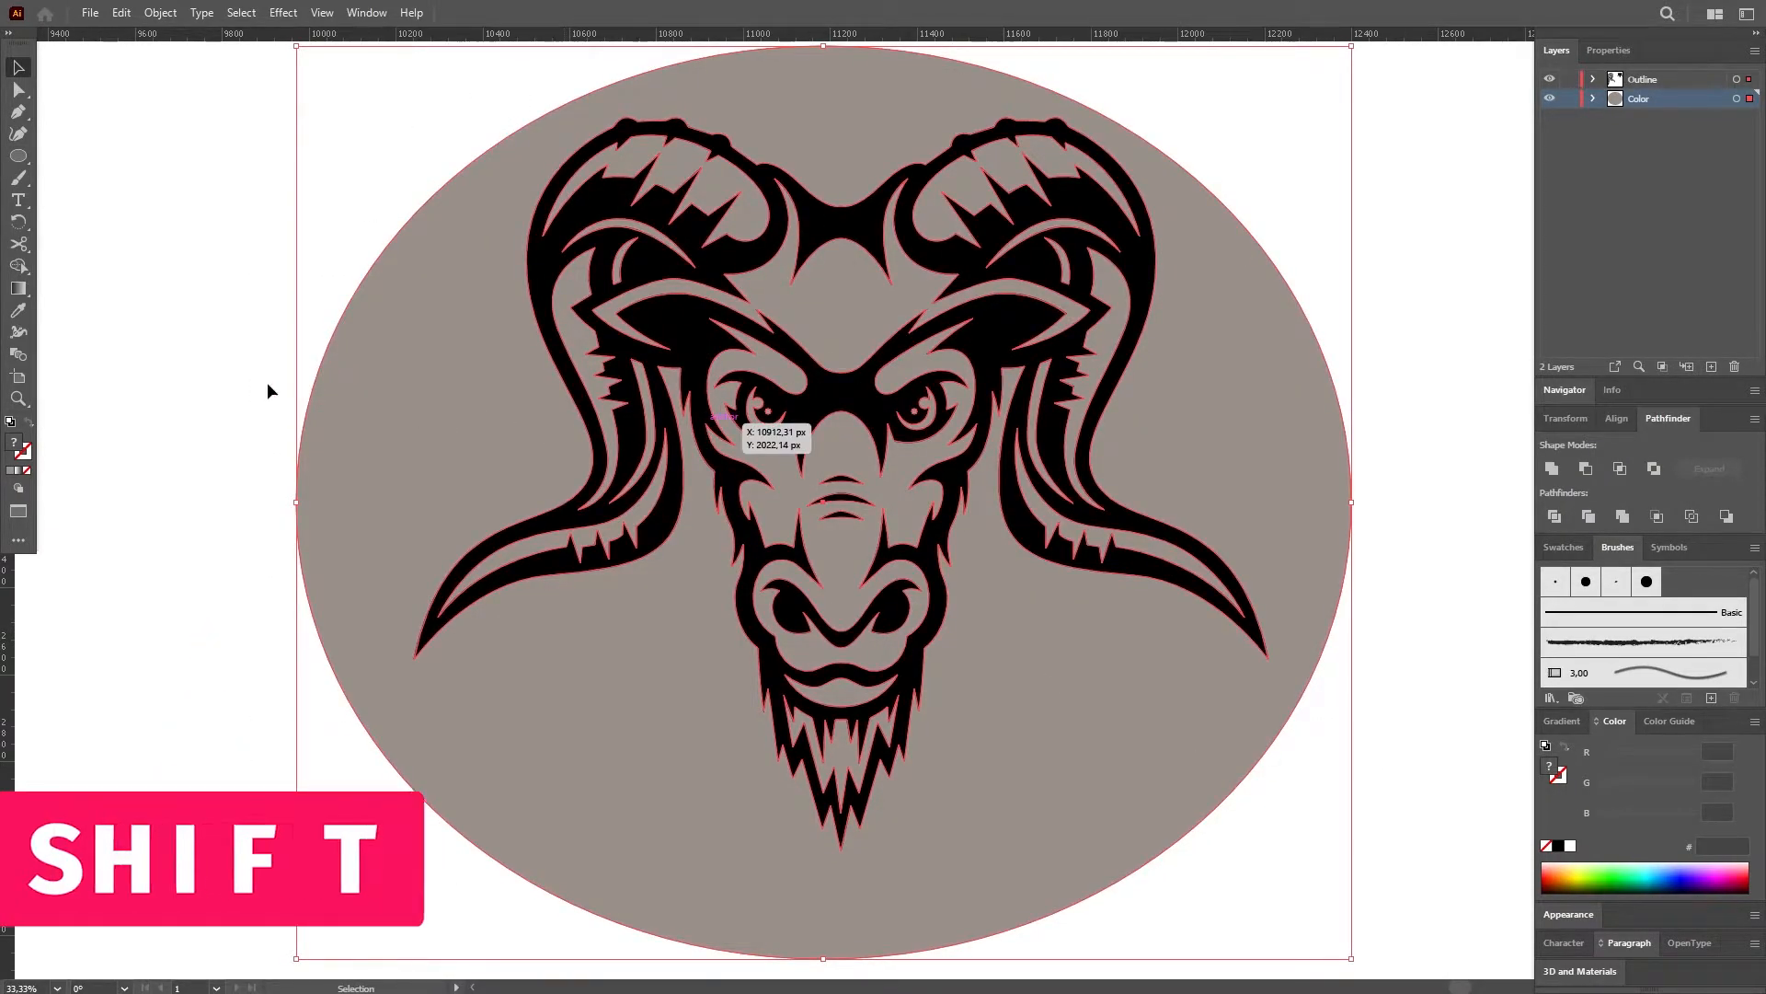
left_click(17, 268)
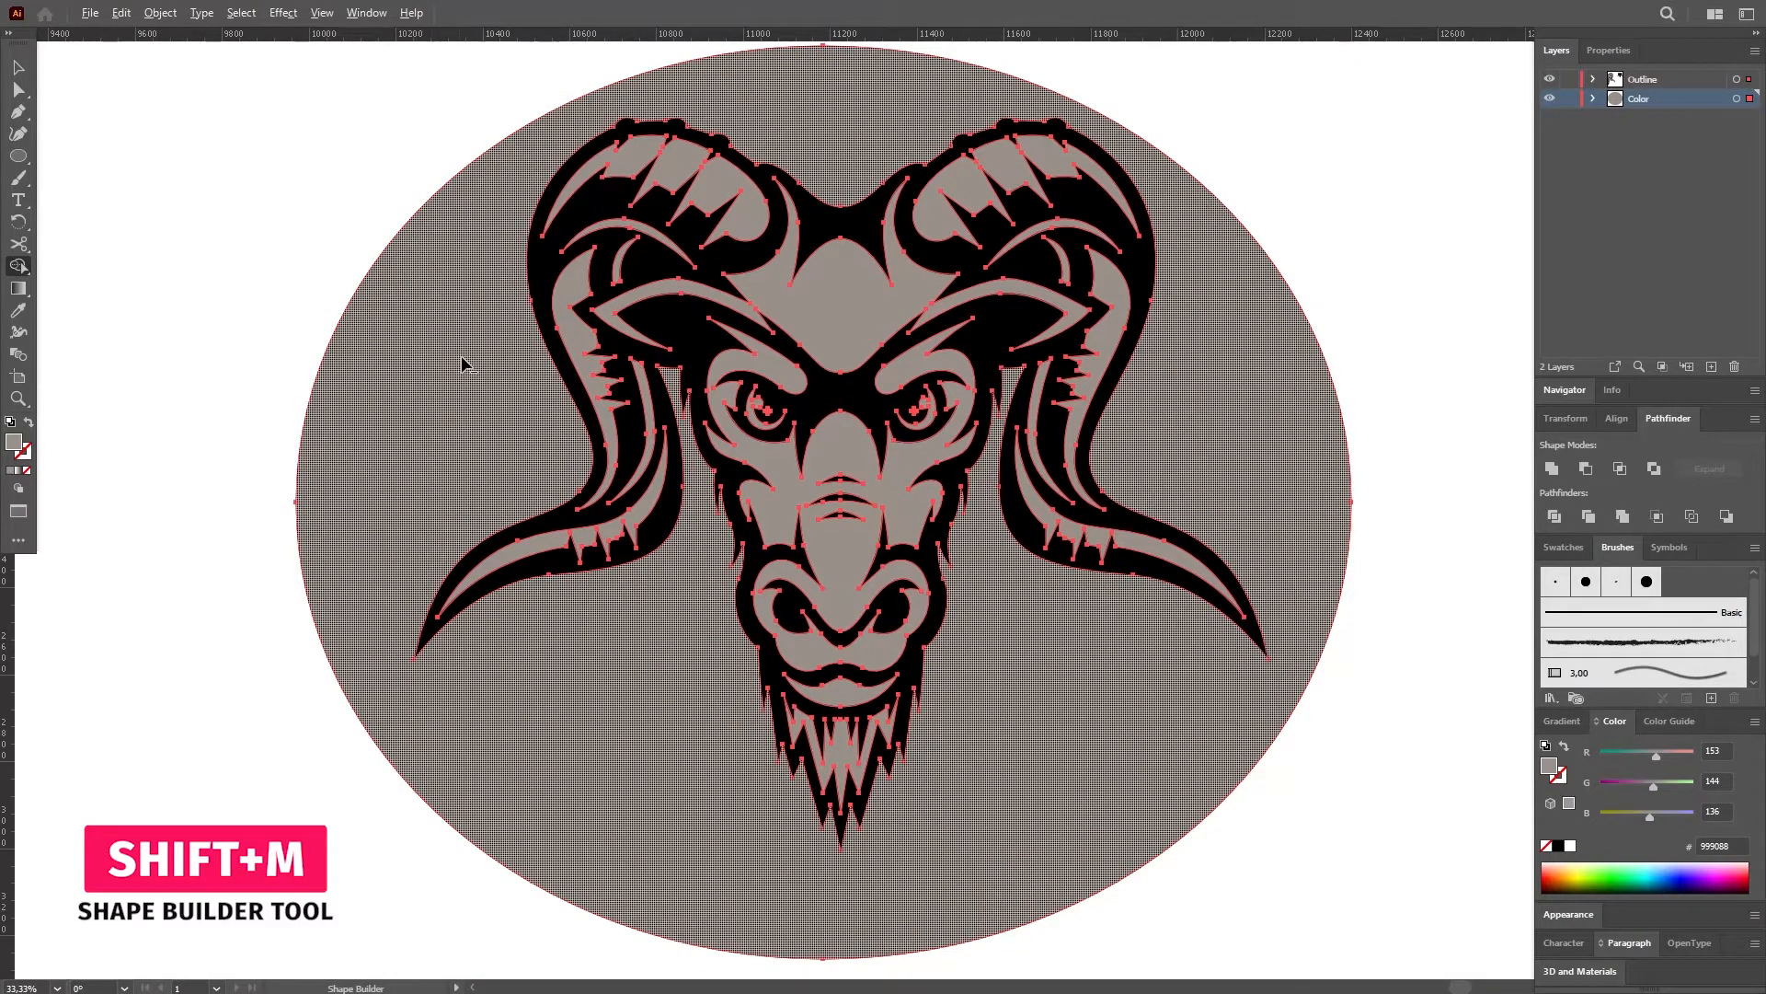
left_click(458, 365, "alt")
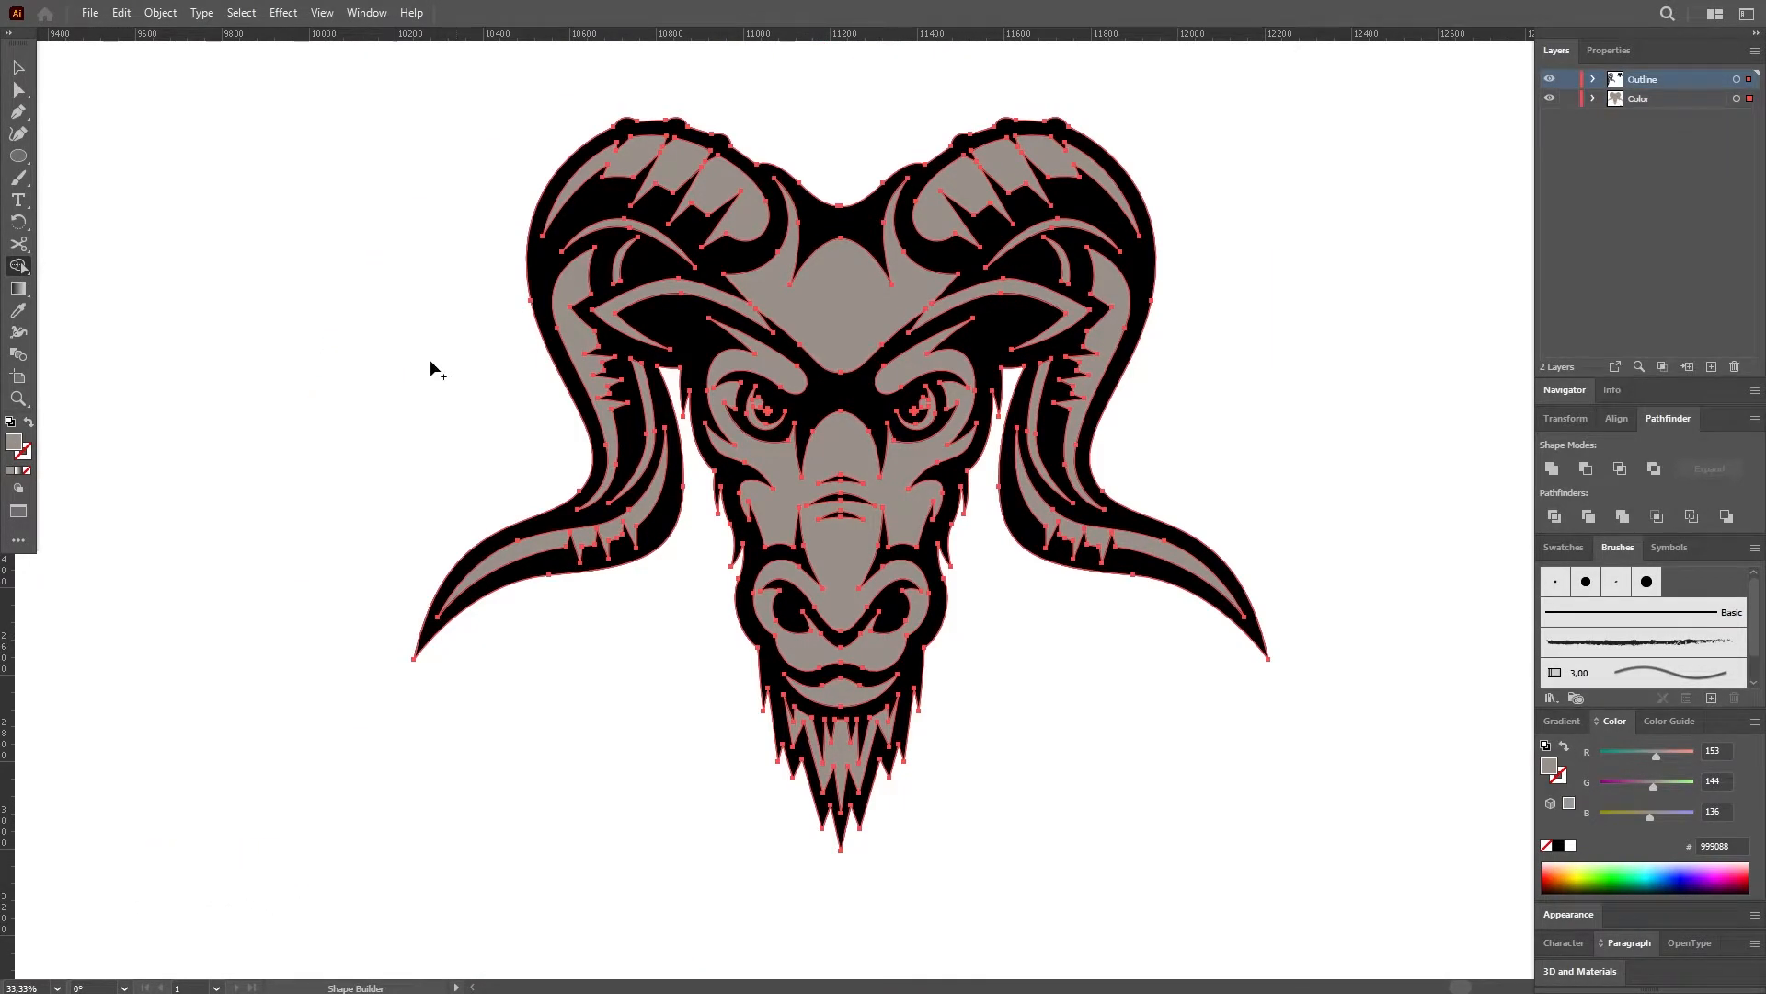
Set the fill to white #ffffff and recolour the enclosed areas of the left horn with Shape Builder.
double_click(15, 444)
left_click(1165, 279)
left_click_drag(1165, 279, 1158, 266)
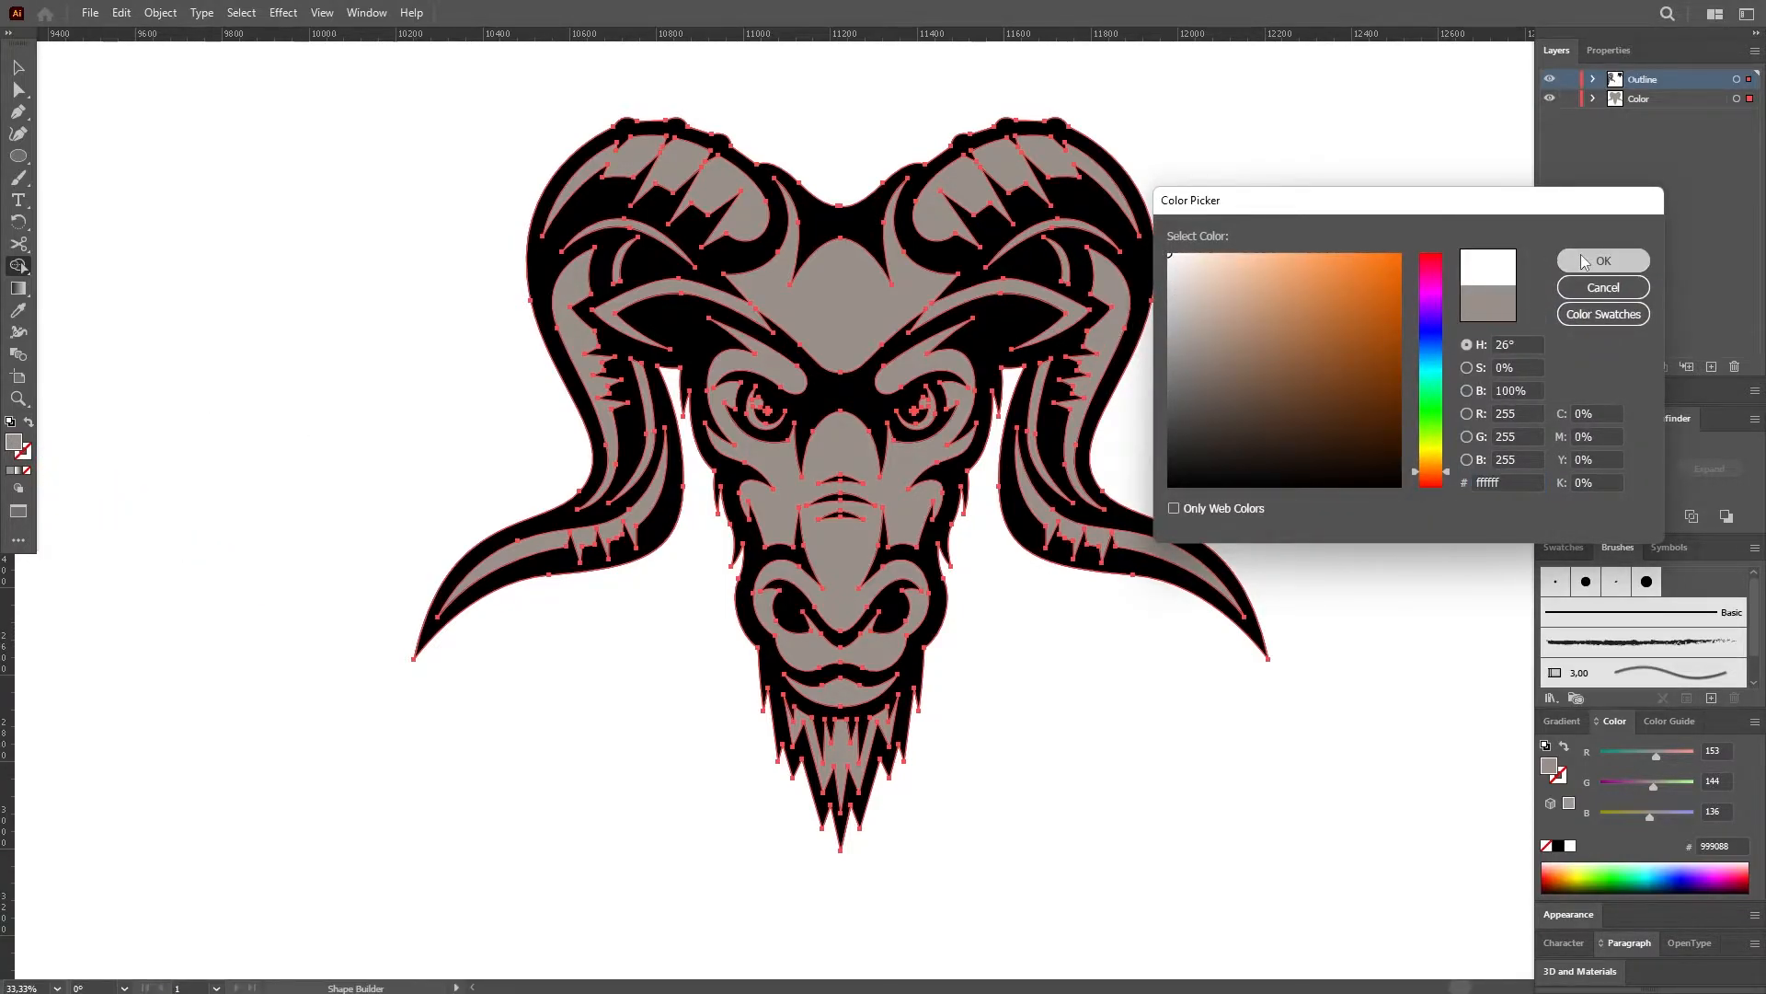
left_click(1583, 262)
scroll(986, 213, "up", 1)
left_click(598, 181)
left_click(366, 337)
left_click(467, 463)
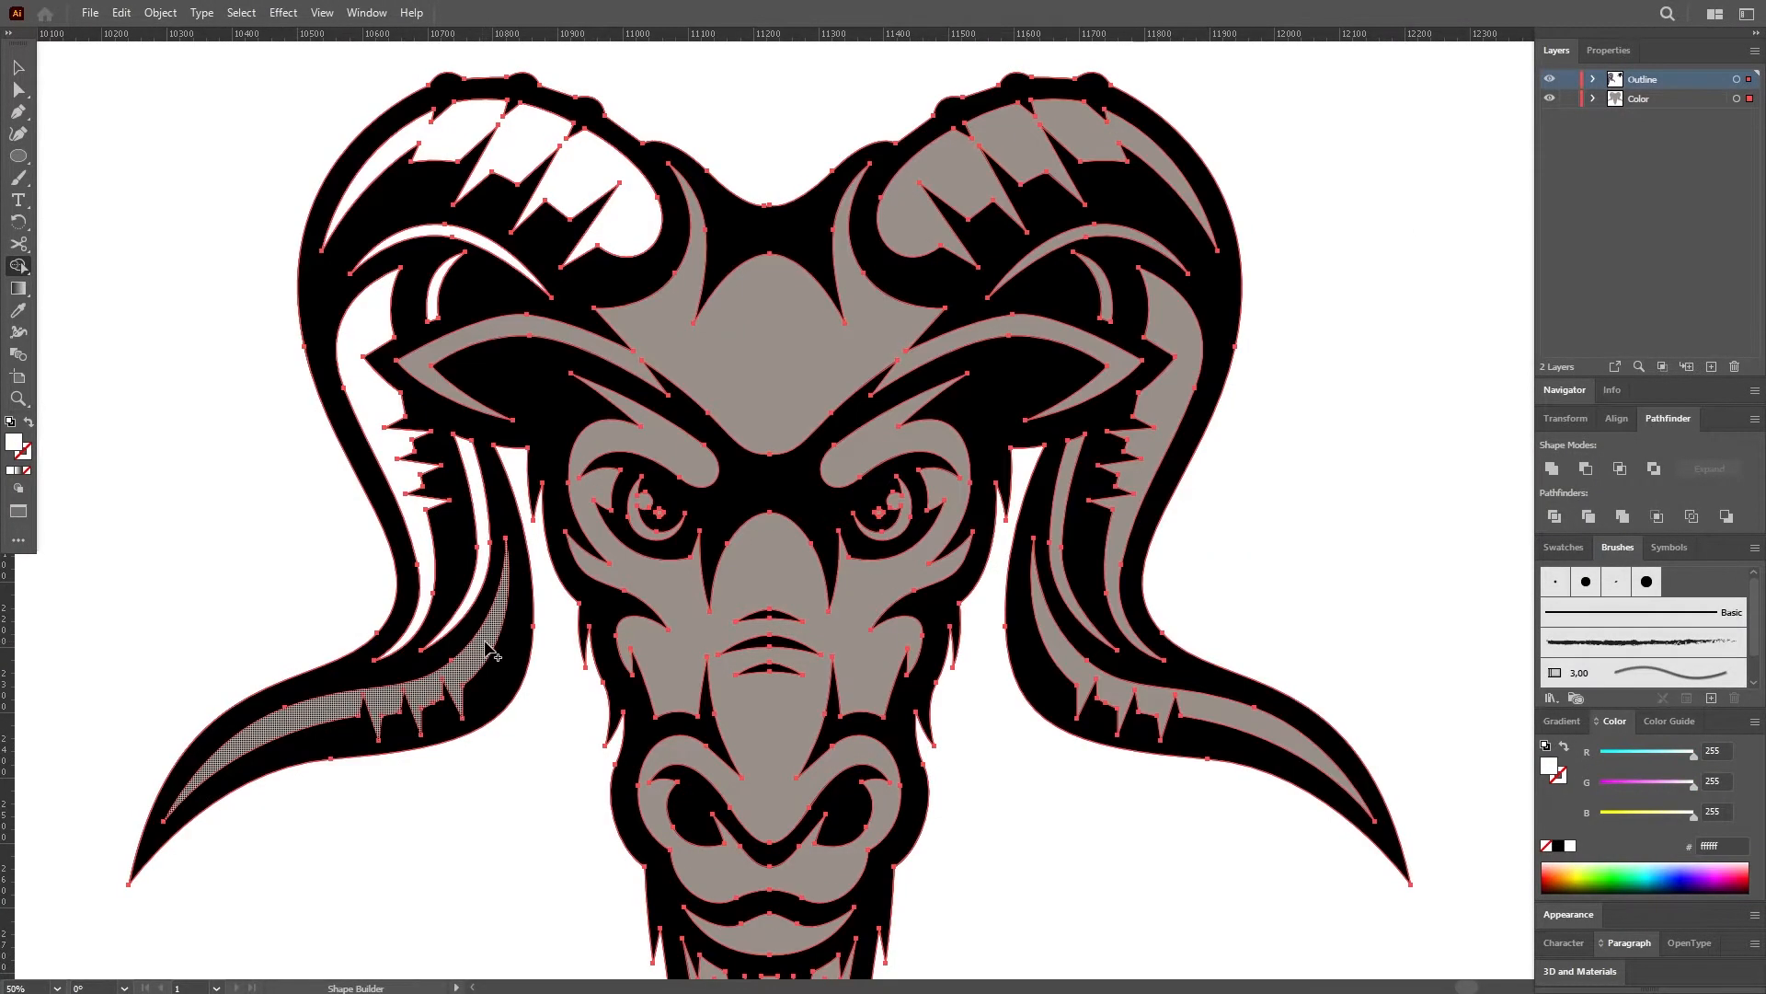
Fill the enclosed areas of the right horn and the small pupil dots with white.
left_click(1098, 598)
left_click(1115, 529)
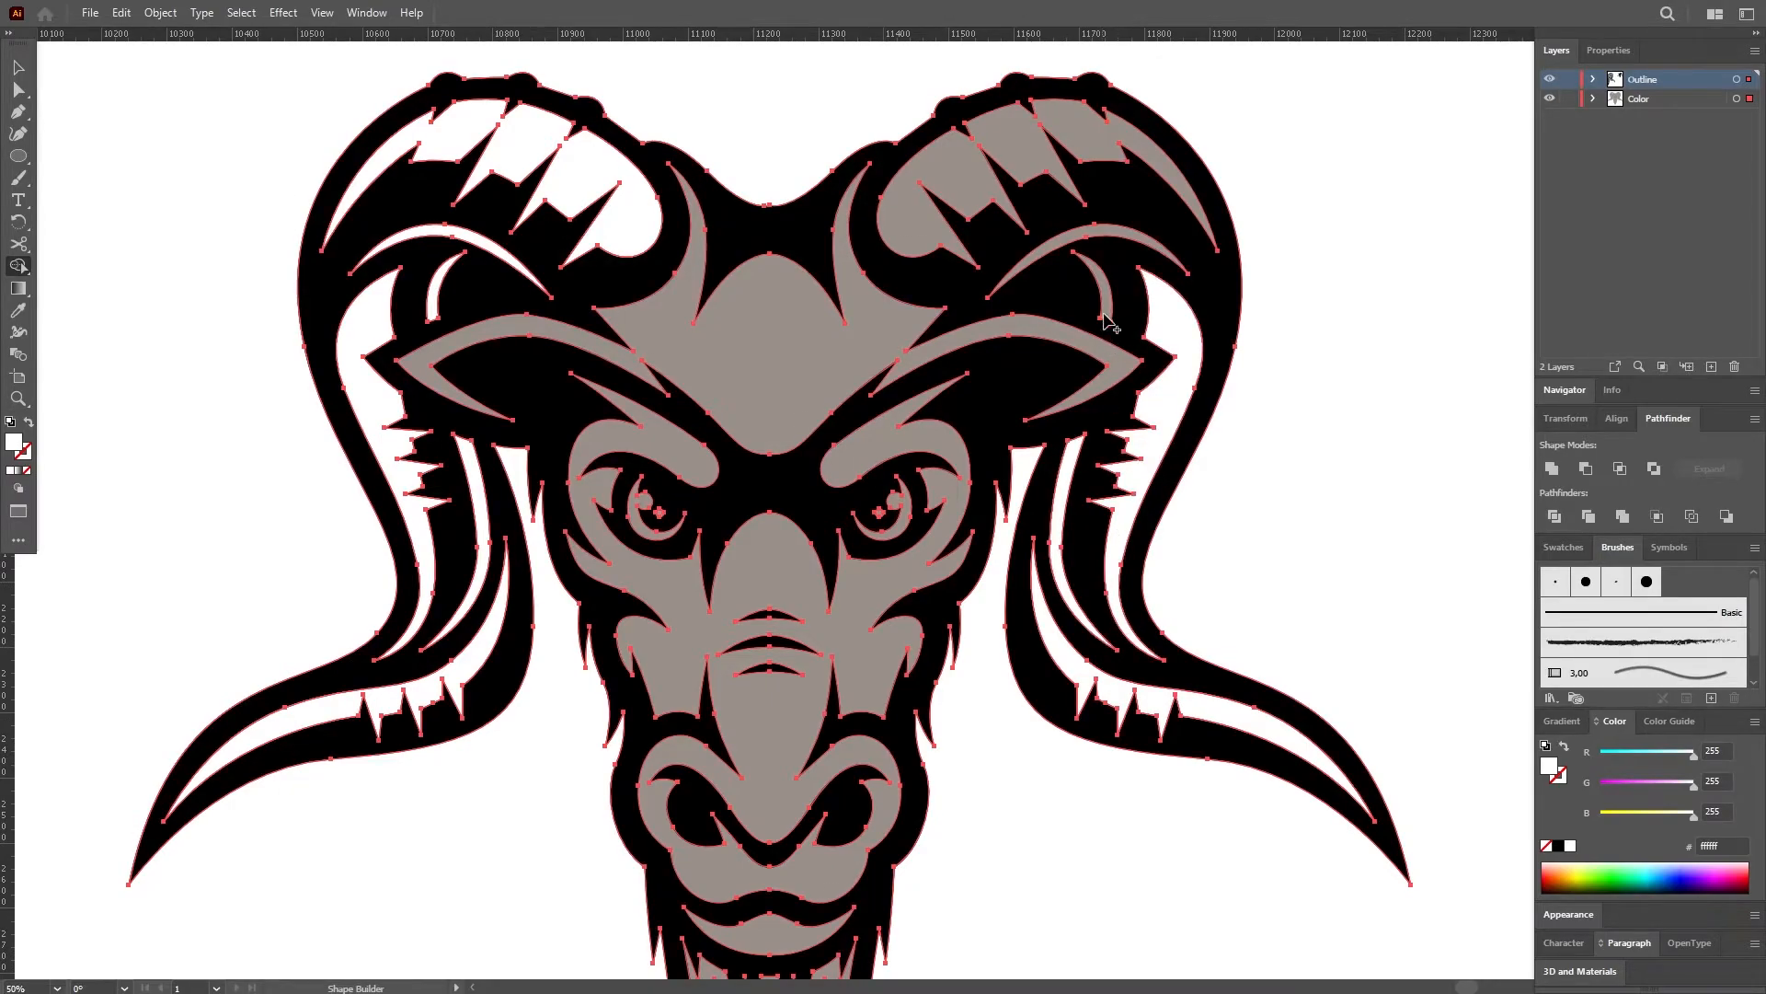
left_click(1078, 241)
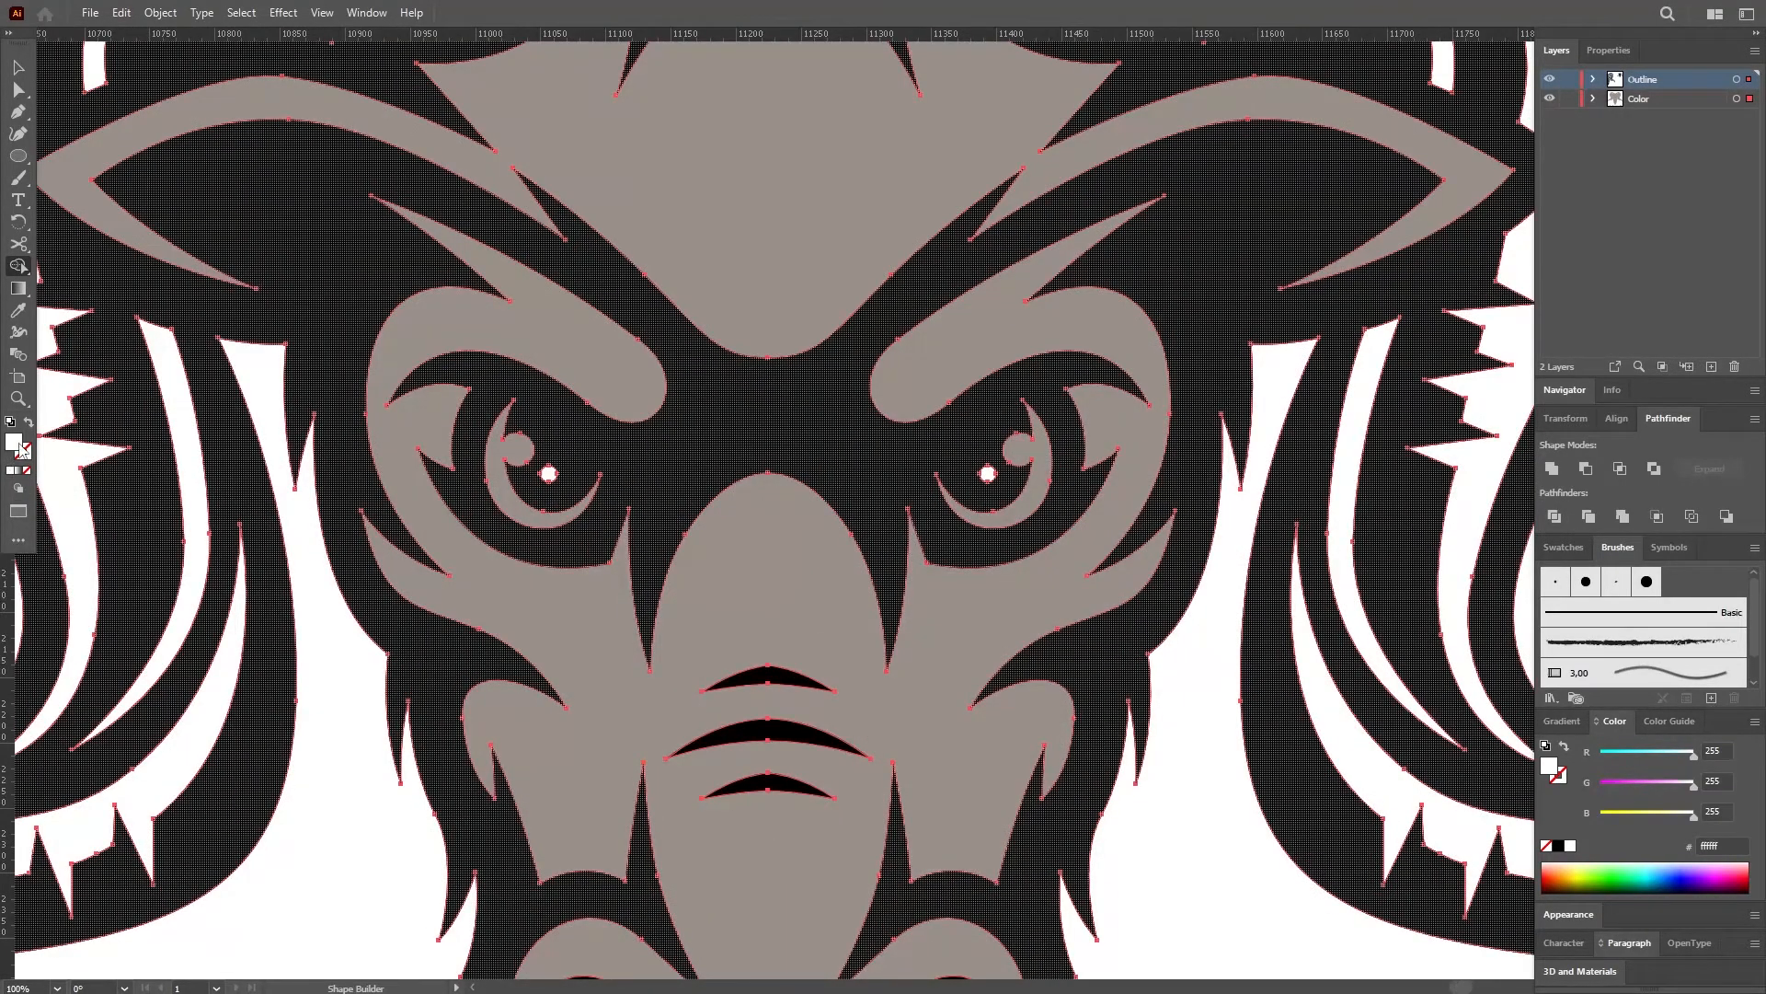
Choose a saturated orange fill and apply it to the crescent highlights in both eyes.
double_click(15, 442)
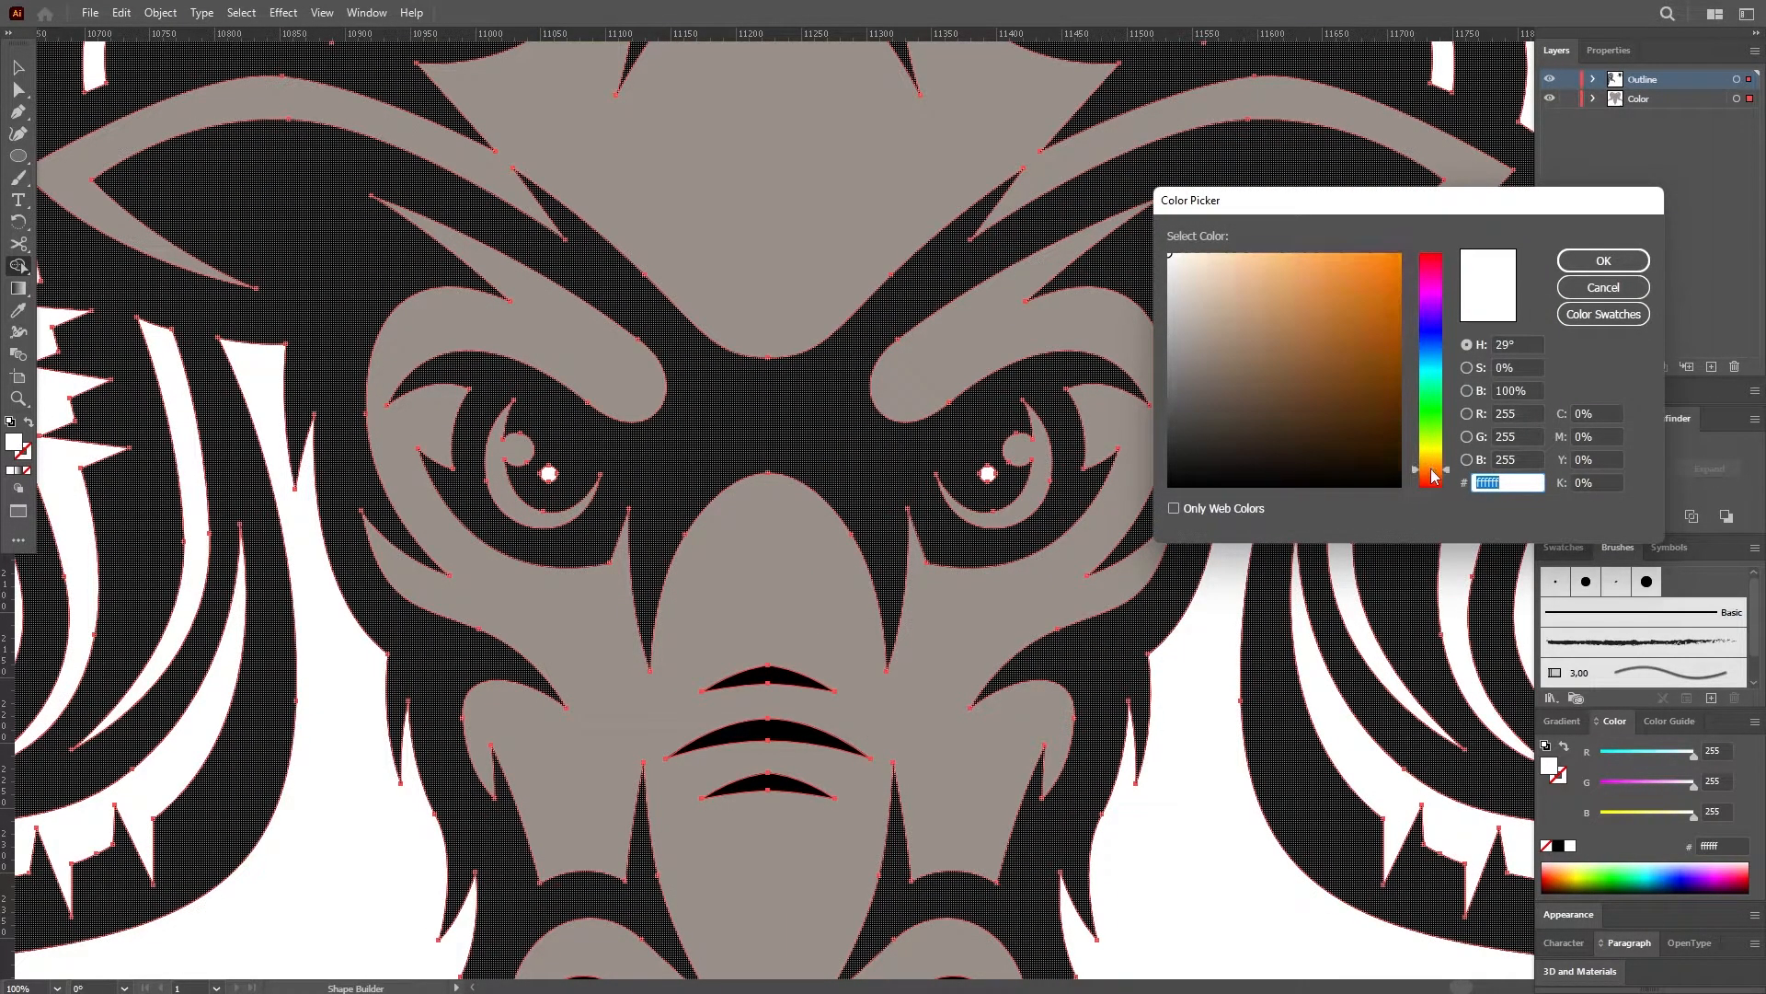
left_click(1400, 263)
left_click(1589, 262)
left_click(1044, 456)
left_click(513, 458)
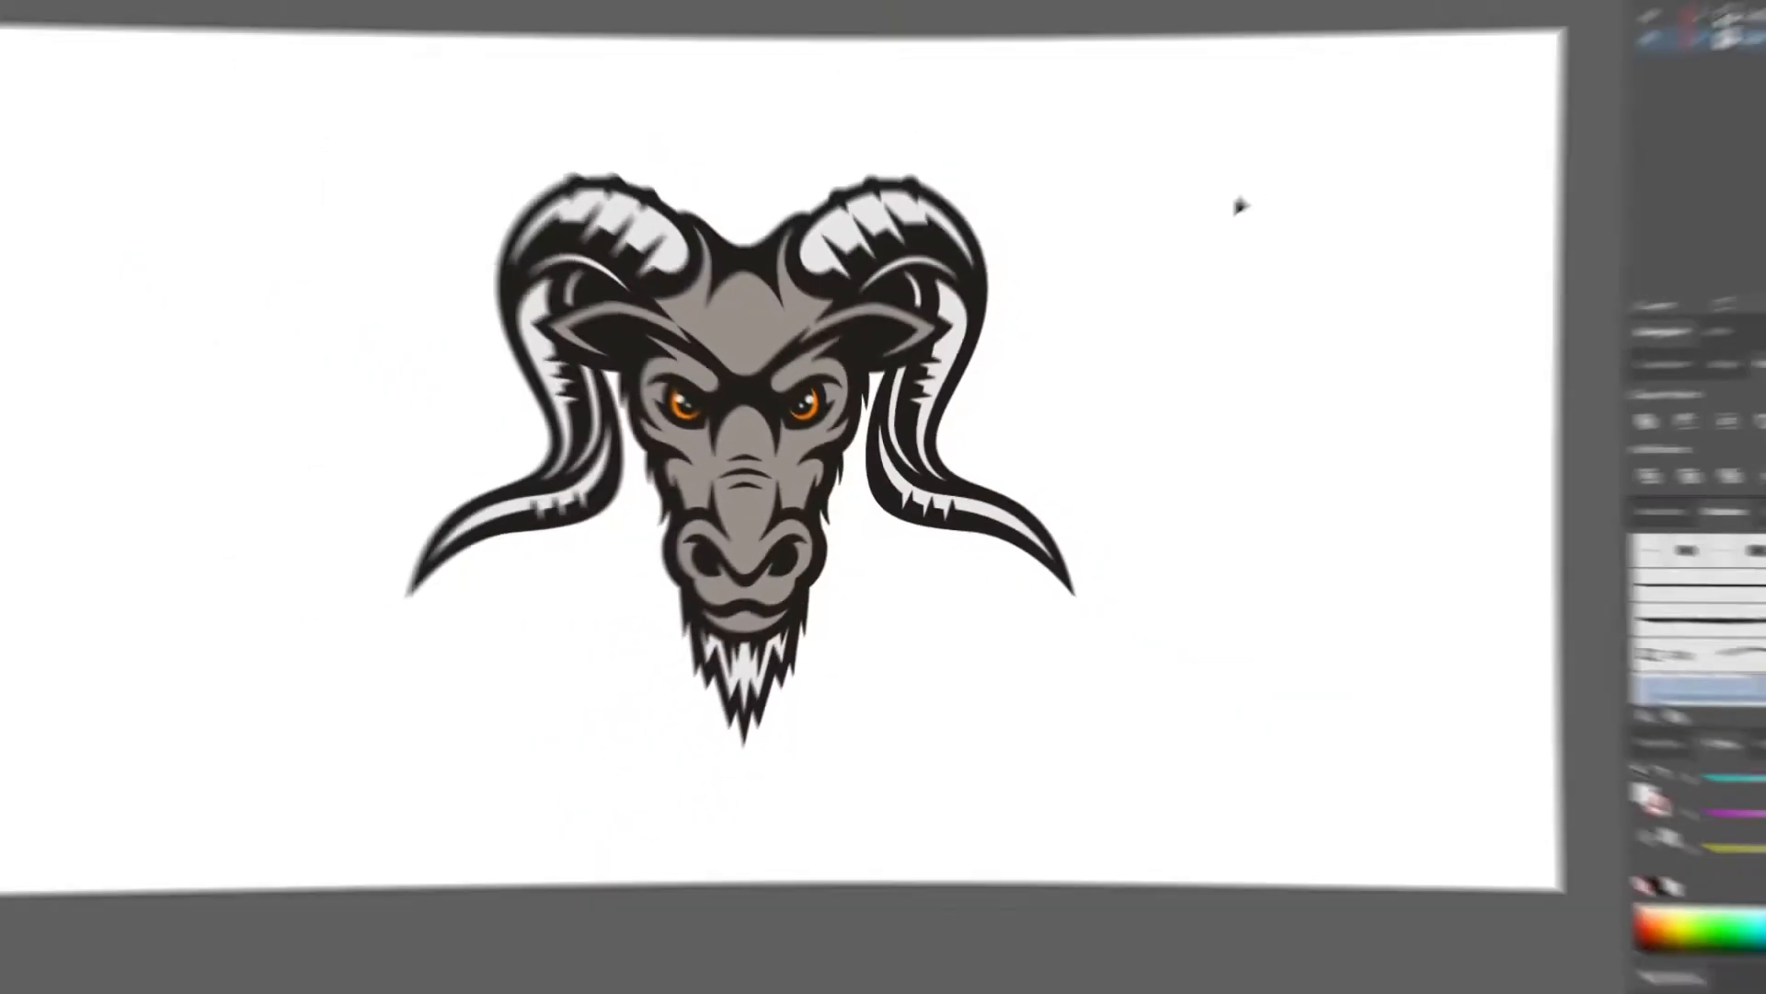
Deselect the artwork and add a new layer between the Outline and Color layers.
left_click_drag(420, 150, 1187, 778)
left_click(1113, 384)
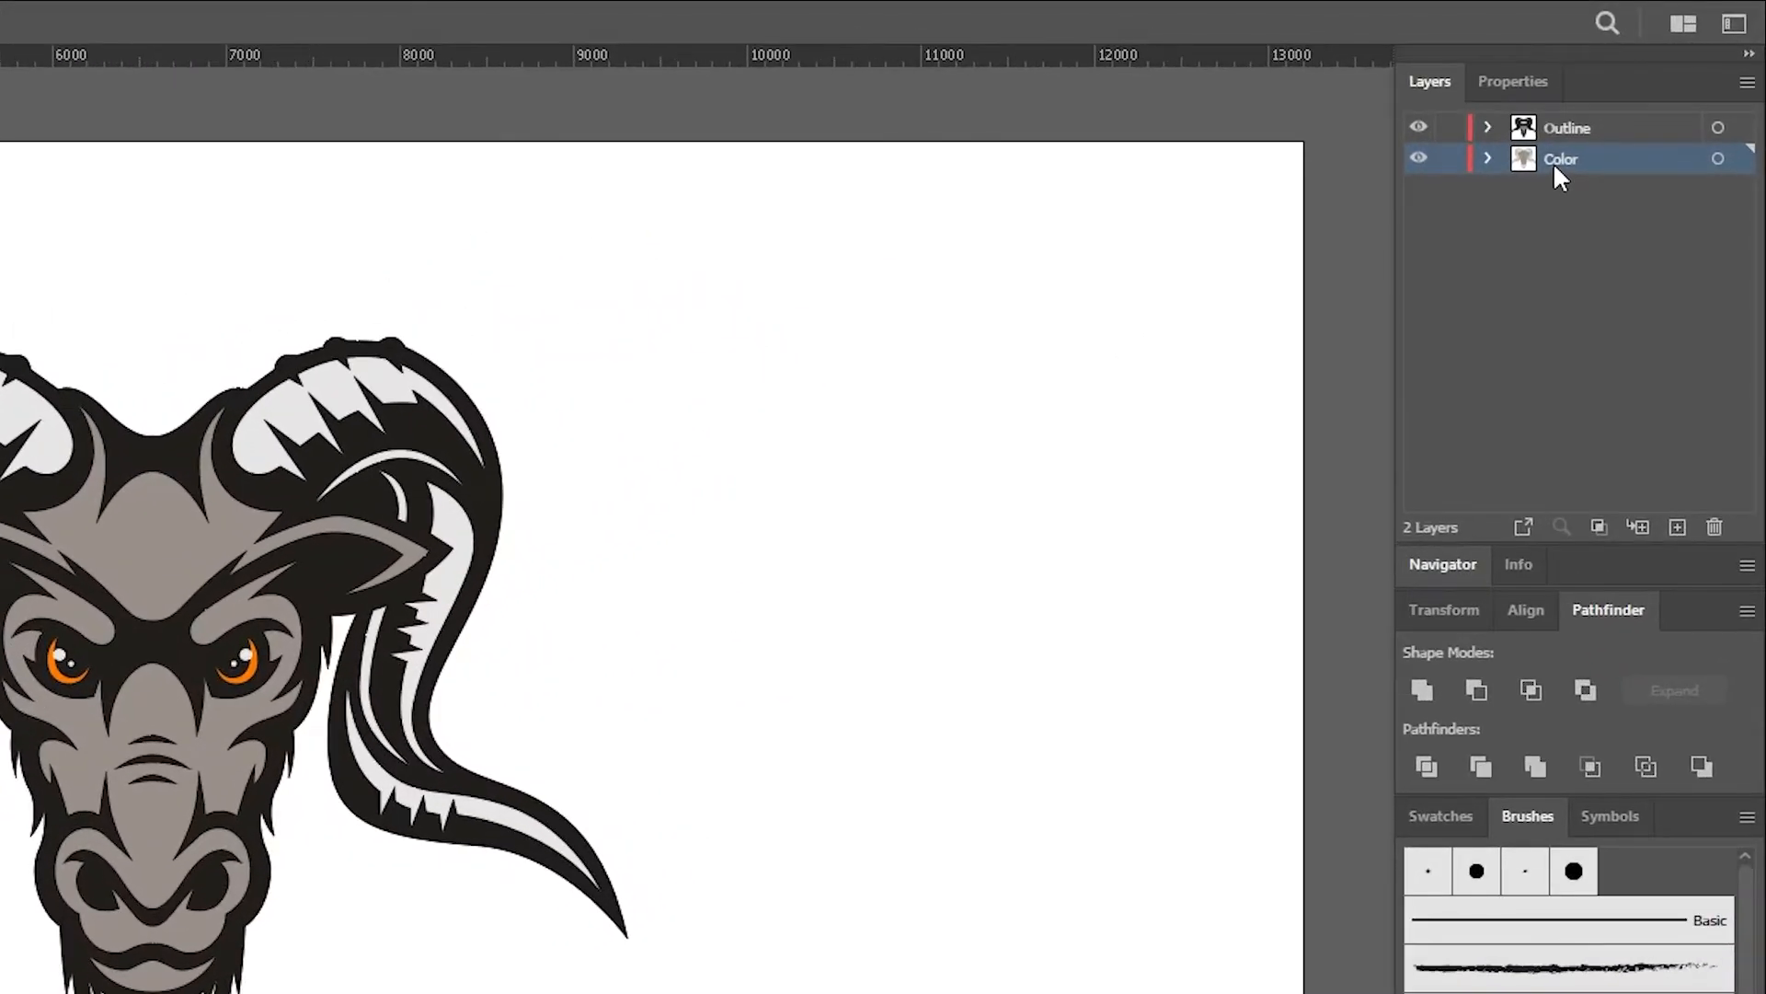
left_click(1679, 526)
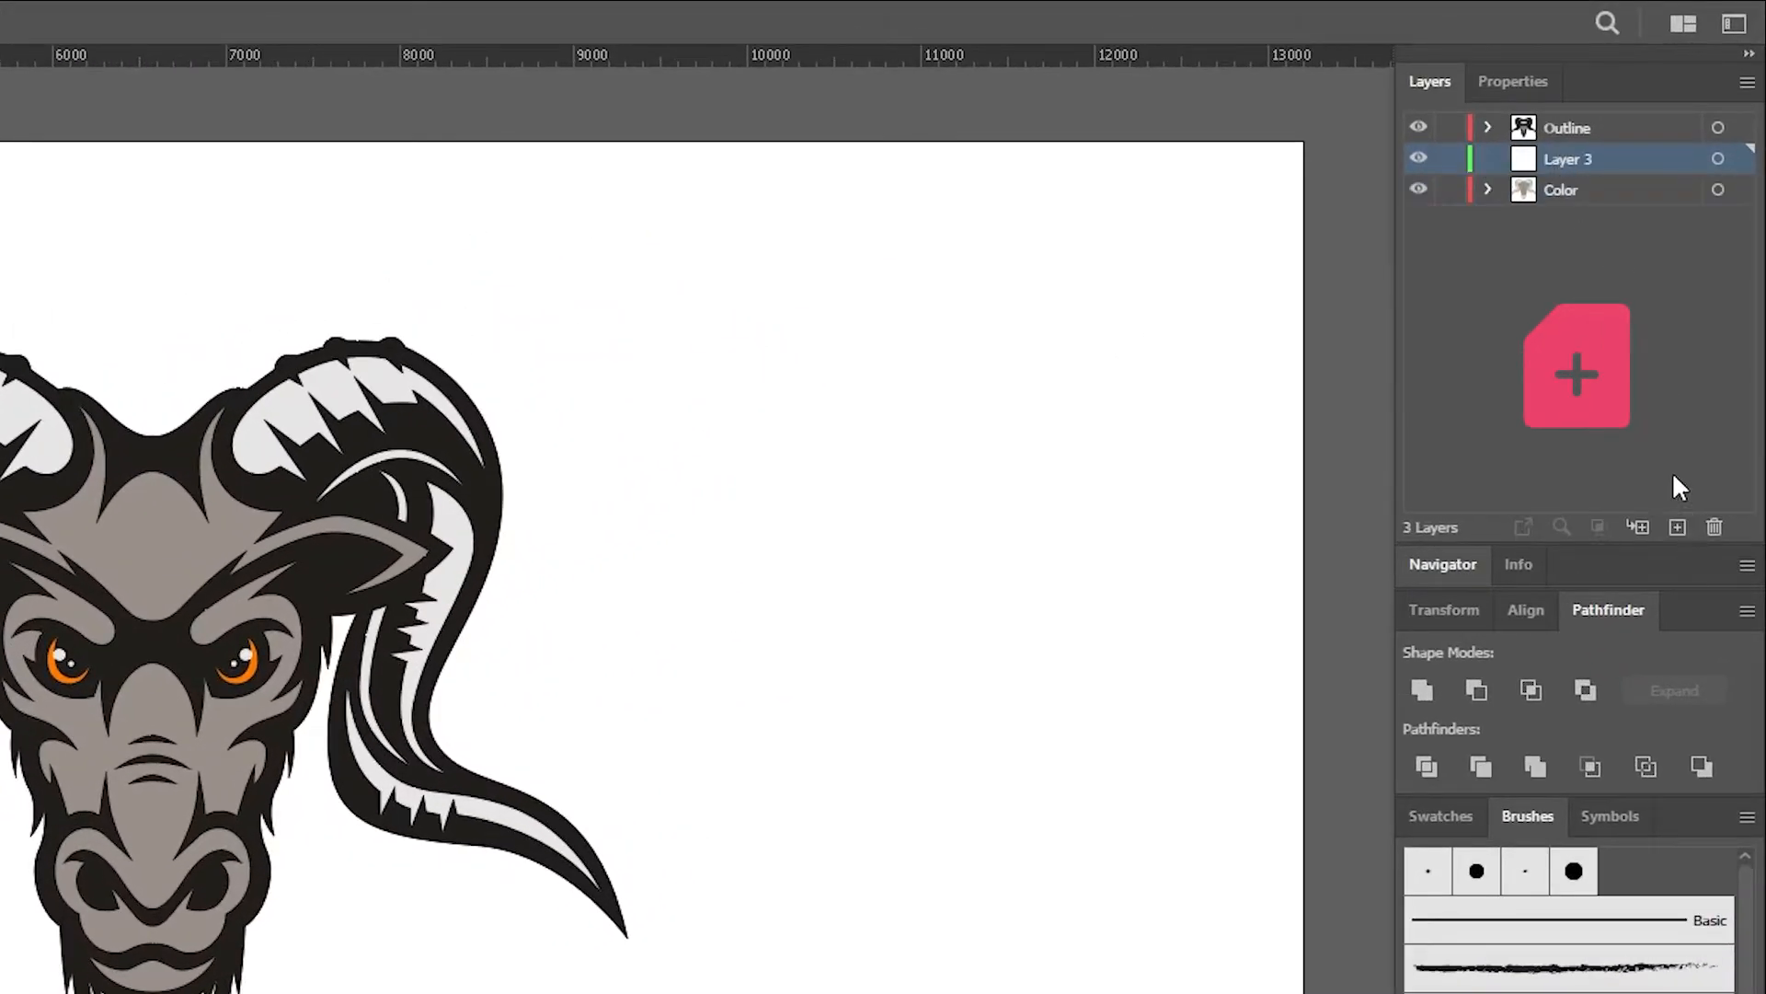
Rename the new middle layer as Shadows and set the fill to a darker warm grey, #7c7875.
double_click(1562, 159)
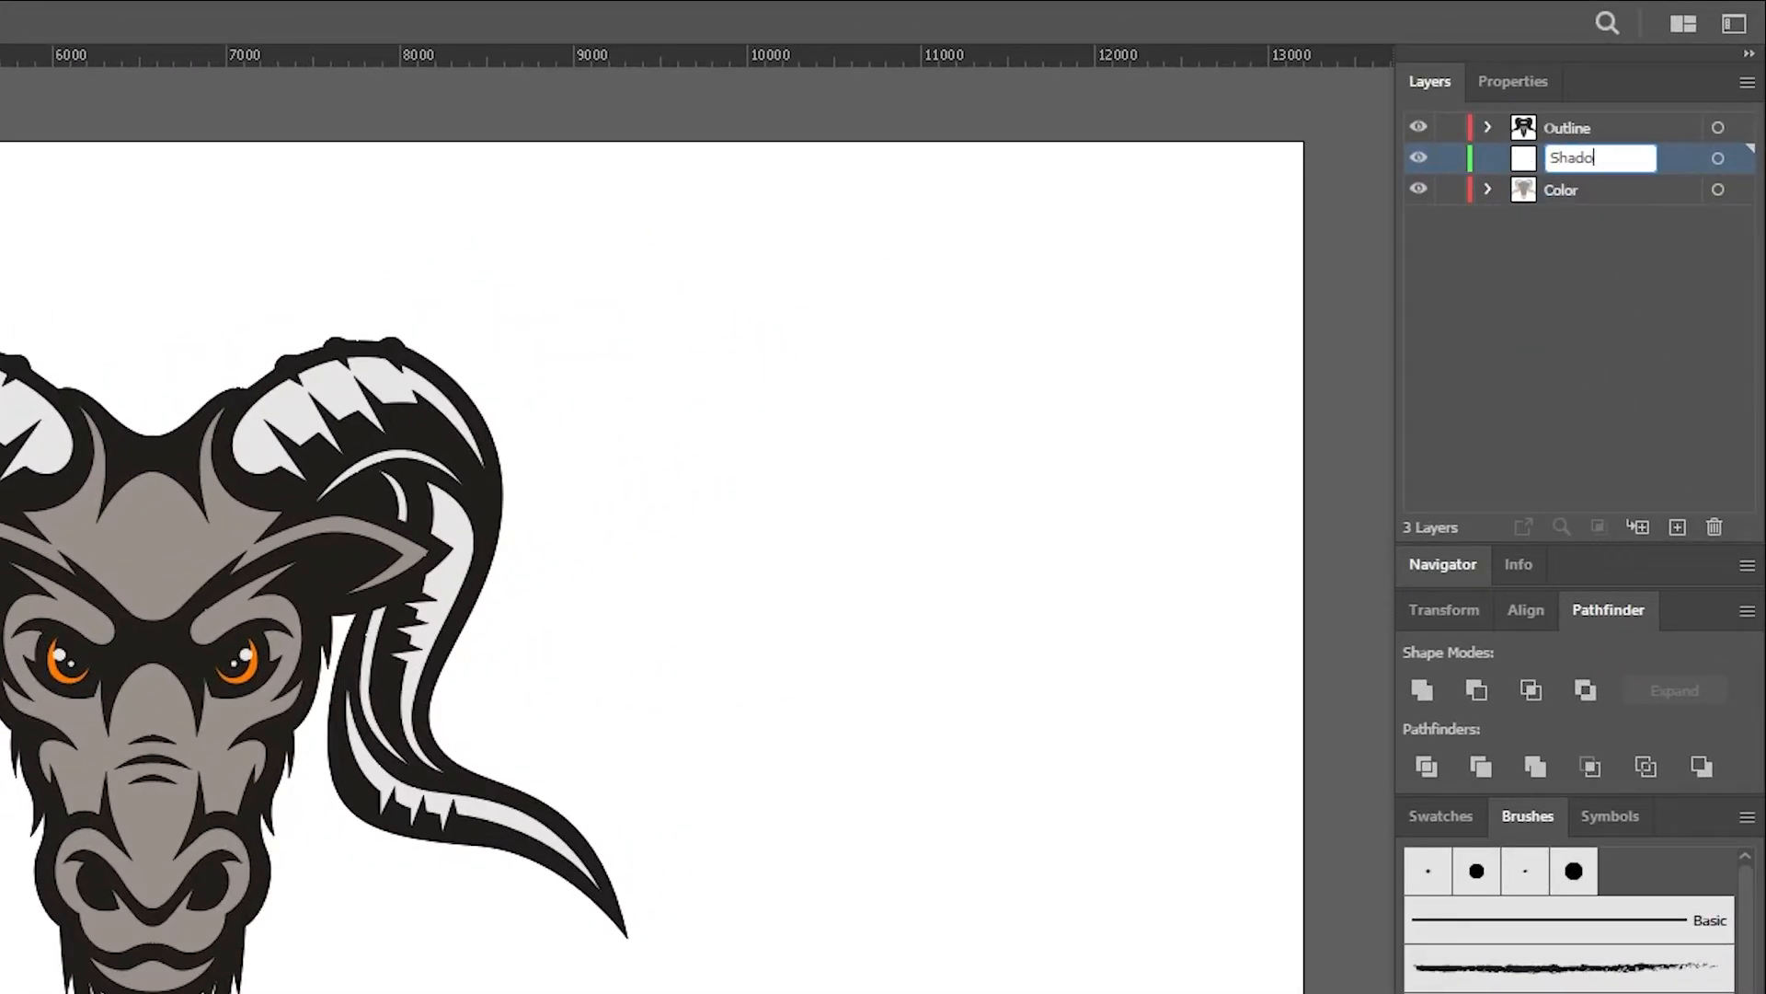
key("Return")
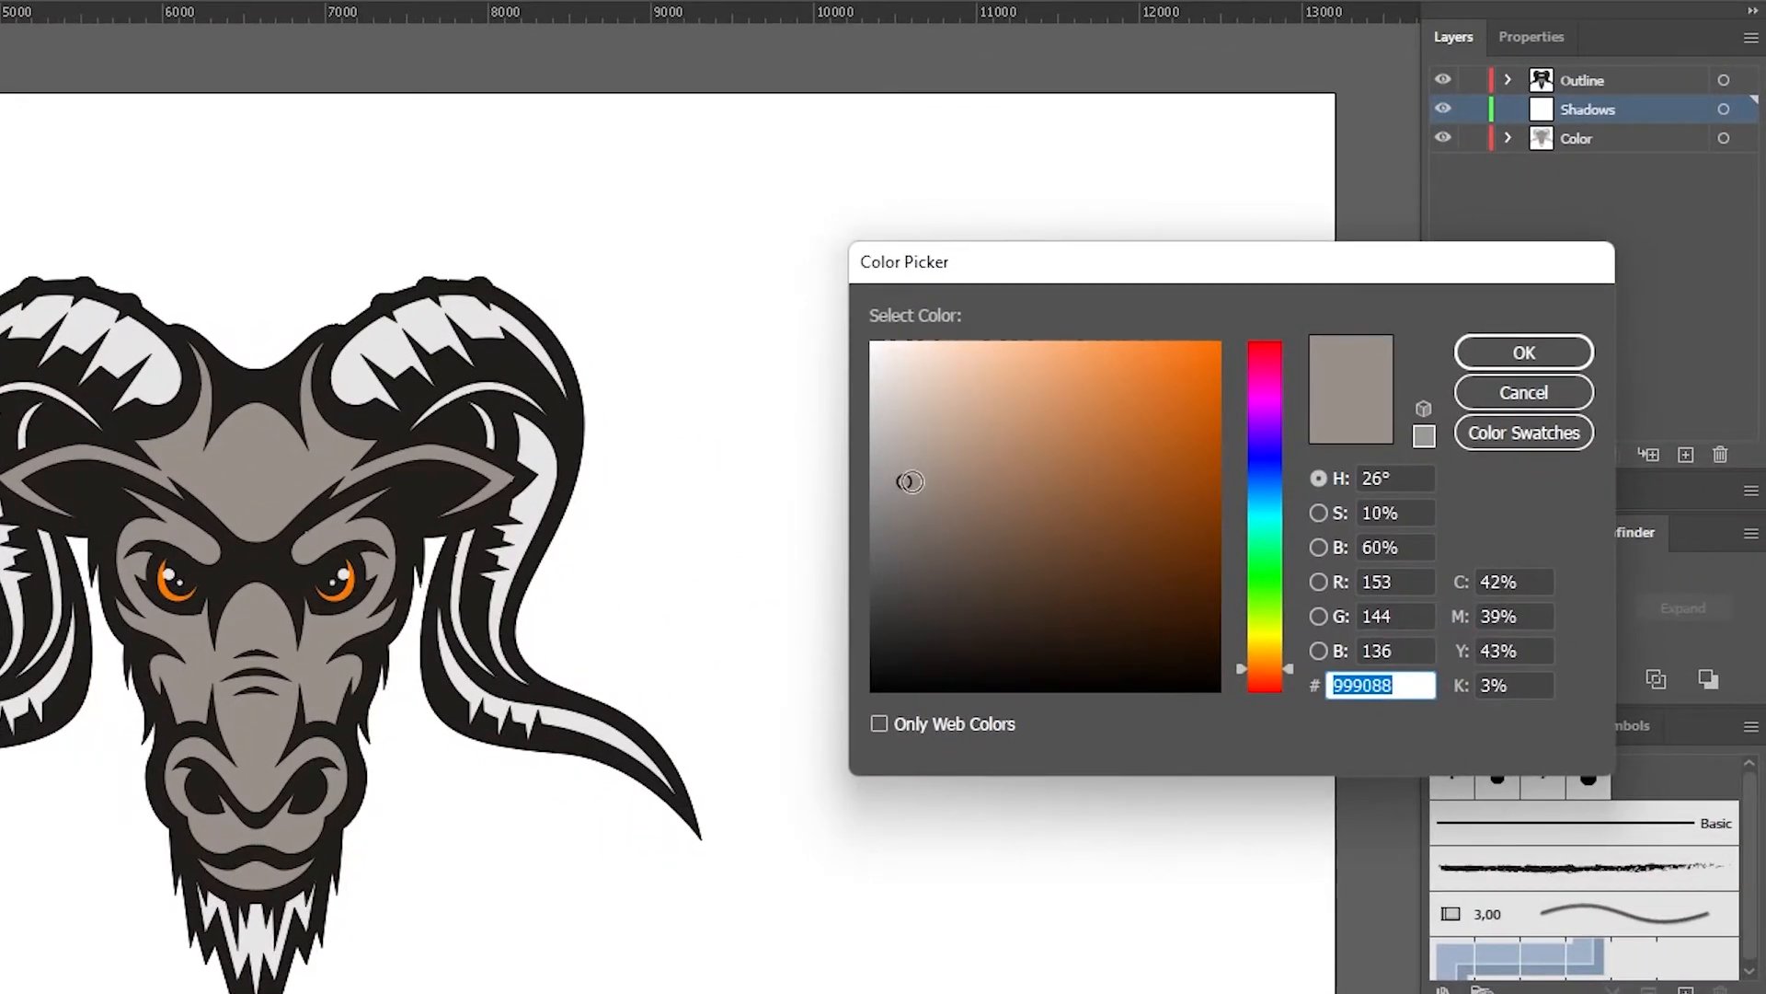
left_click_drag(910, 481, 926, 516)
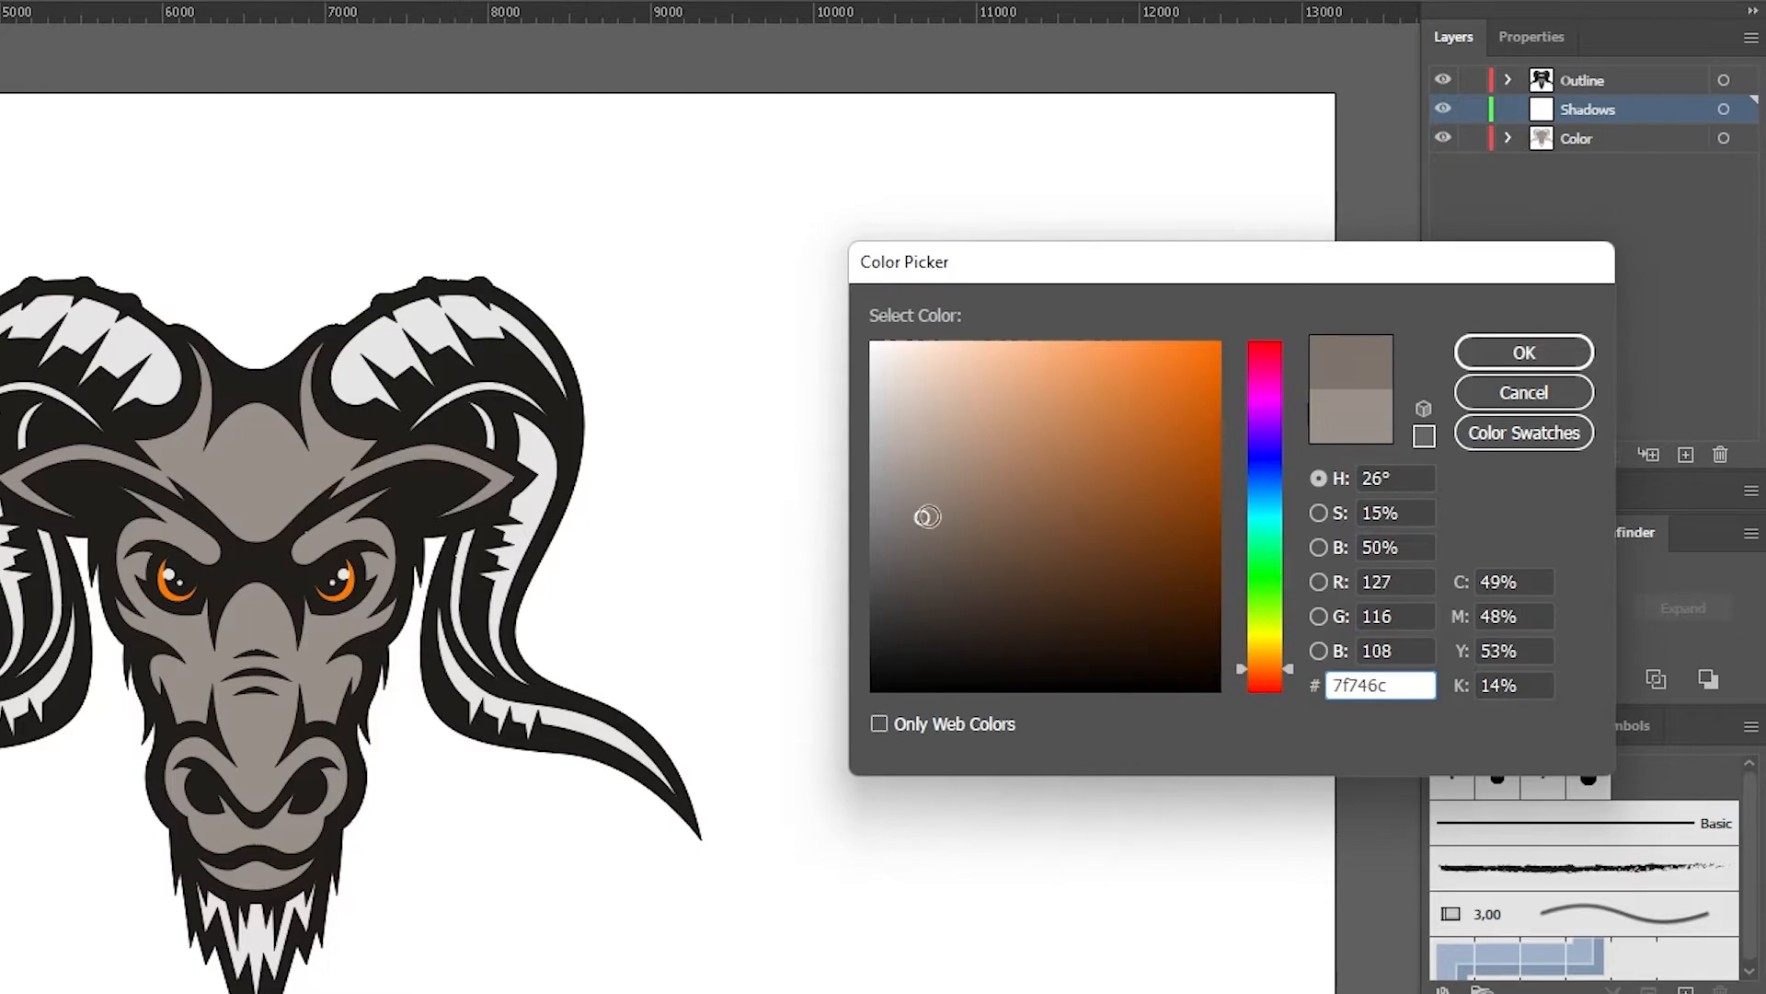
left_click(1525, 353)
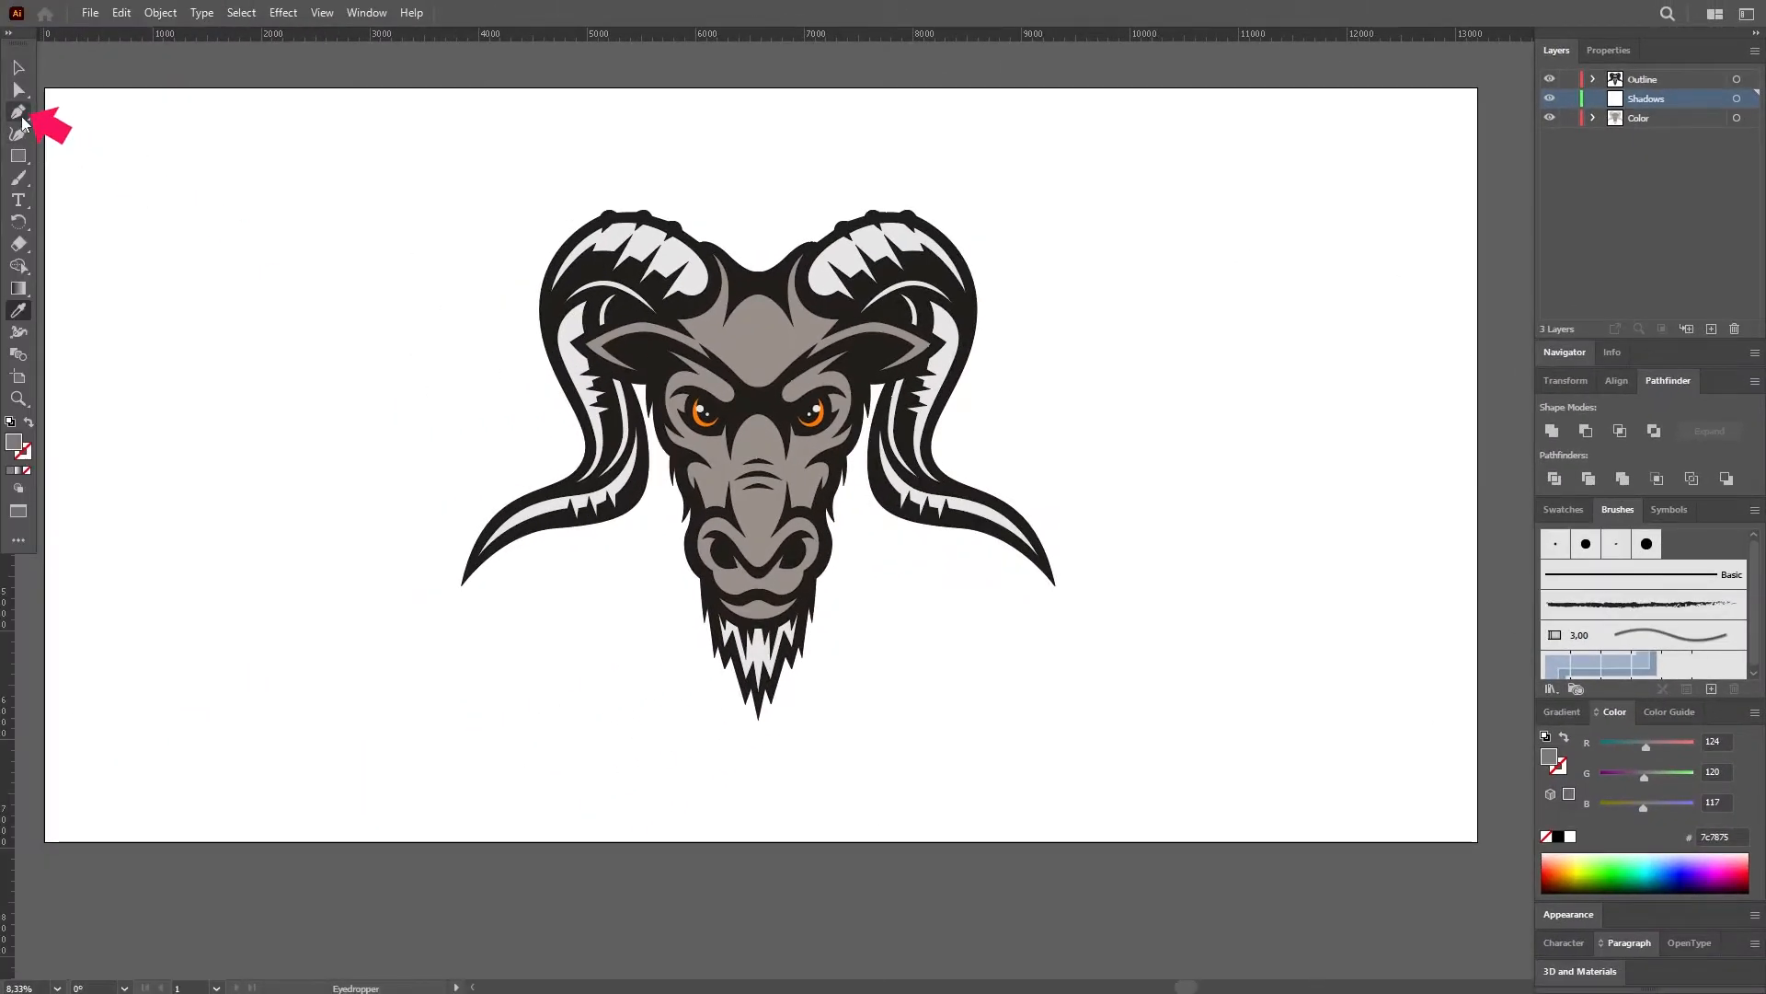
Start a Pen tool shadow contour at the midline of the upper lip, curving around the right nostril and back to the nose tip.
left_click(19, 113)
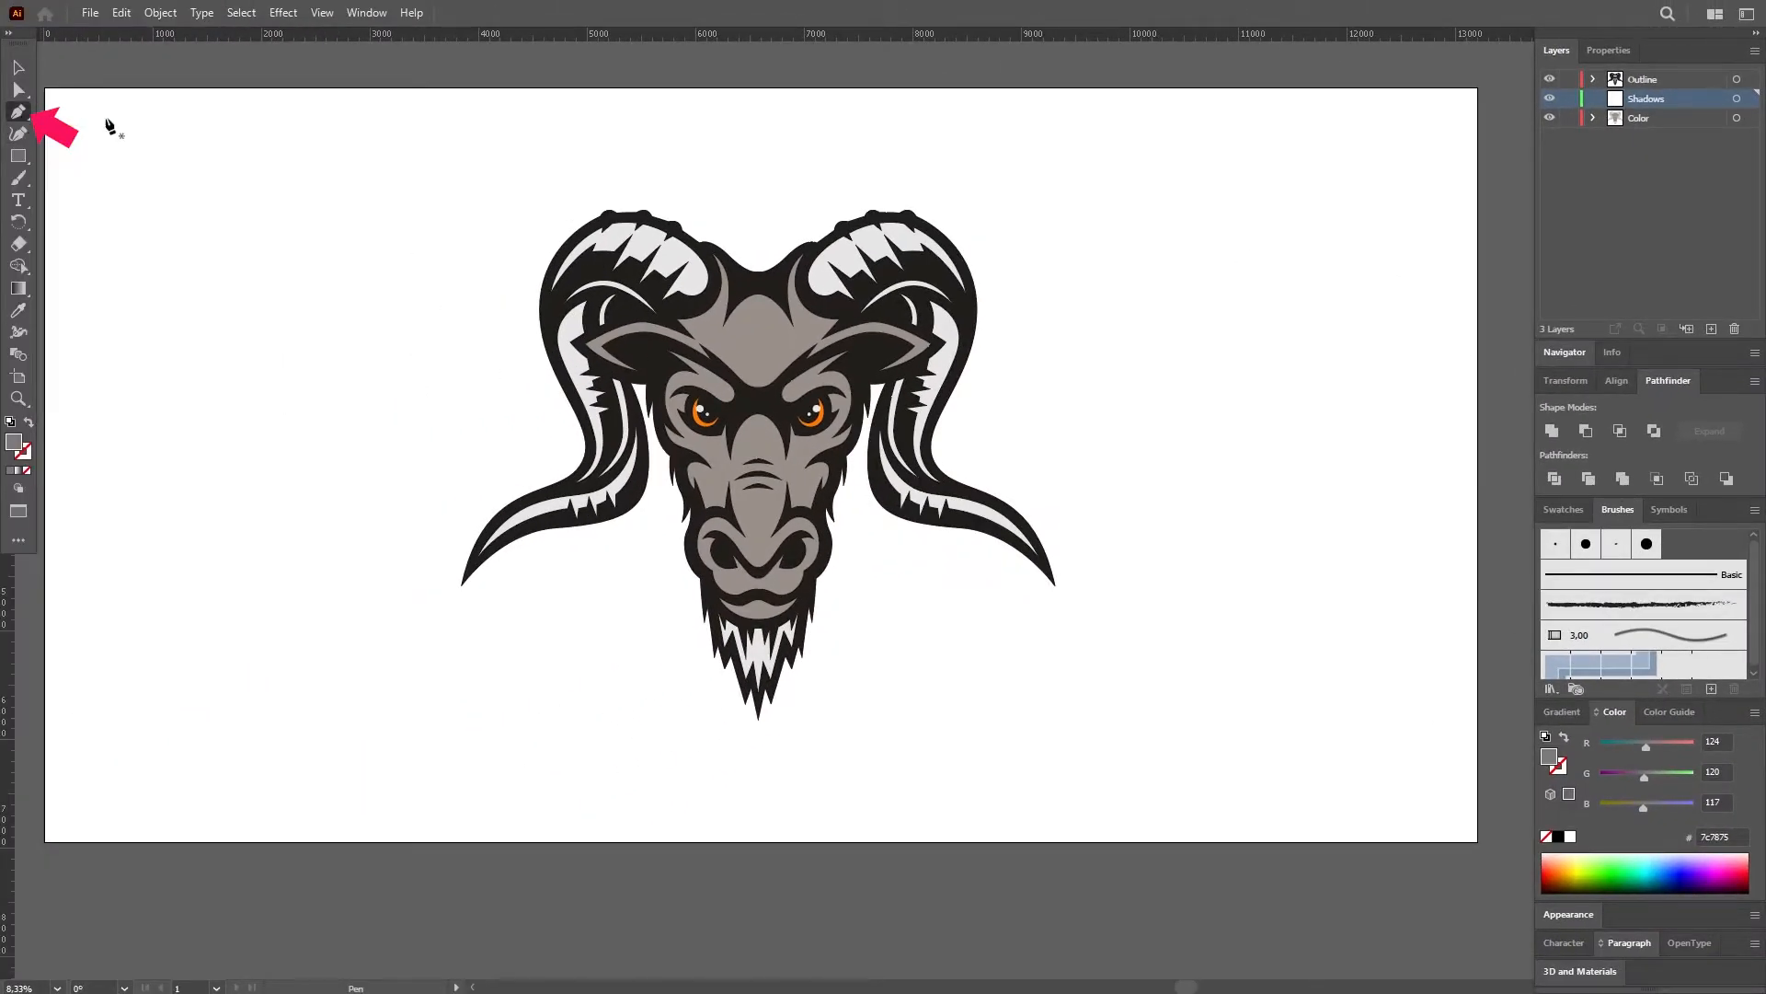
left_click(816, 407)
scroll(816, 443, "up", 4)
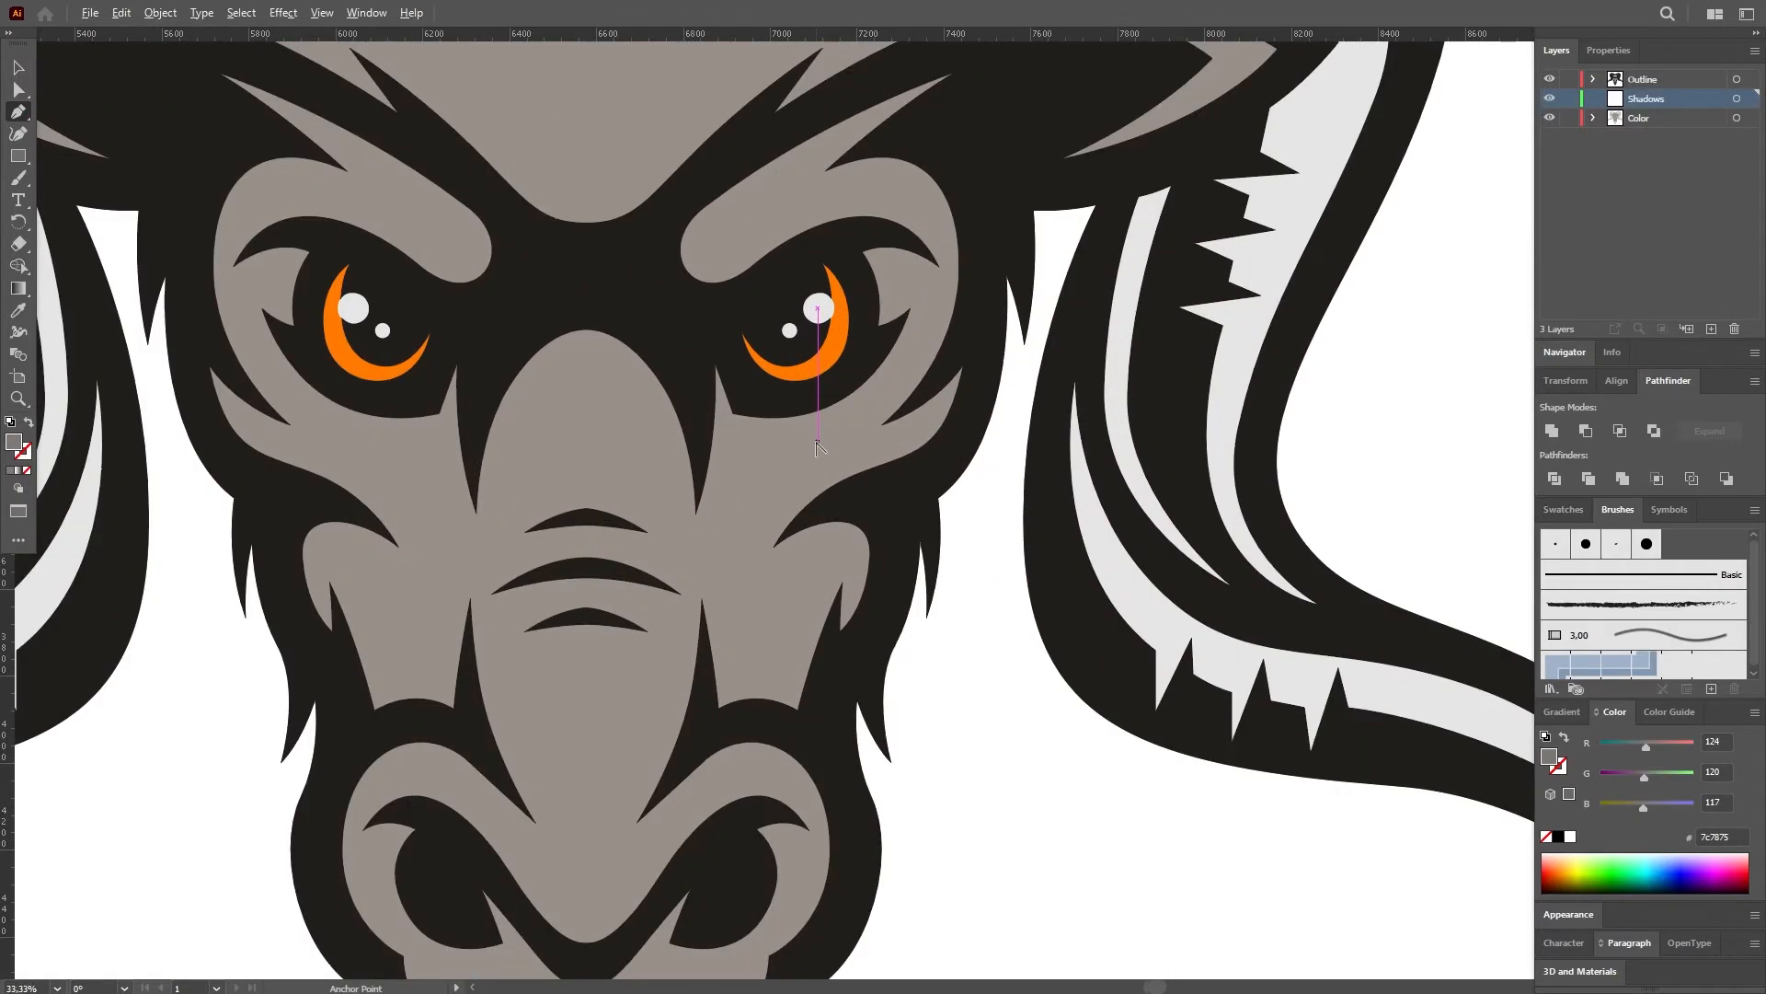
scroll(718, 626, "down", 5)
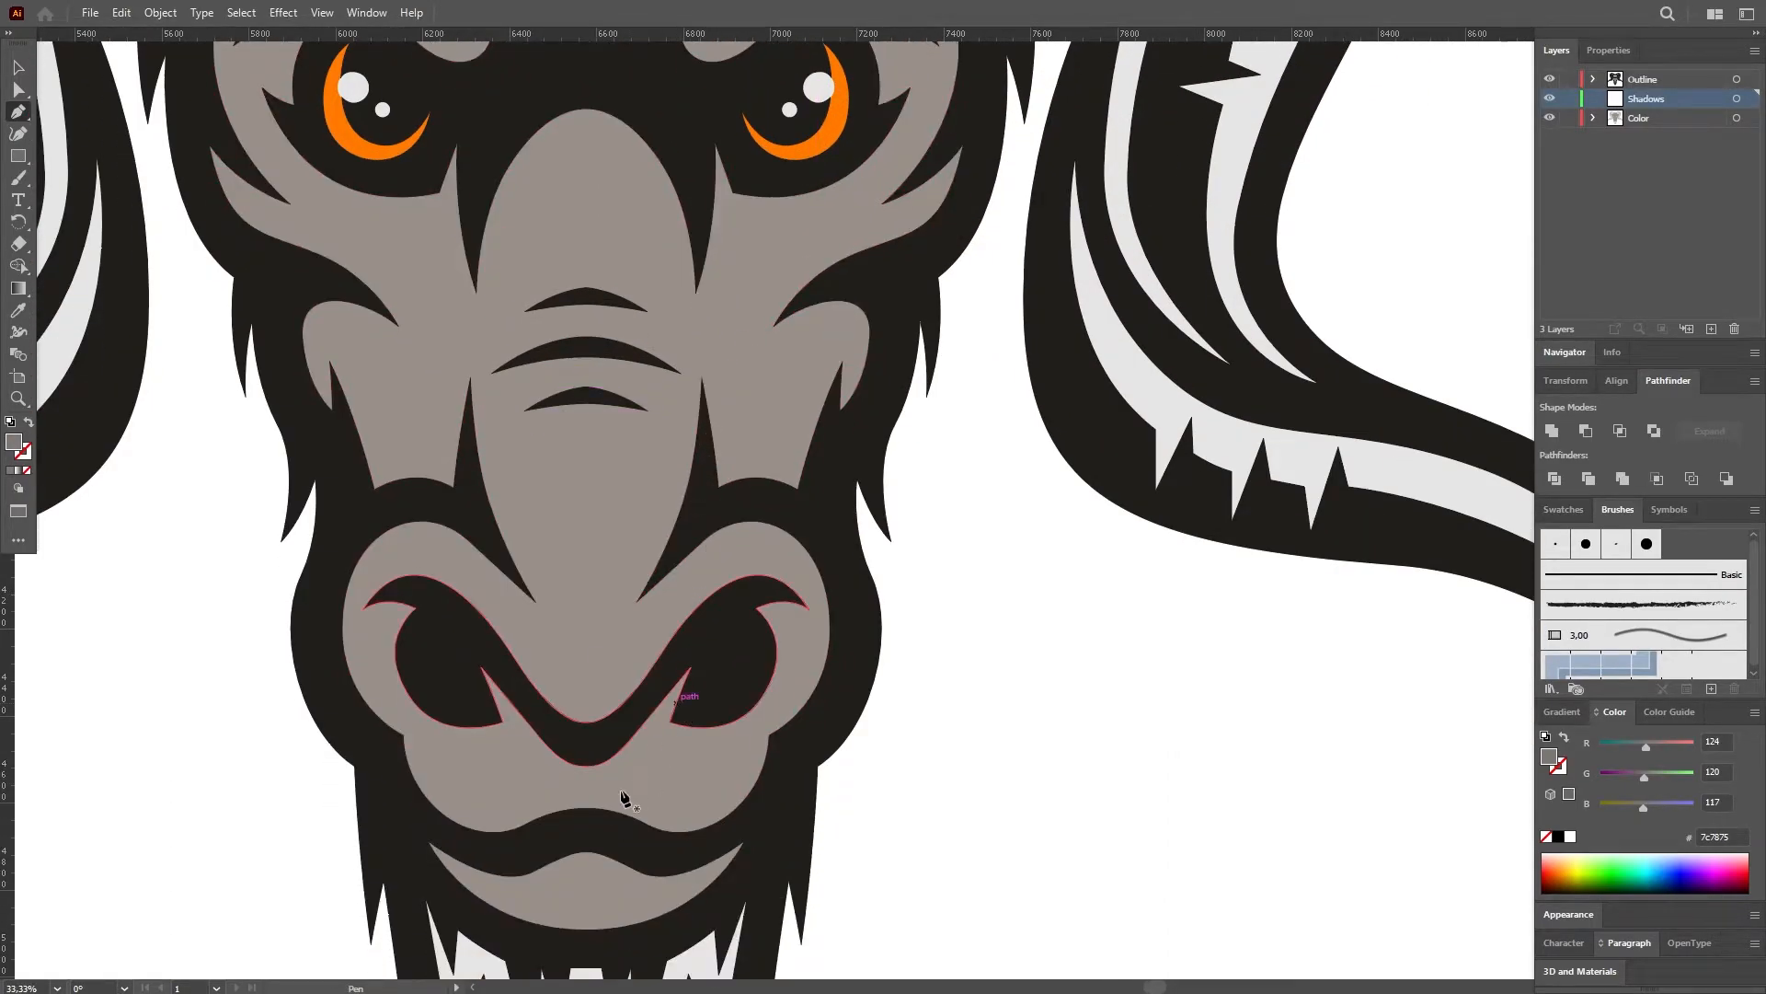
scroll(607, 793, "up", 2)
left_click(574, 781)
left_click_drag(740, 655, 783, 523)
left_click_drag(944, 639, 1048, 555)
left_click(1021, 429)
left_click_drag(1021, 430, 948, 378)
left_click_drag(726, 562, 574, 681)
Continue the muzzle shadow up the nose midline, over the right nostril and down the outer muzzle, then close the shape and end drawing.
left_click_drag(574, 494, 583, 500)
left_click_drag(723, 414, 816, 335)
left_click_drag(1023, 319, 1120, 426)
left_click(1087, 589)
left_click(966, 765)
left_click(860, 887)
left_click(706, 899)
left_click(574, 870)
left_click(574, 782)
key("v")
left_click(600, 284)
Draw a closed, curved shadow shape over the right half of the lower lip, from its midline to the mouth corner.
scroll(599, 284, "down", 5)
scroll(601, 527, "up", 6)
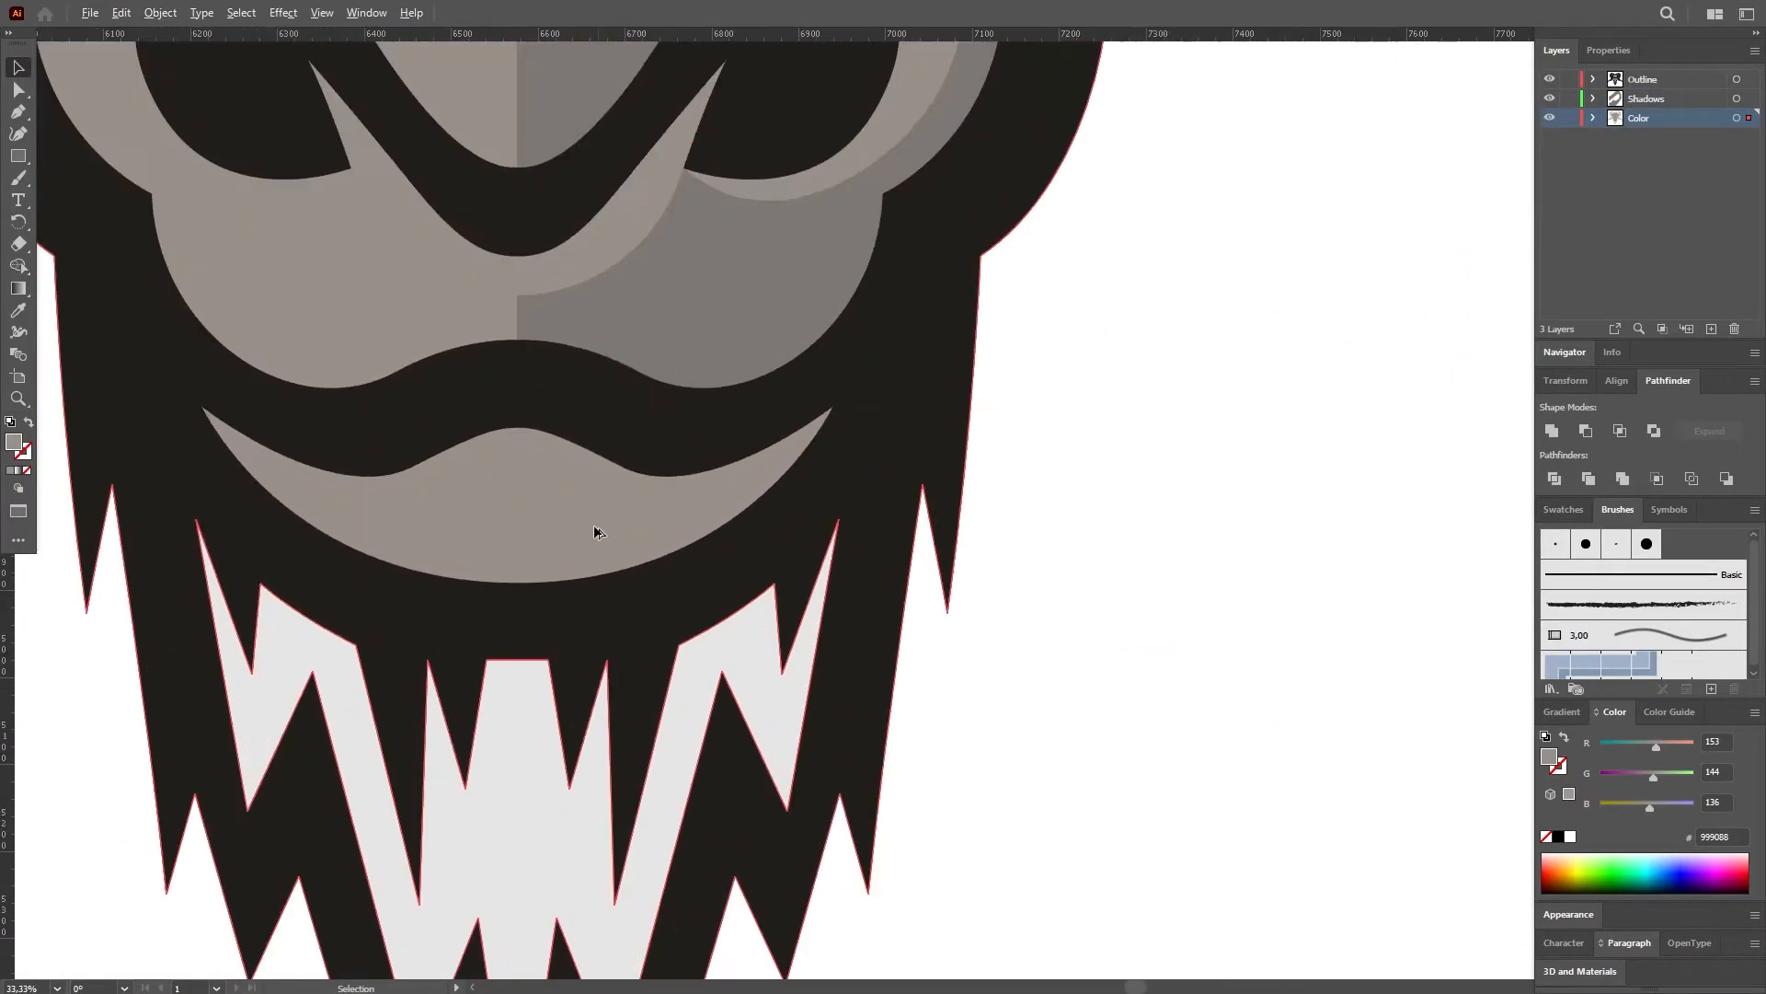
key("p")
left_click_drag(478, 449, 607, 479)
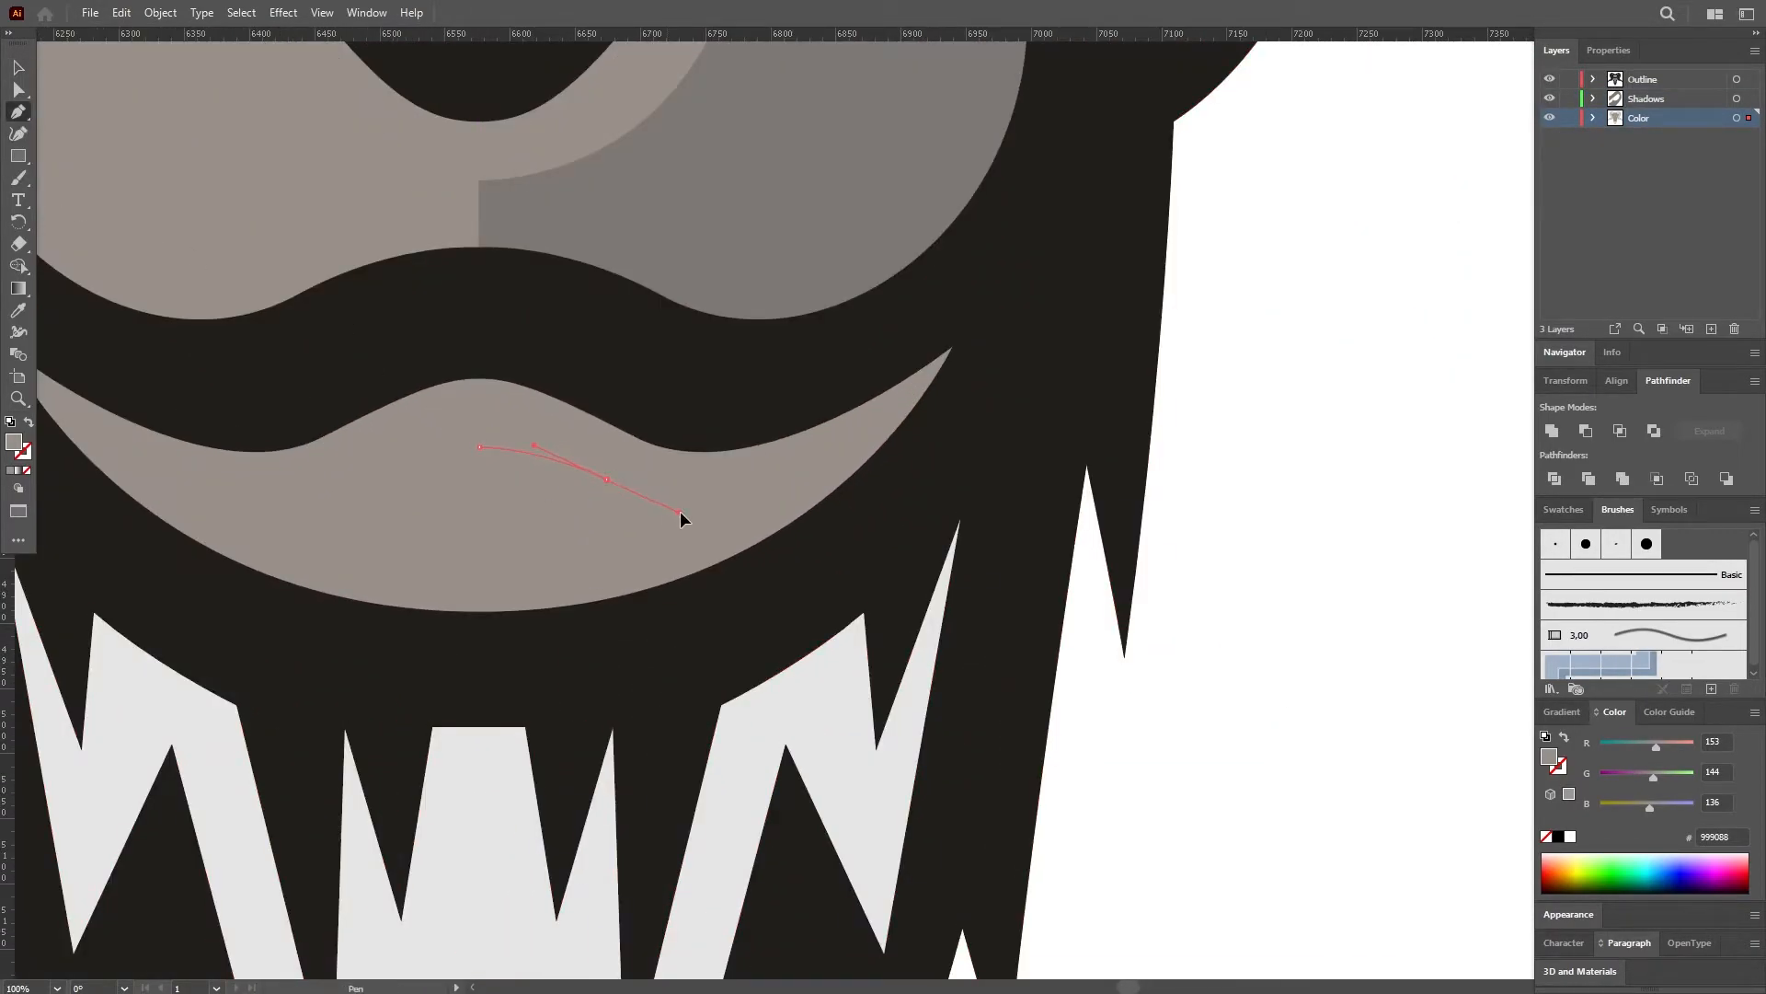
left_click_drag(953, 346, 1052, 218)
left_click(954, 346)
left_click(970, 408)
left_click(480, 652)
left_click(480, 447)
scroll(497, 477, "down", 2)
Recolour the lower lip shape with the shadow grey sampled from the muzzle and deselect it.
key("i")
left_click(611, 323)
key("v")
left_click(915, 355)
scroll(916, 355, "down", 1)
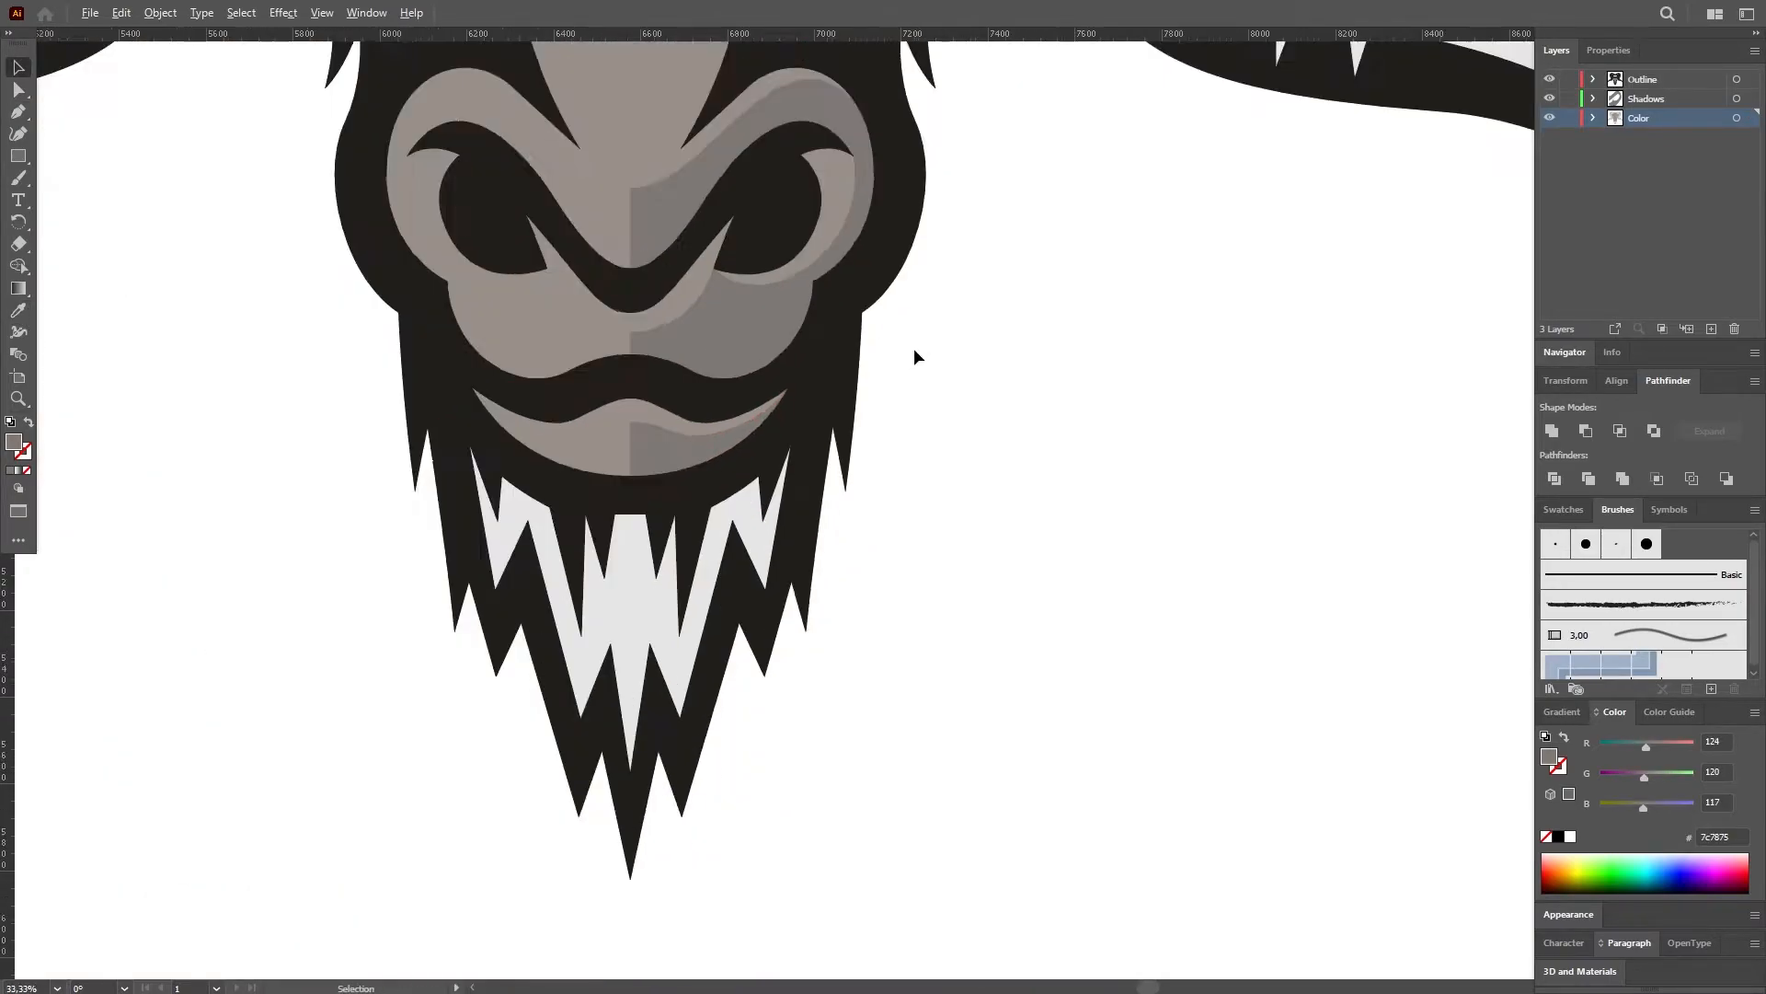
Trace a shadow edge with the Pen tool from the lower nose bridge up its right side, stepping in to the midline at the wrinkles.
scroll(917, 355, "down", 5)
scroll(886, 348, "up", 6)
key("p")
left_click(774, 776)
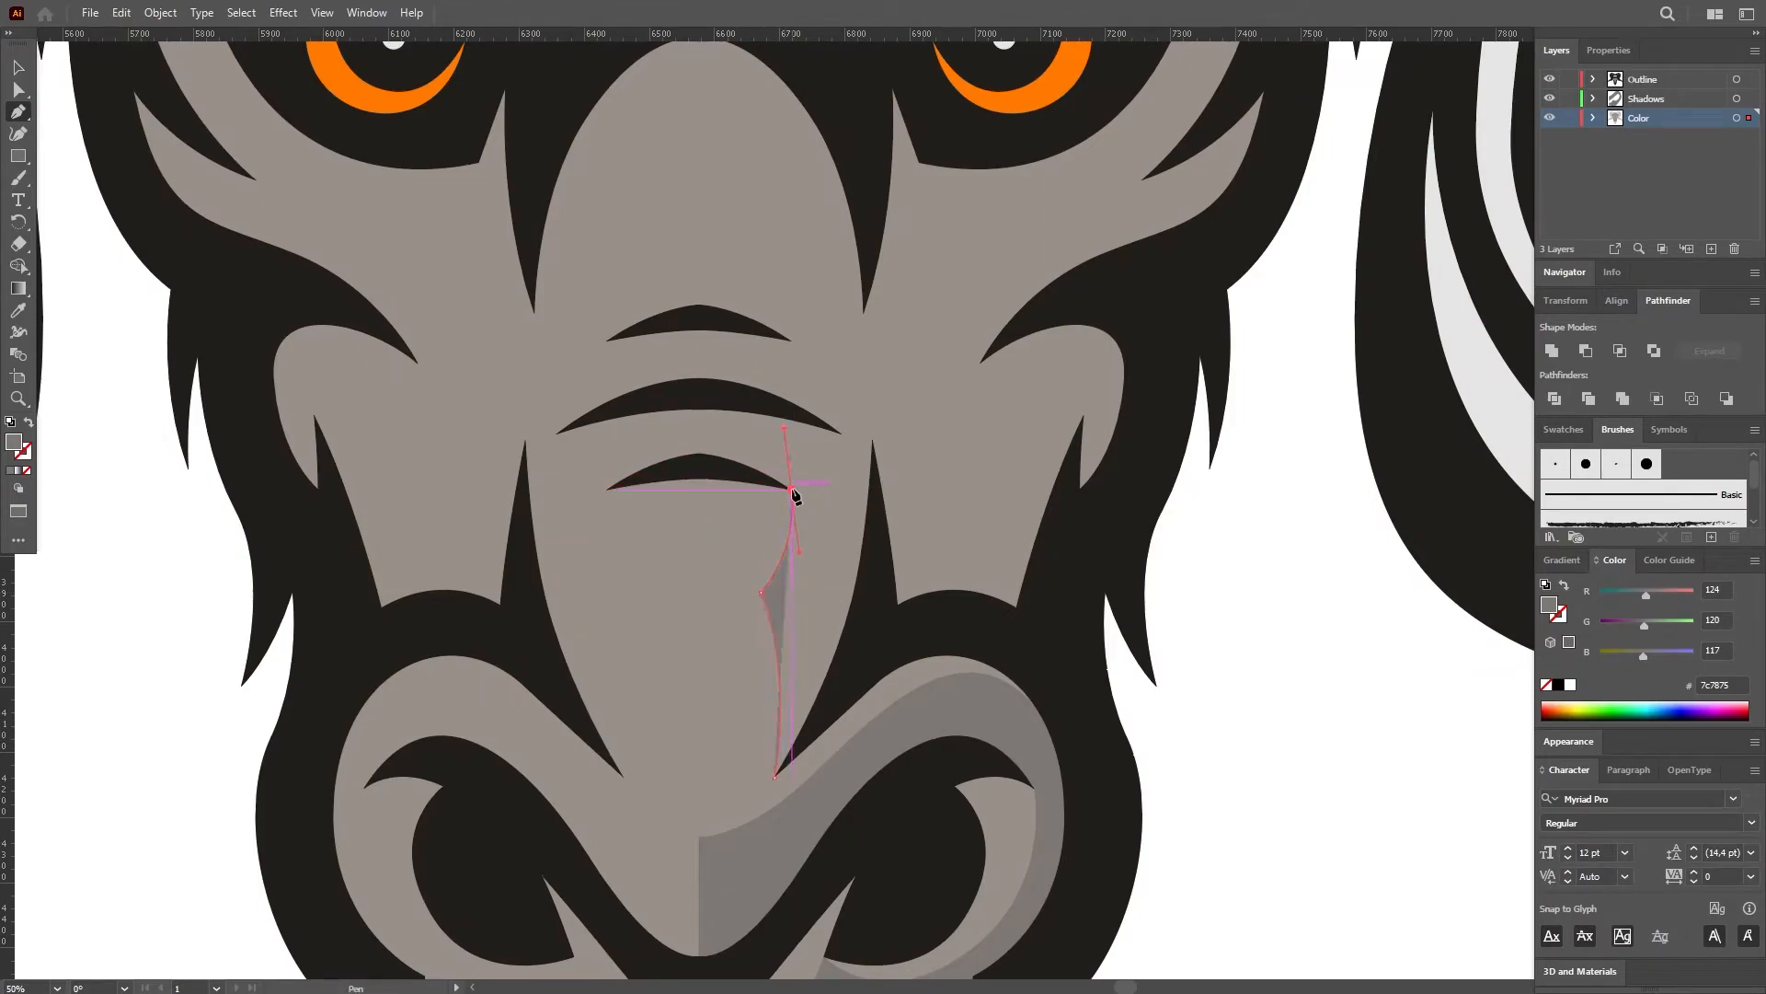
left_click(699, 451)
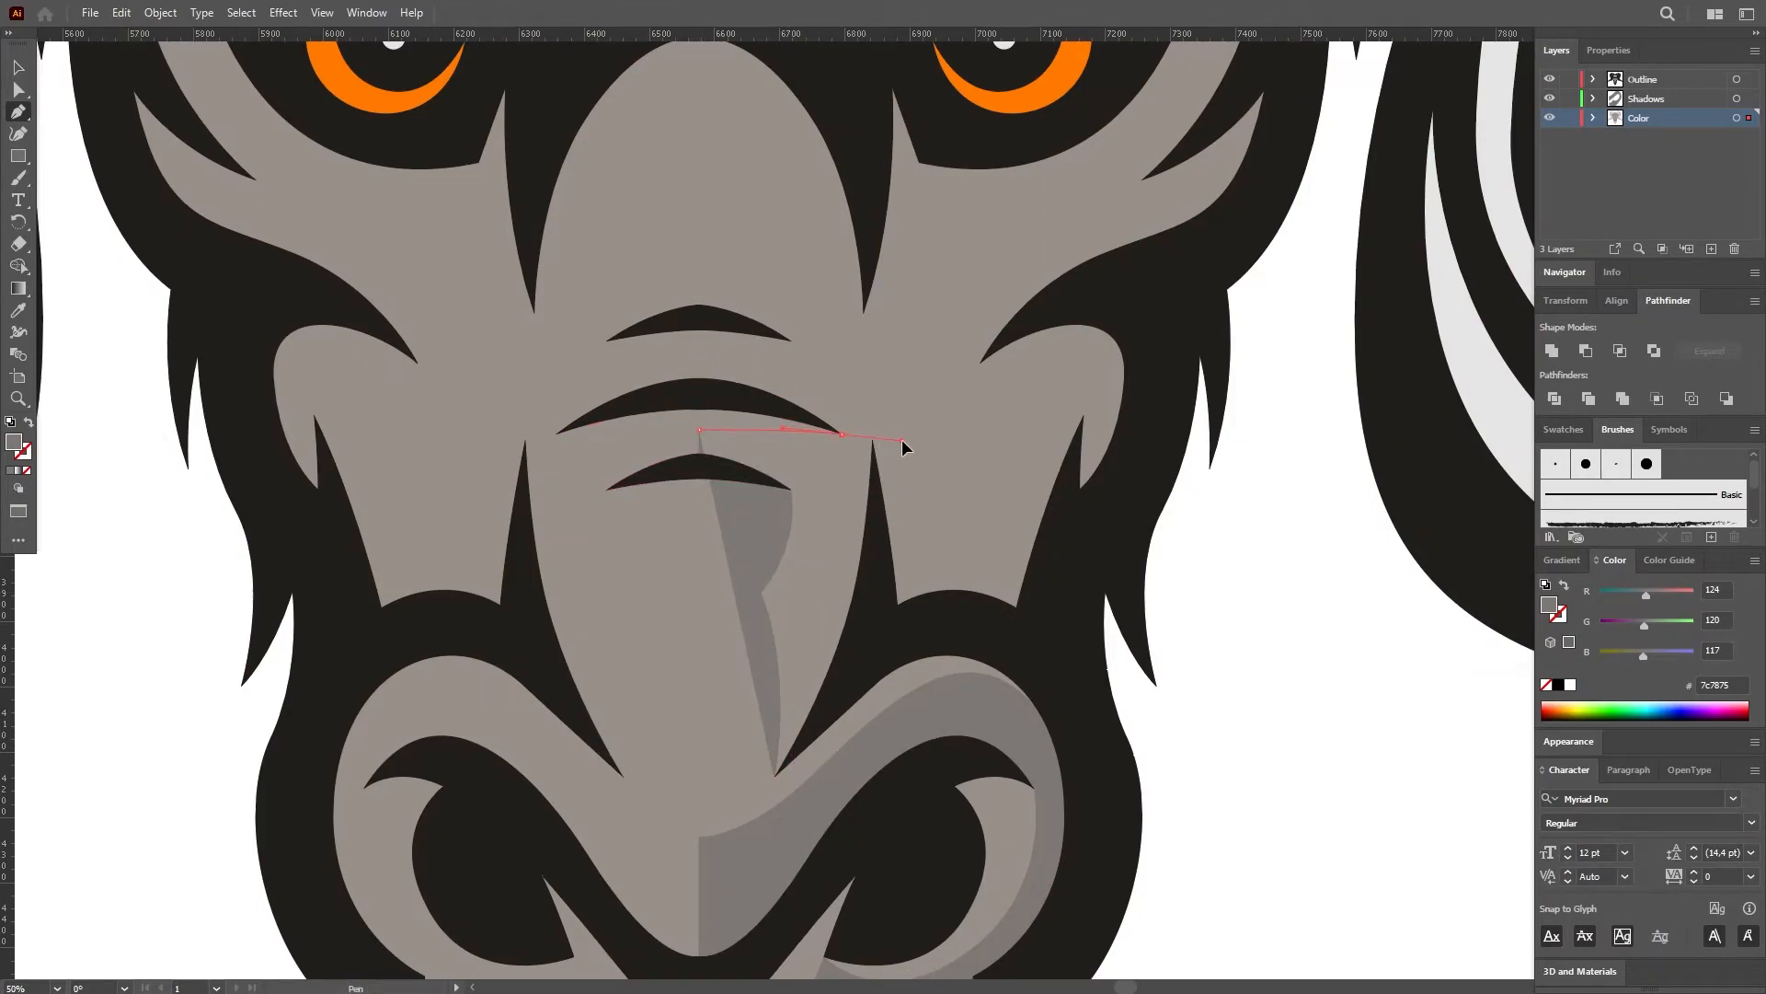
left_click(802, 416)
left_click(699, 379)
left_click(699, 346)
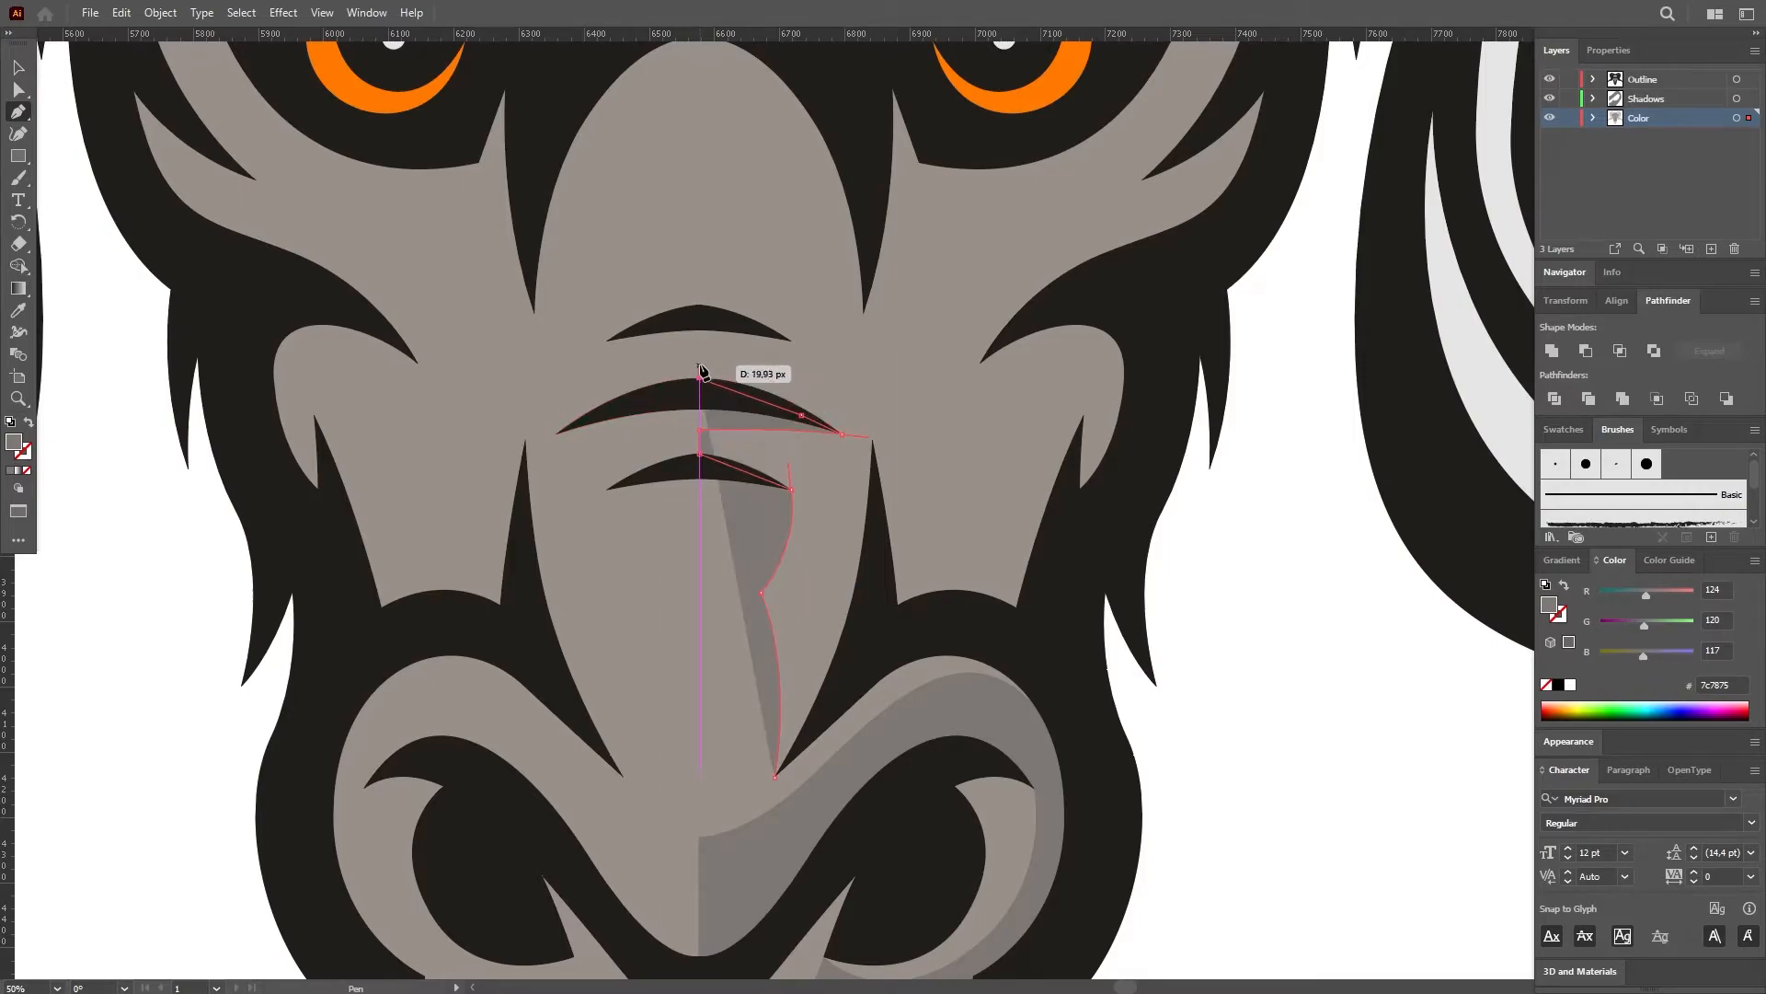
left_click(789, 342)
left_click(784, 216)
left_click_drag(765, 182, 809, 96)
left_click(816, 124)
left_click(857, 137)
left_click(863, 313)
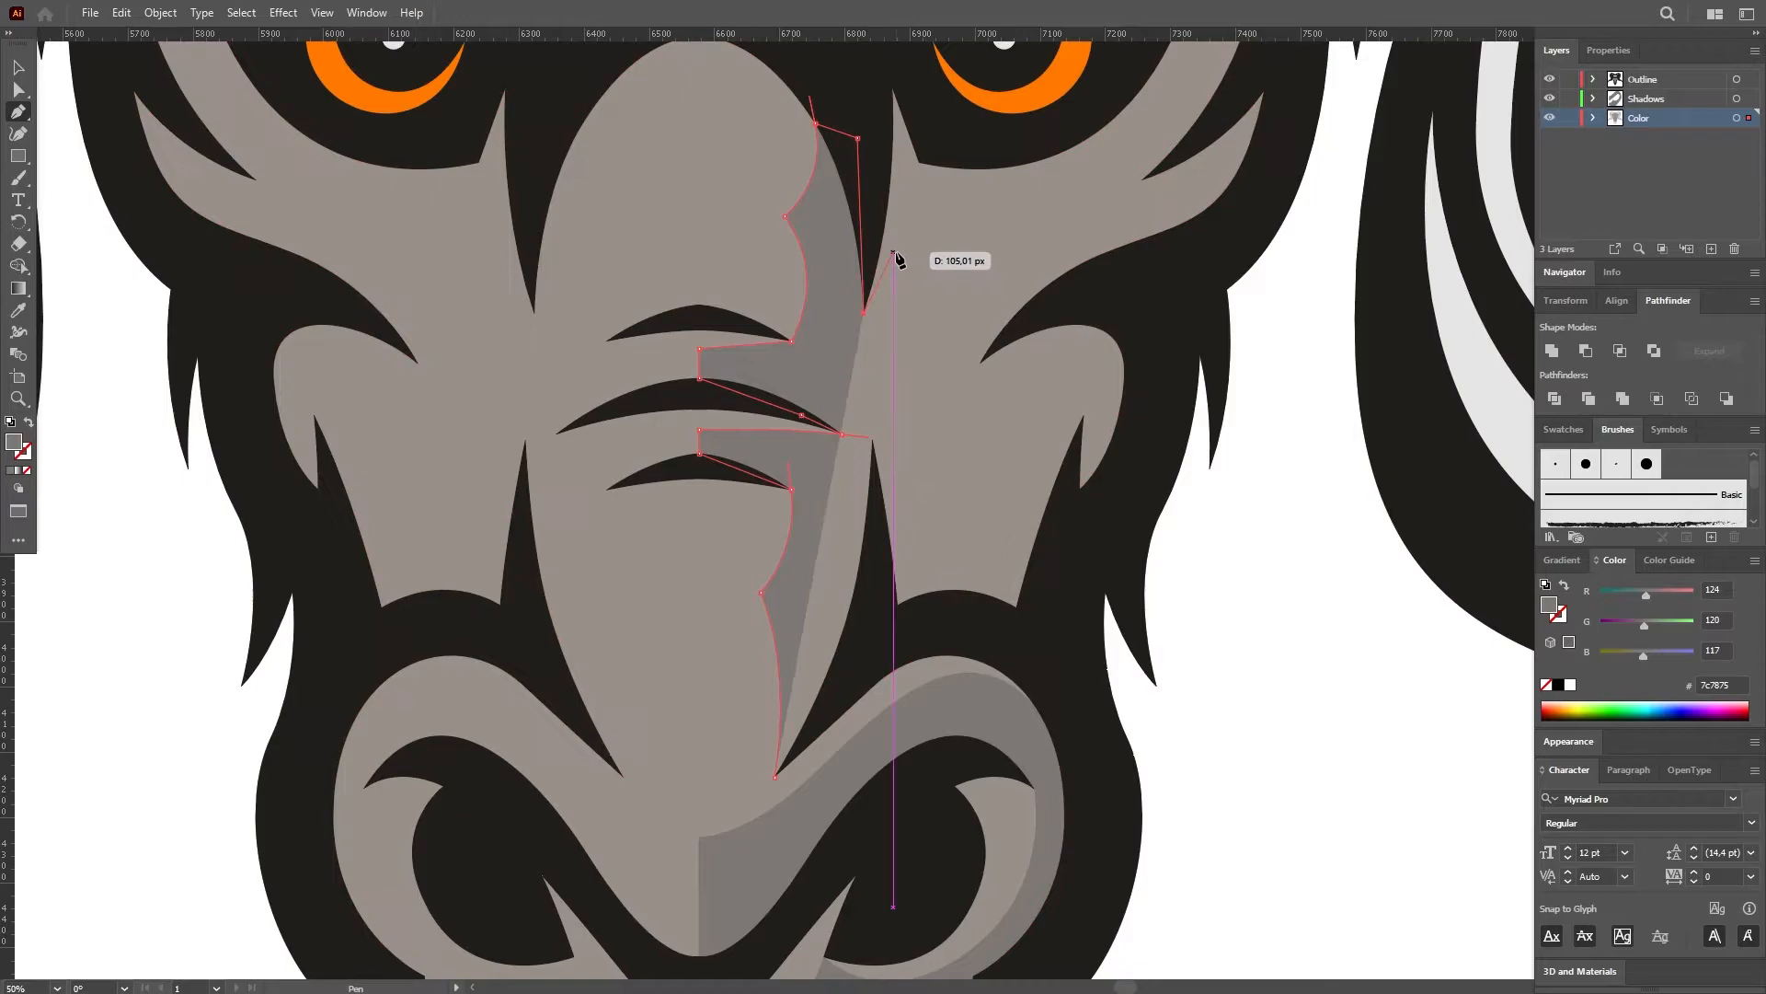
Extend the shadow path below the right eye to the outer cheek and back to the inner tip of the cheek fold.
left_click_drag(1012, 252, 1069, 231)
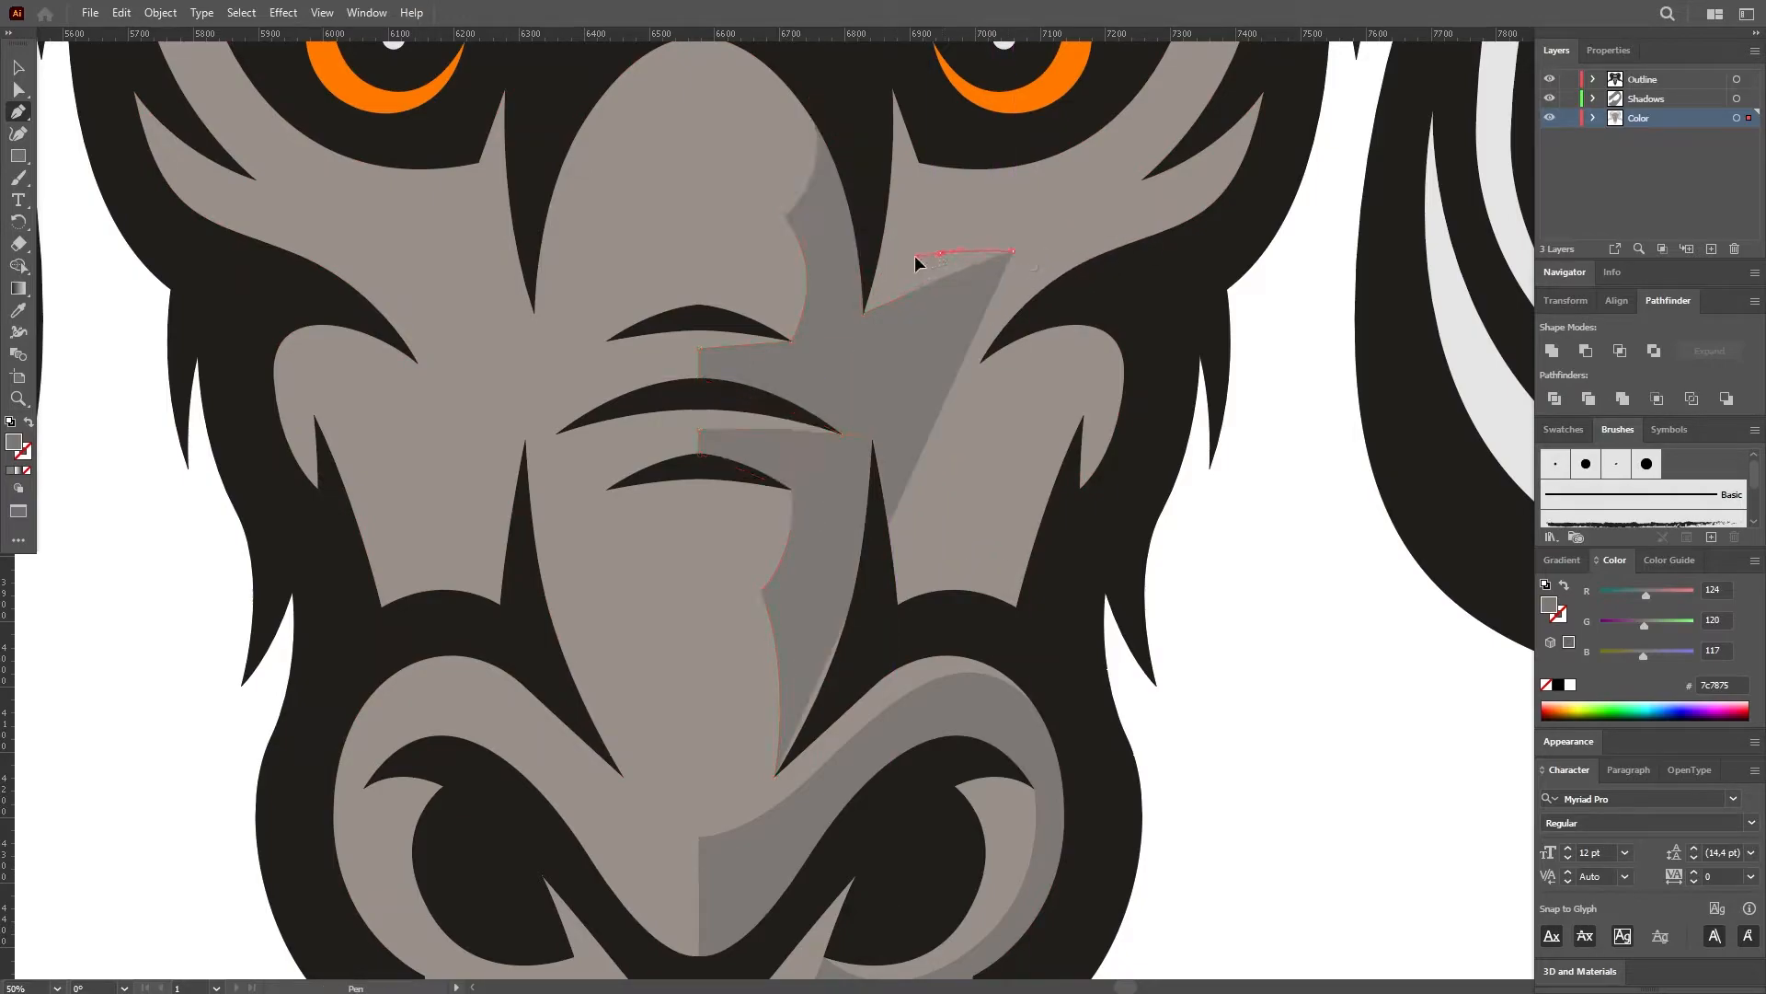
left_click_drag(917, 257, 907, 253)
left_click(940, 252)
left_click(1065, 204)
left_click(1143, 180)
left_click(1270, 78)
left_click(1273, 154)
left_click(1192, 259)
left_click(1072, 311)
left_click(1004, 335)
left_click(980, 362)
Carry the shadow path around the right lower cheek, close it at the base of the nose bridge and deselect it.
left_click_drag(1078, 370, 1128, 401)
left_click(1111, 444)
left_click(1041, 620)
left_click(966, 632)
left_click(855, 642)
left_click(775, 778)
key("v")
scroll(865, 674, "down", 1)
left_click(1051, 662)
Draw a curved shadow contour on the Shadows layer along the right brow and around the outer eye area.
scroll(927, 635, "down", 4)
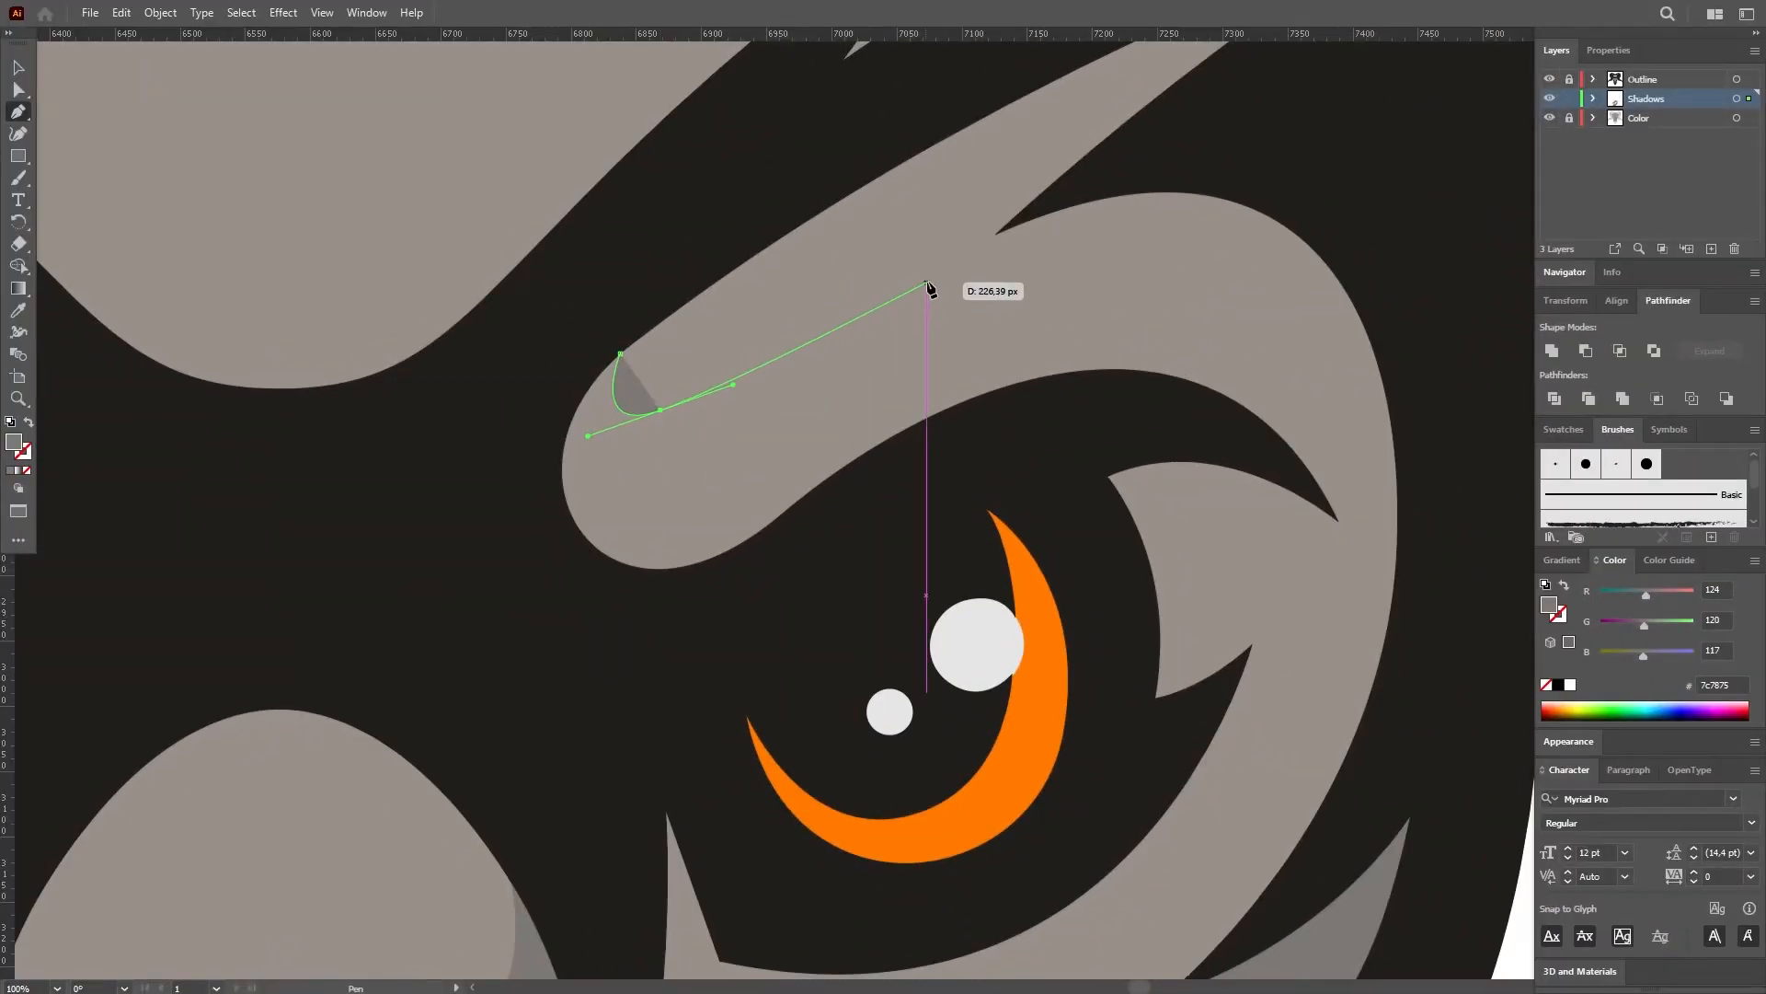
left_click_drag(1072, 262, 1252, 251)
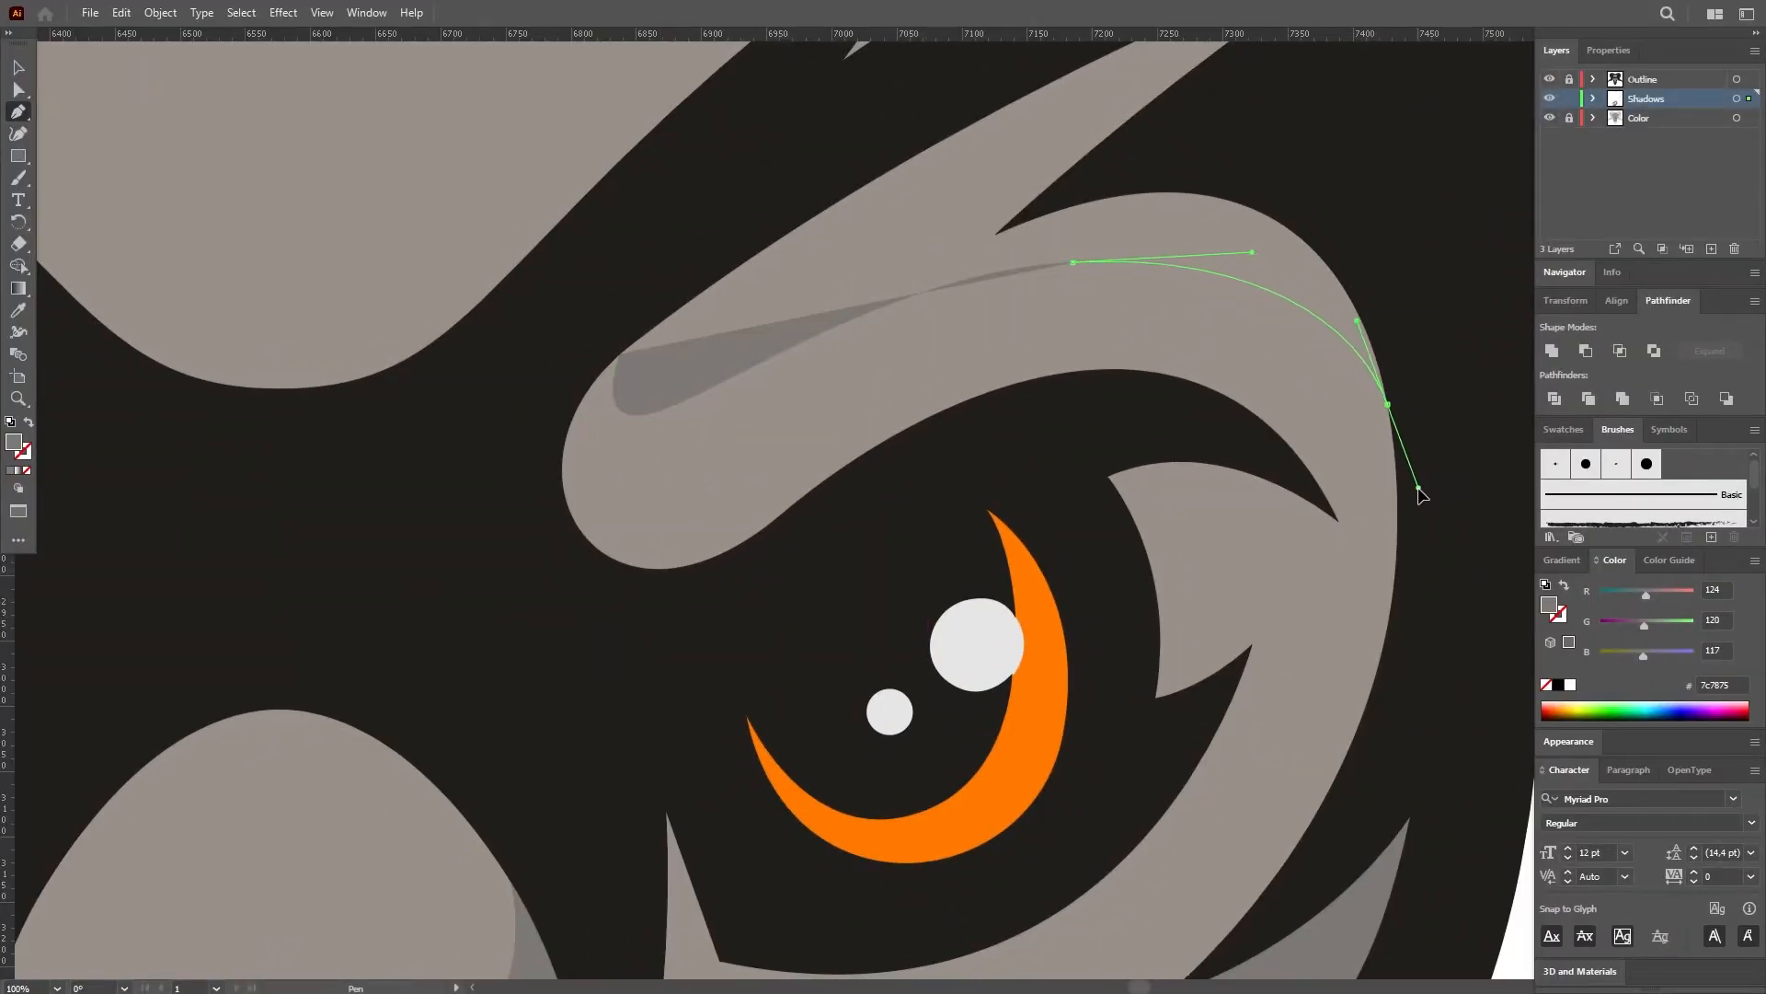